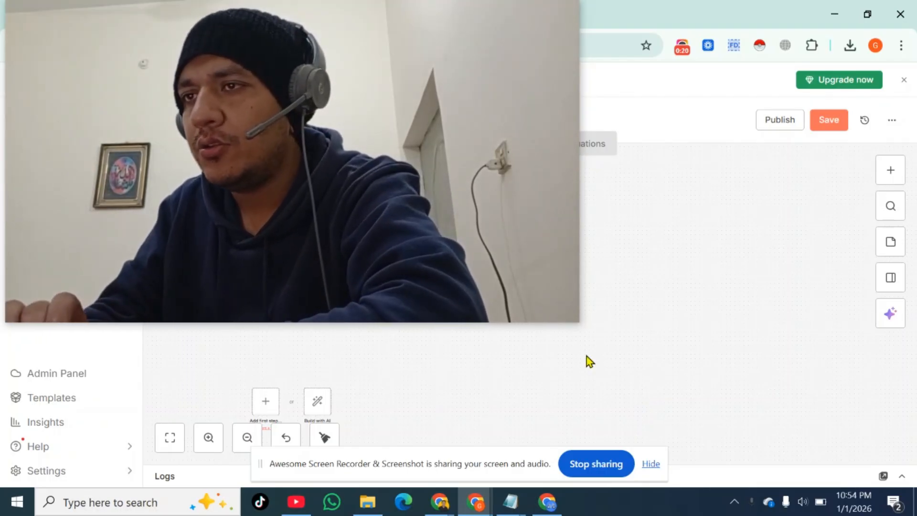
pyautogui.moveTo(546, 311)
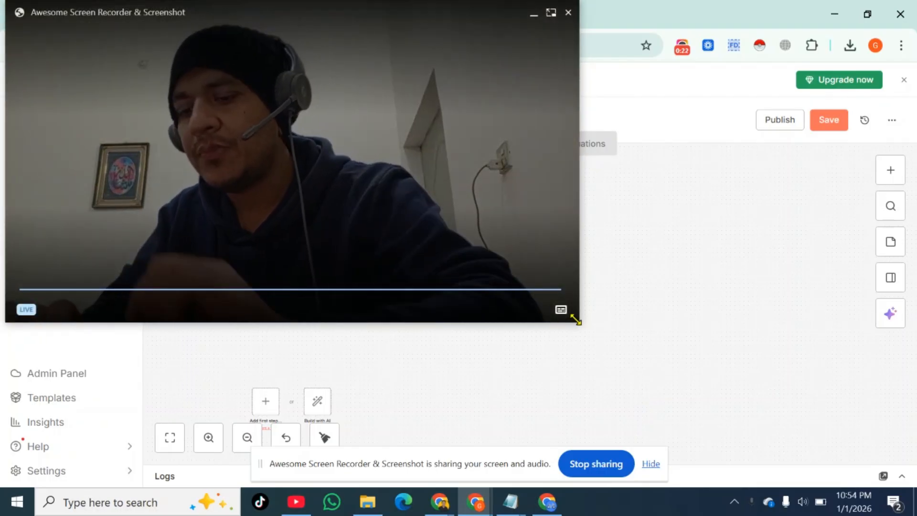
pyautogui.moveTo(576, 320); pyautogui.dragTo(210, 115)
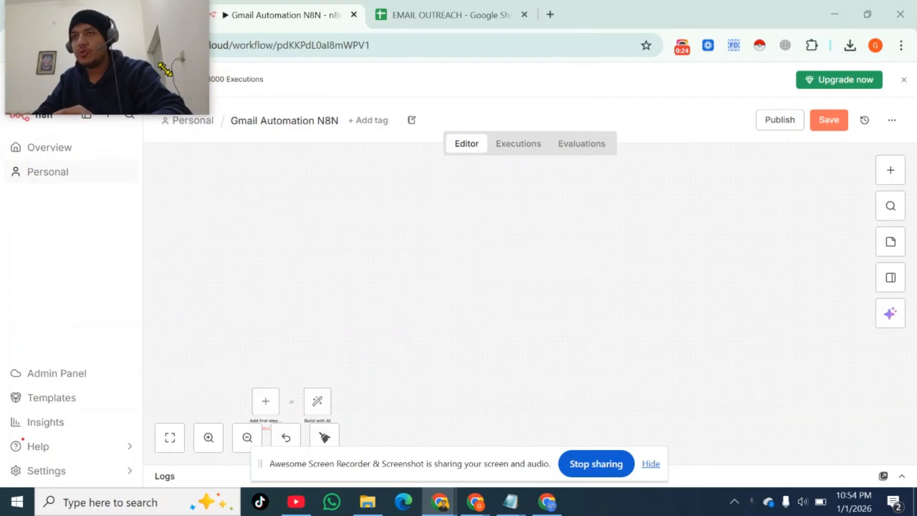
pyautogui.moveTo(146, 46); pyautogui.dragTo(854, 43)
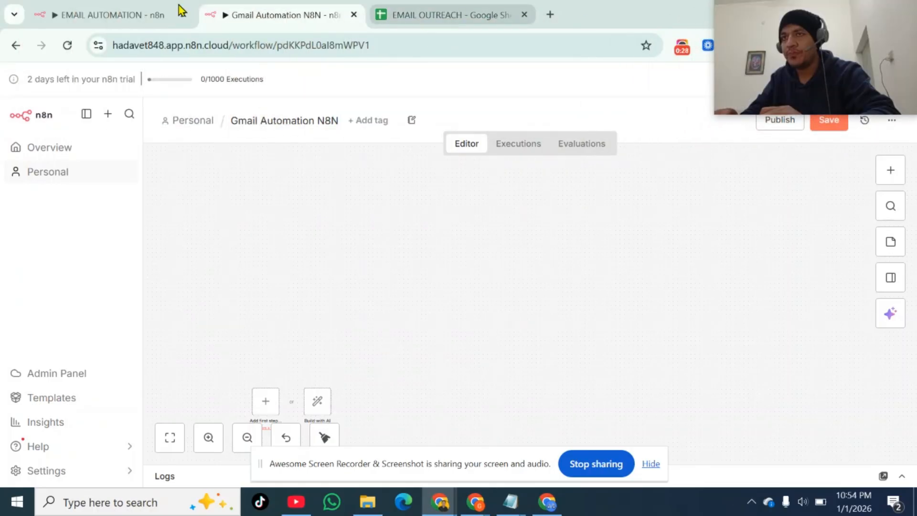
# Look over the recipient list in the EMAIL OUTREACH spreadsheet and execute the EMAIL AUTOMATION workflow
pyautogui.click(424, 19)
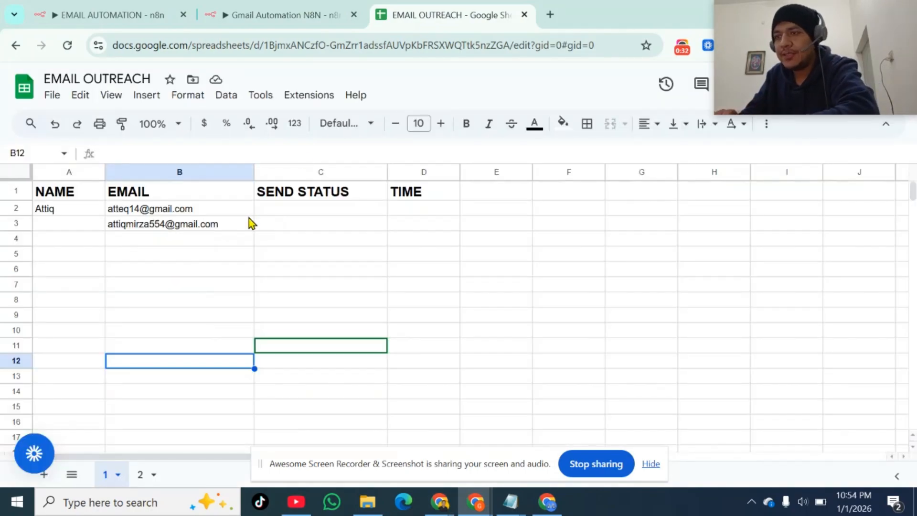
pyautogui.click(185, 276)
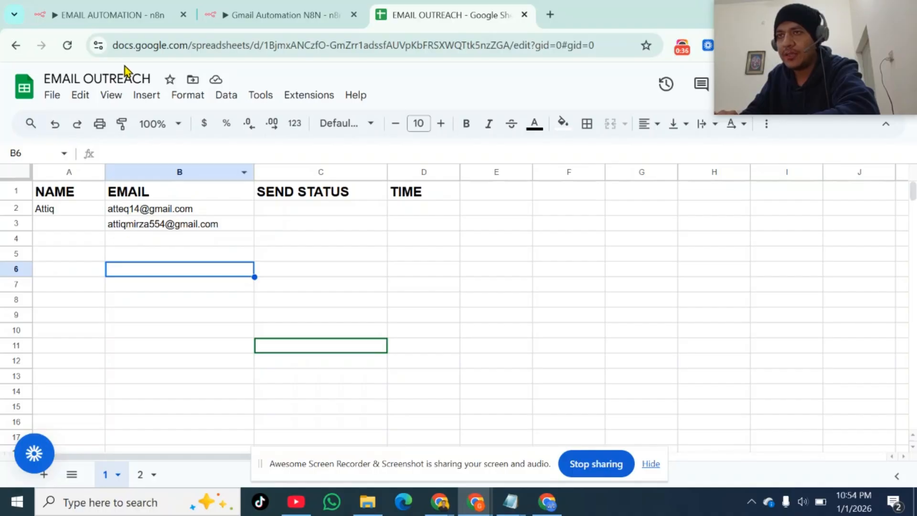
pyautogui.click(122, 13)
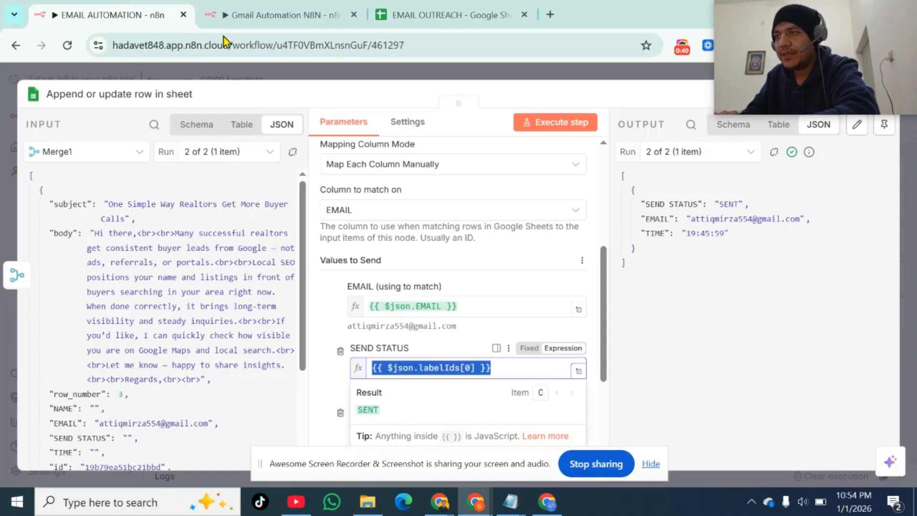
pyautogui.click(324, 72)
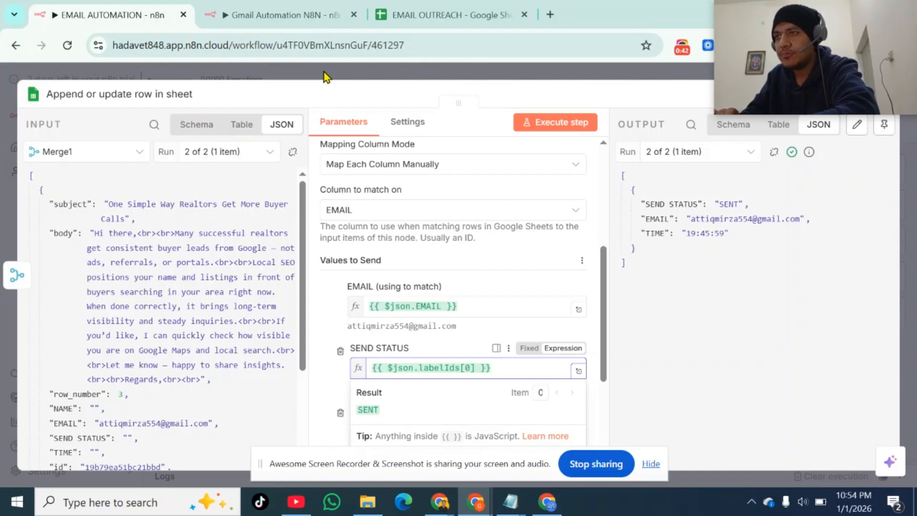
pyautogui.click(343, 68)
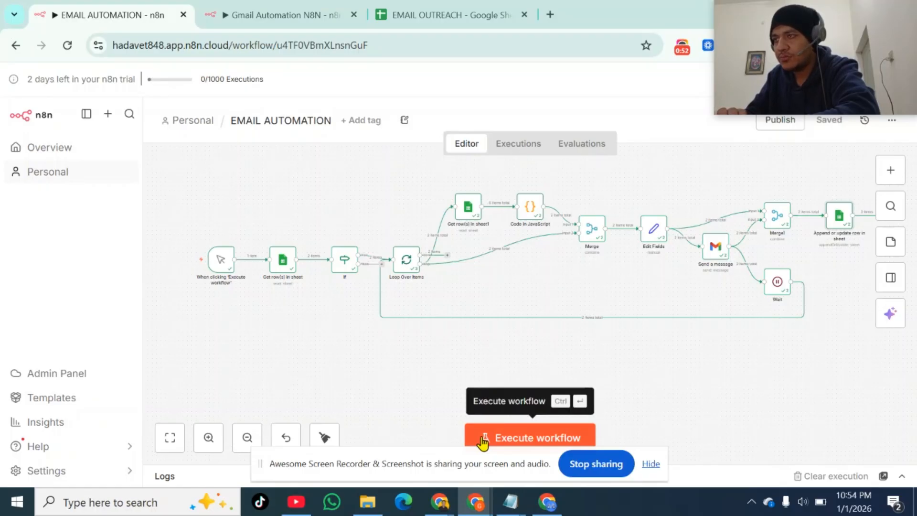
pyautogui.click(499, 442)
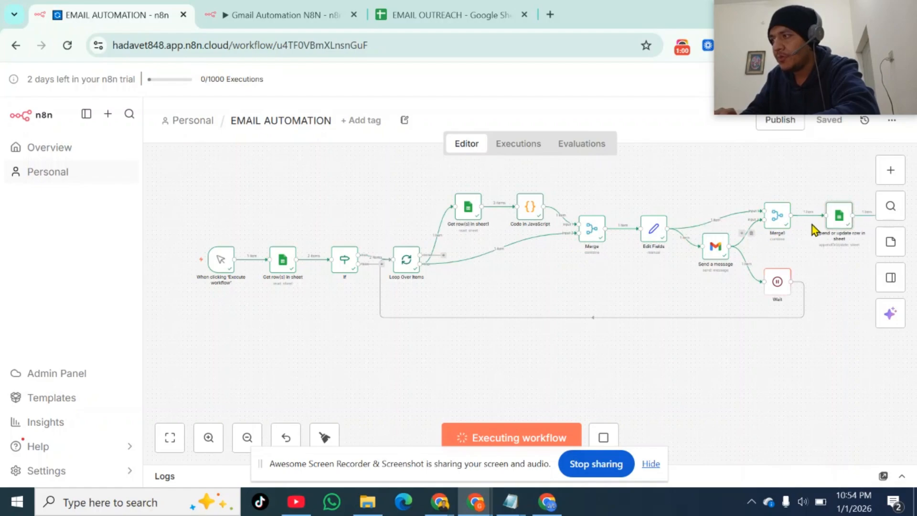
# Check the send status and time of each recipient in the EMAIL OUTREACH spreadsheet during the workflow run
pyautogui.click(447, 16)
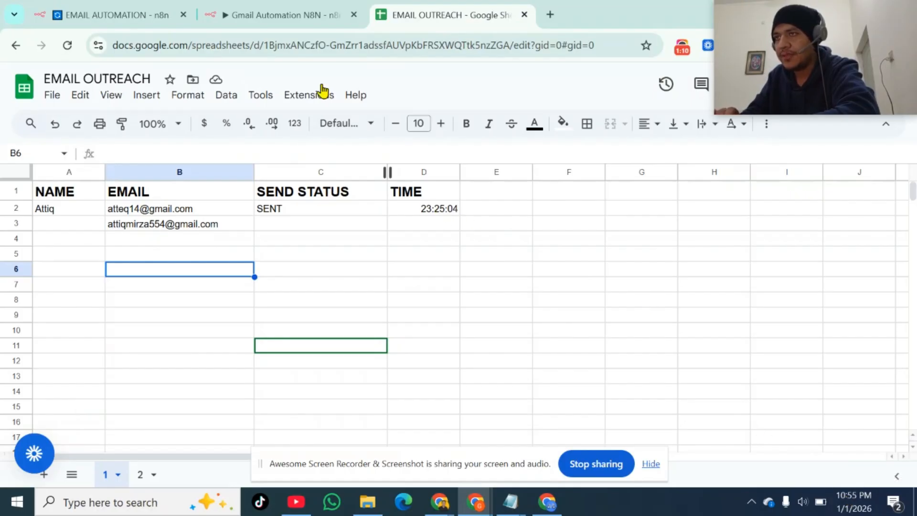
pyautogui.click(271, 15)
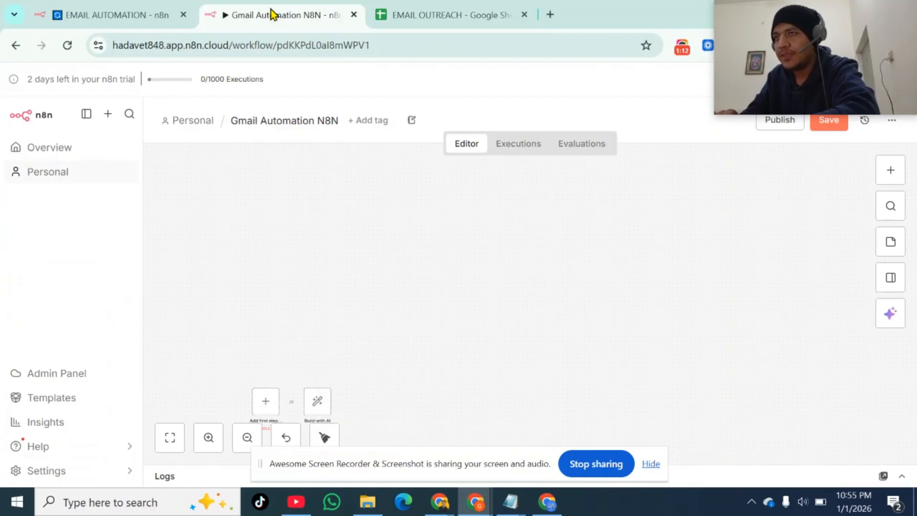
pyautogui.click(139, 7)
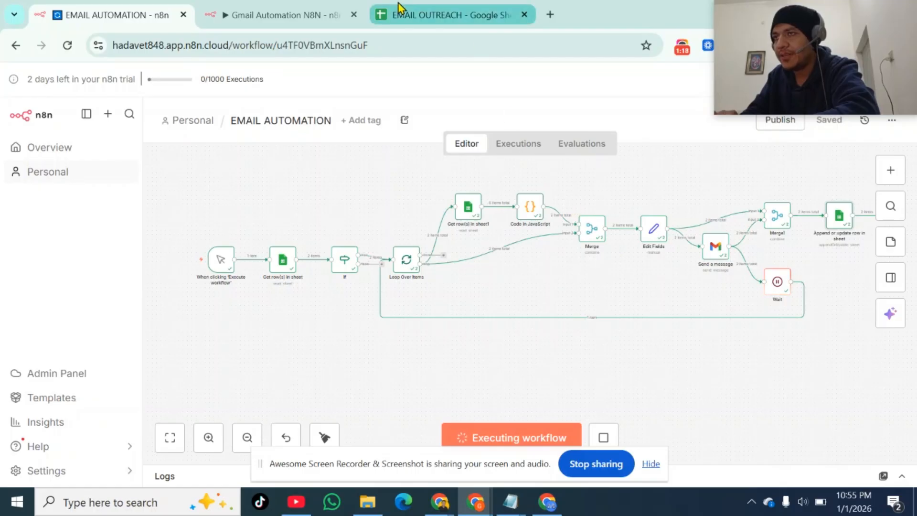
pyautogui.click(313, 7)
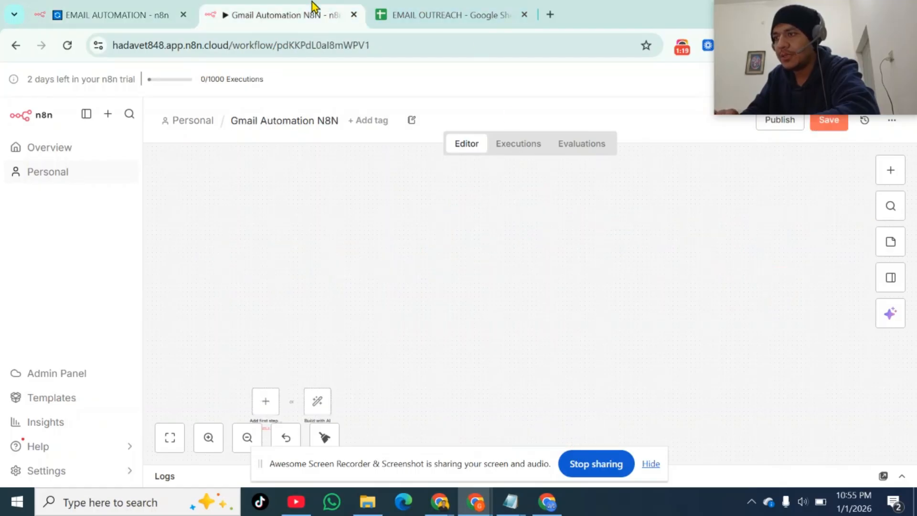
pyautogui.click(432, 7)
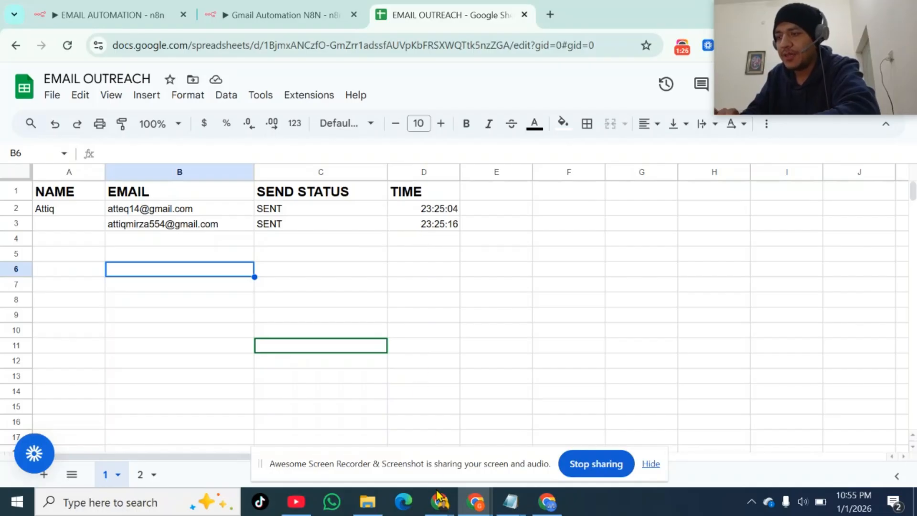
# Check the Gmail inboxes of both recipient accounts for the outreach emails sent by the workflow
pyautogui.moveTo(440, 502)
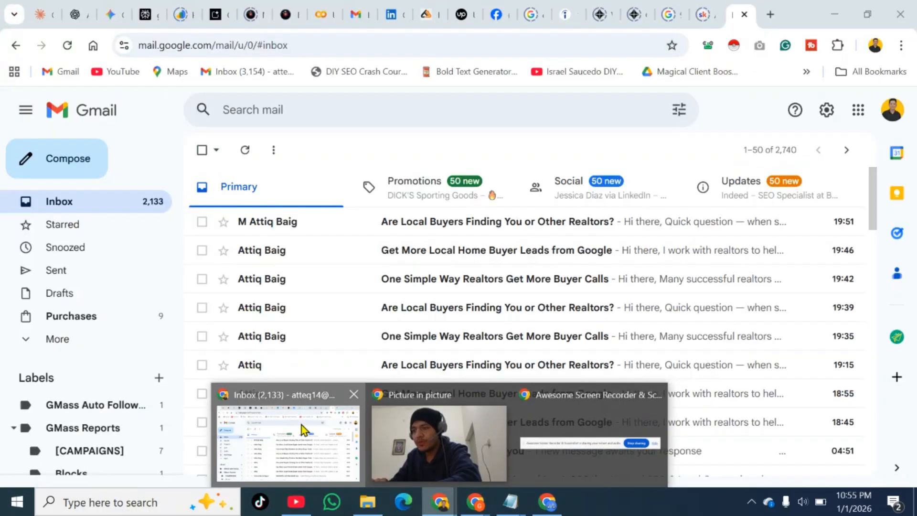
pyautogui.click(302, 425)
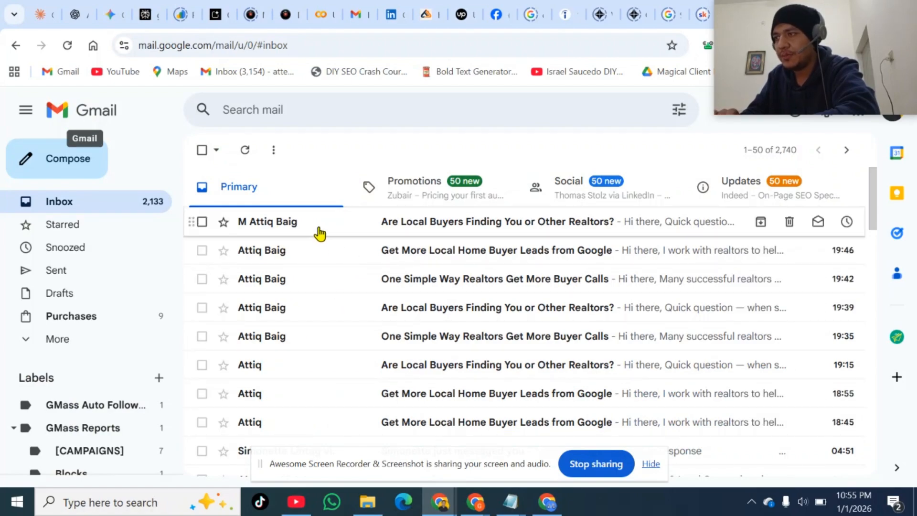
pyautogui.click(547, 501)
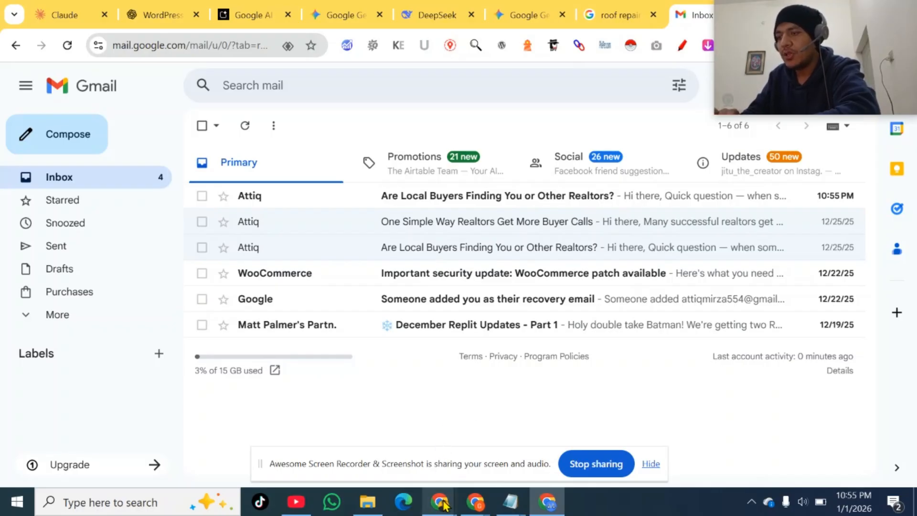
pyautogui.moveTo(440, 503)
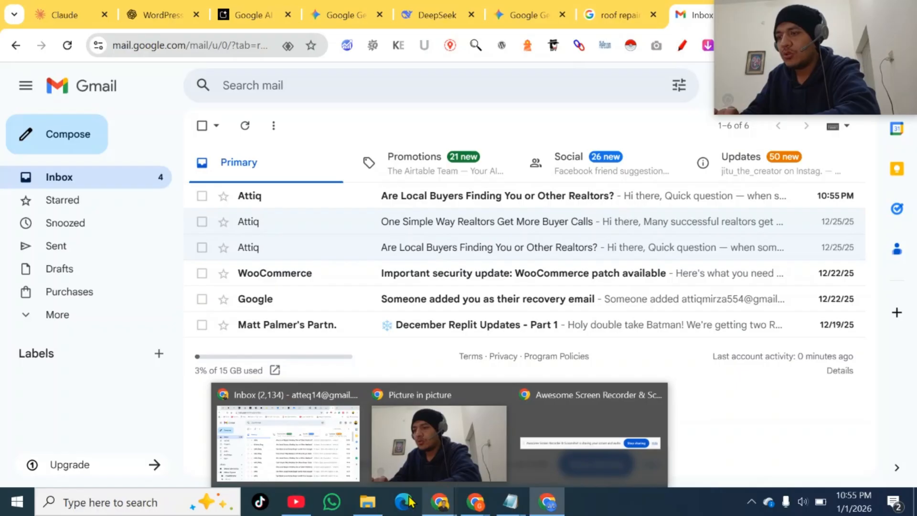
pyautogui.click(301, 437)
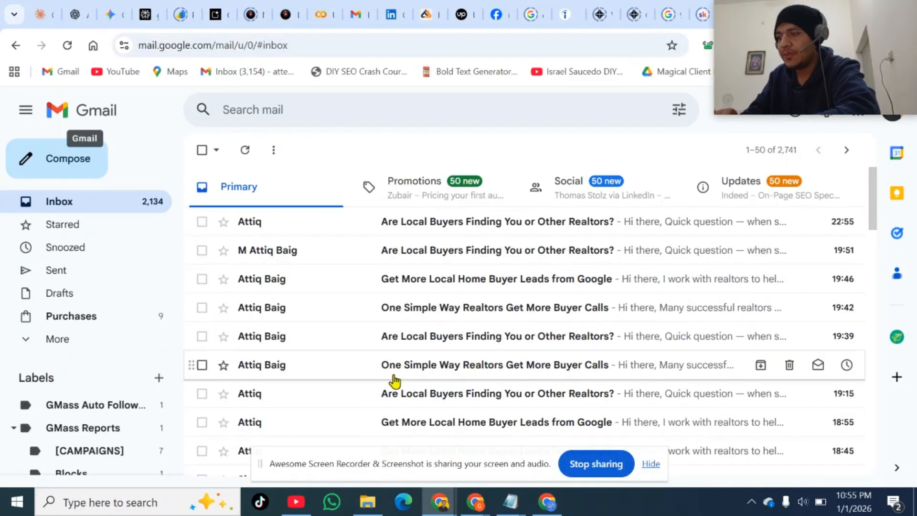
# Switch back to n8n and add a manual trigger as the first node of the Gmail Automation N8N workflow
pyautogui.moveTo(473, 504)
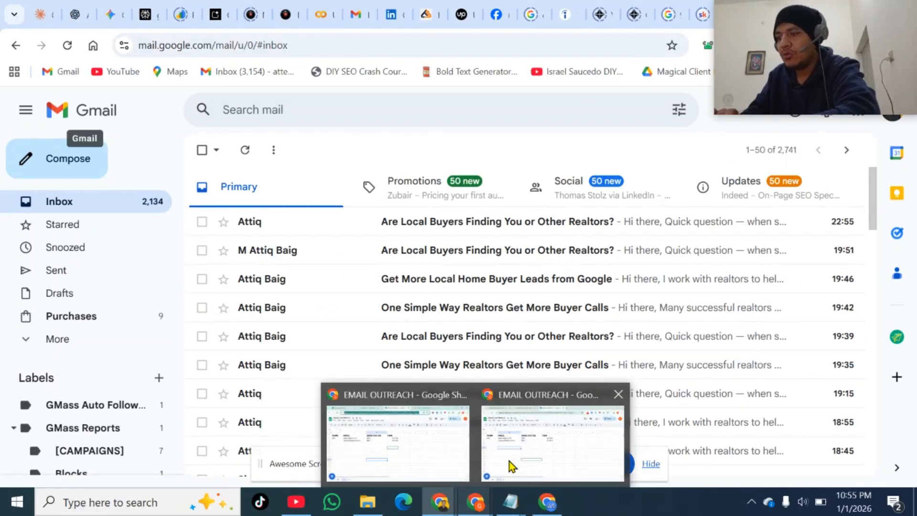
pyautogui.click(553, 427)
pyautogui.click(217, 8)
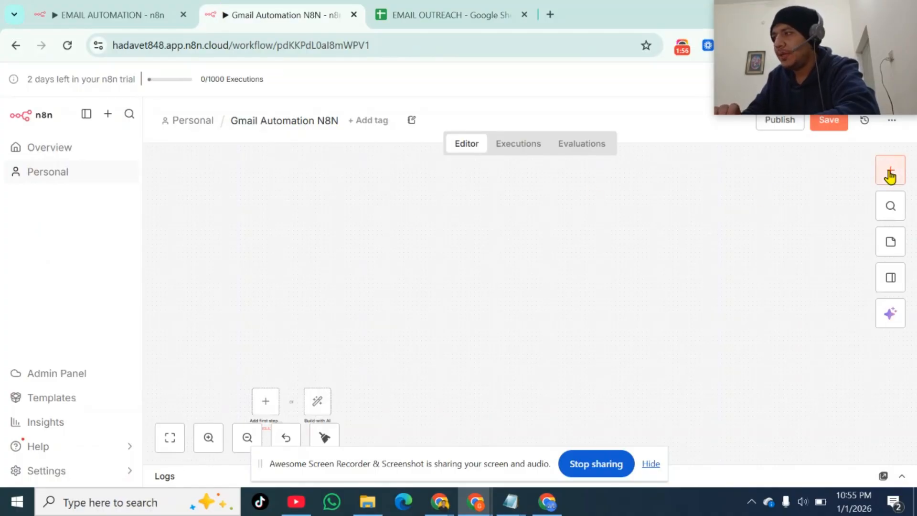
pyautogui.click(891, 172)
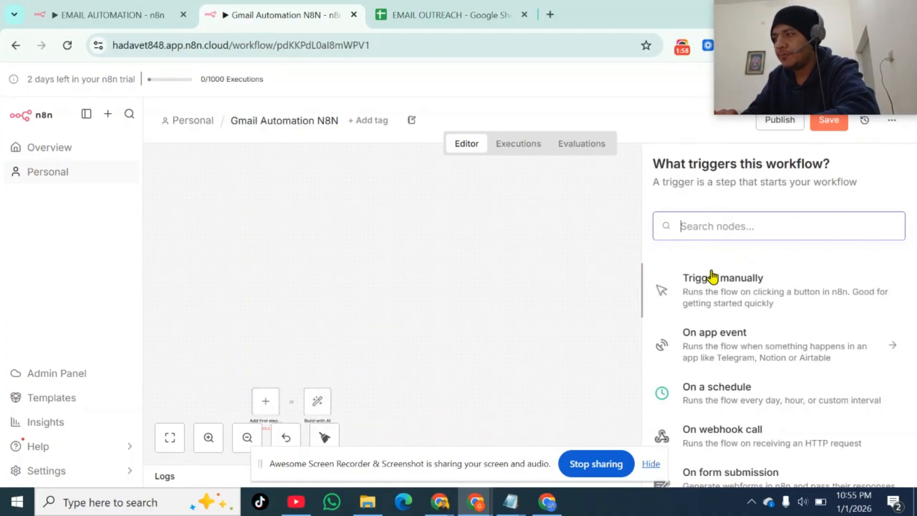
pyautogui.click(712, 278)
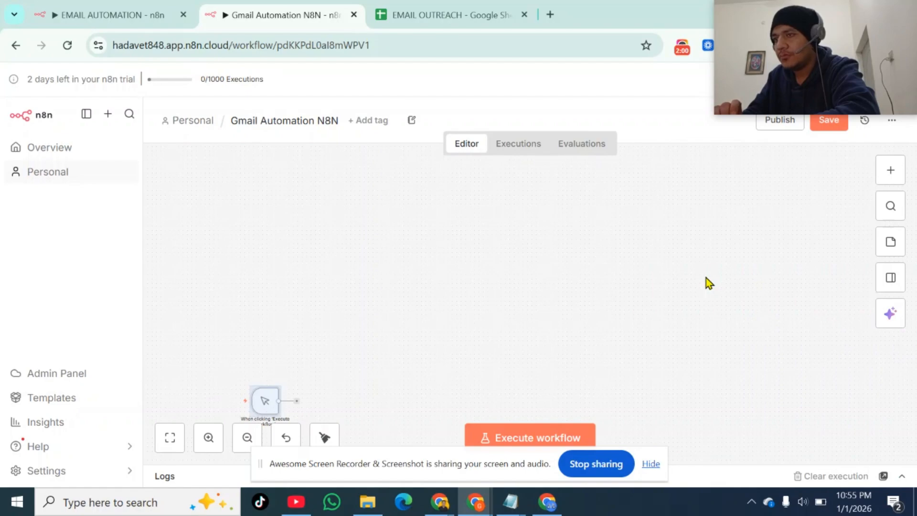
# Move the manual trigger node higher on the canvas, to about mid-height
pyautogui.click(892, 172)
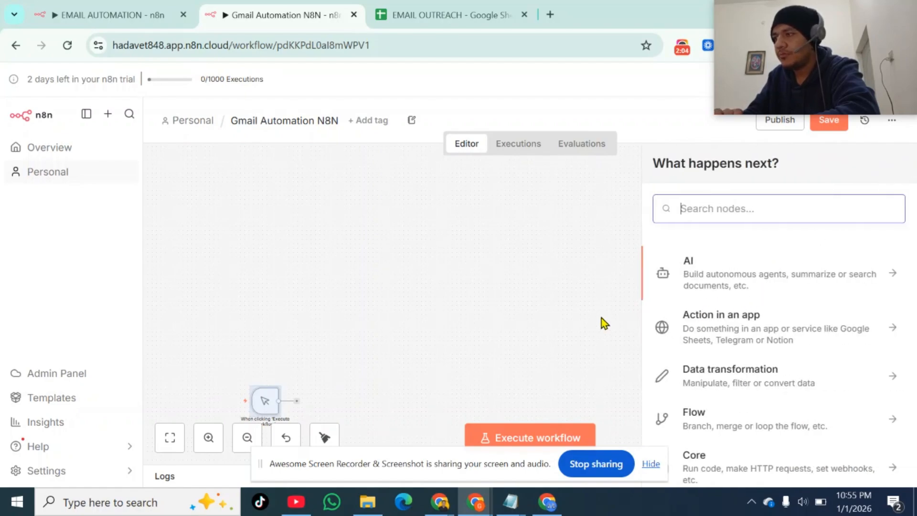
pyautogui.click(569, 306)
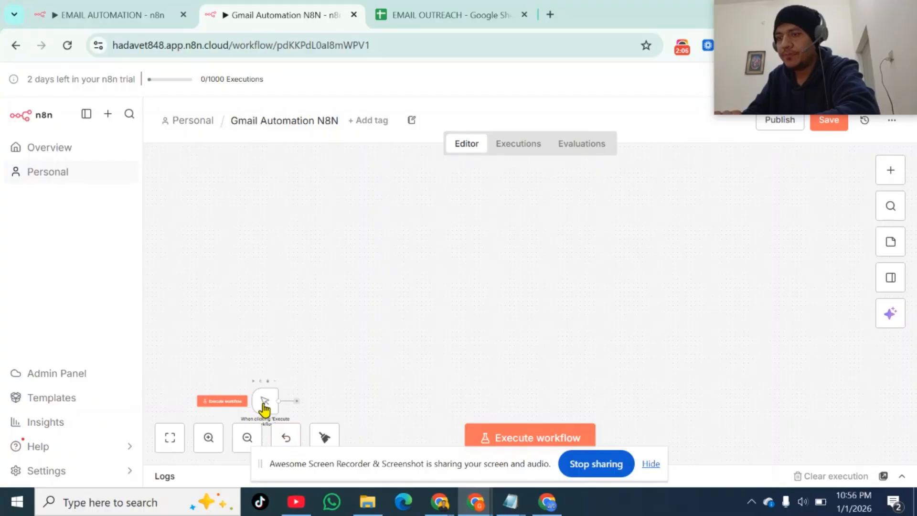
pyautogui.moveTo(264, 409); pyautogui.dragTo(275, 258)
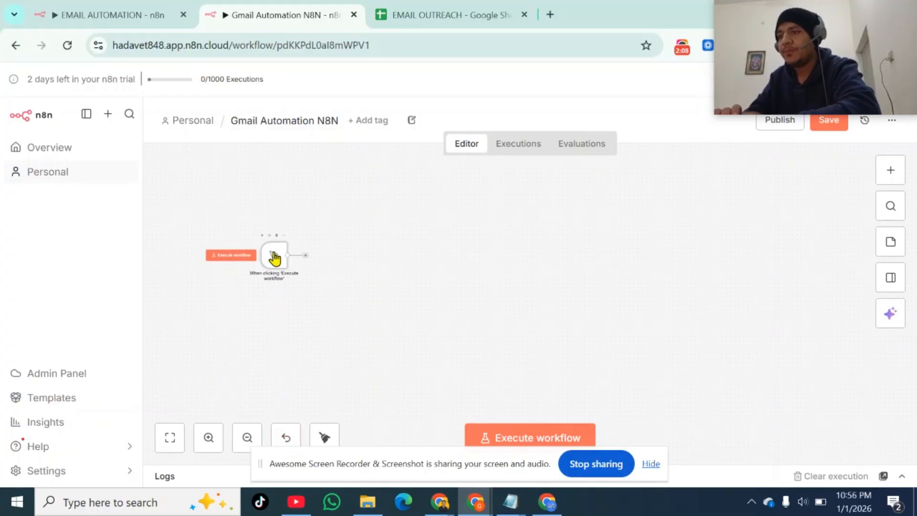
# Connect a Google Sheets "Get row(s) in sheet" node to the output of the manual trigger
pyautogui.click(306, 257)
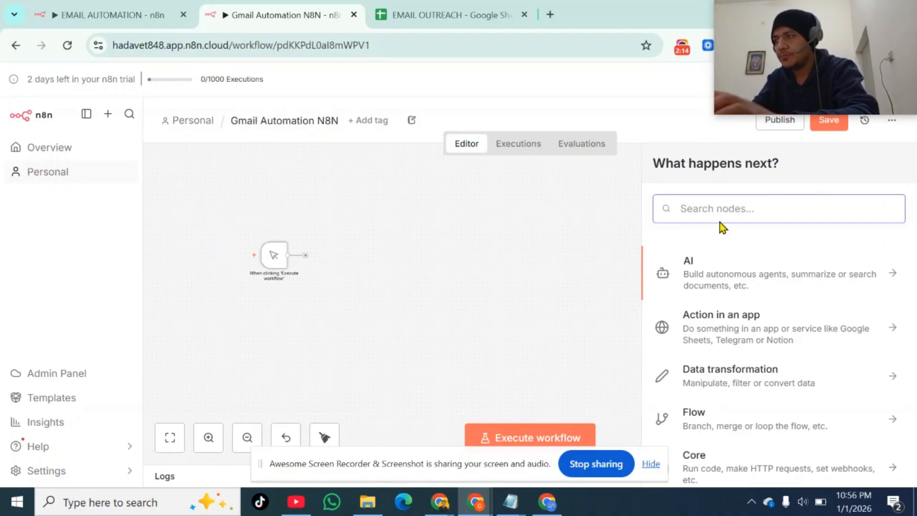
pyautogui.write('sheet')
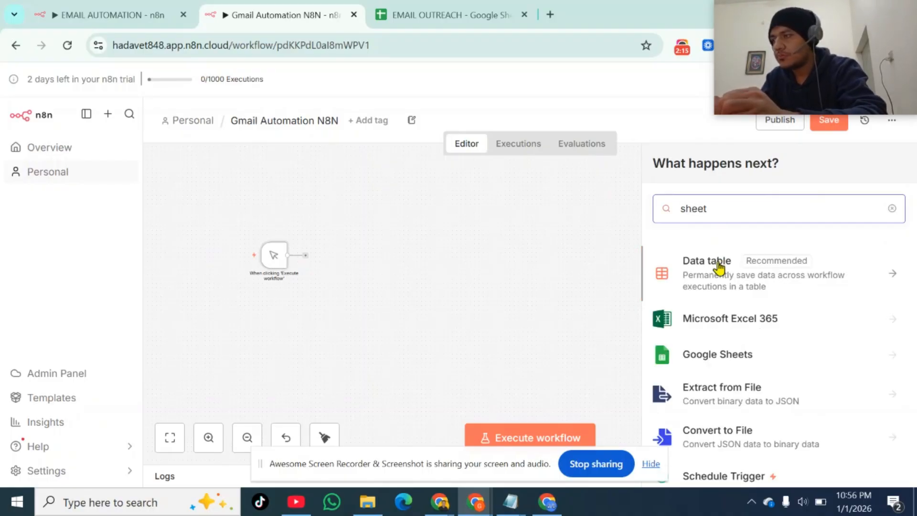
pyautogui.click(706, 356)
pyautogui.scroll(-3, 703, 356)
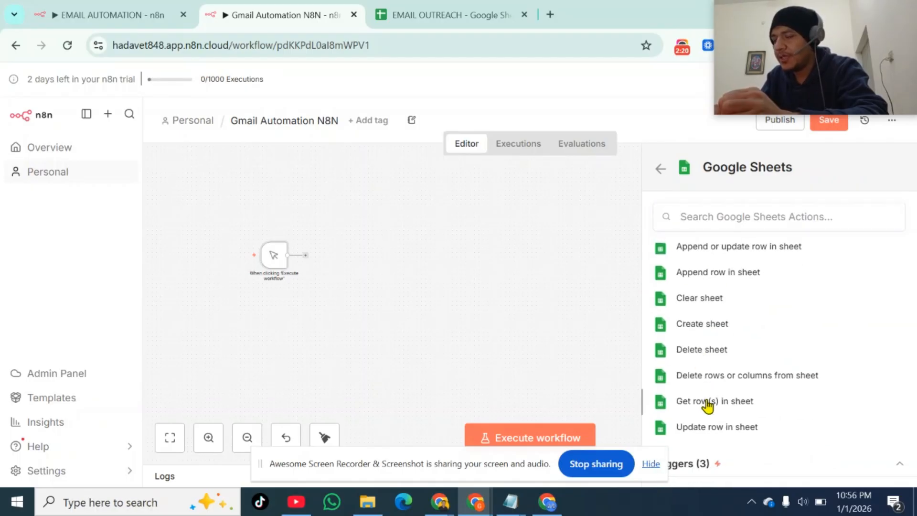
pyautogui.click(707, 401)
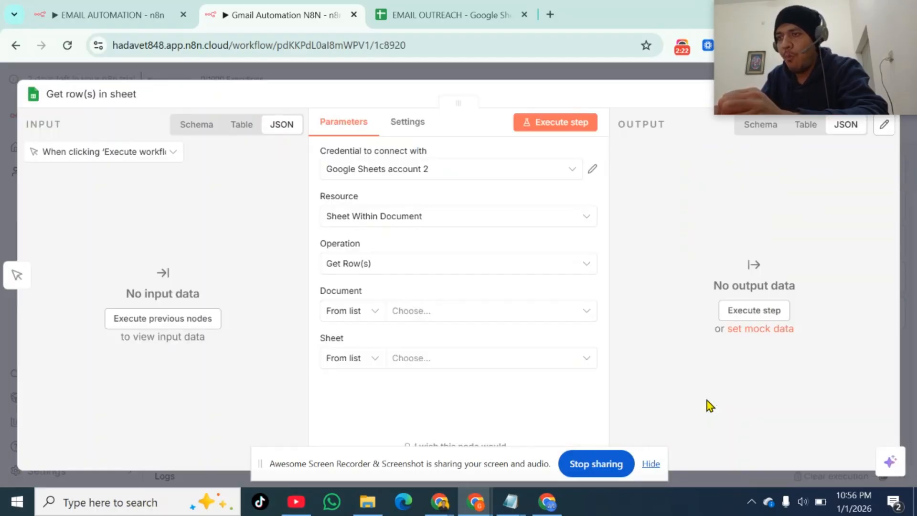
pyautogui.click(436, 177)
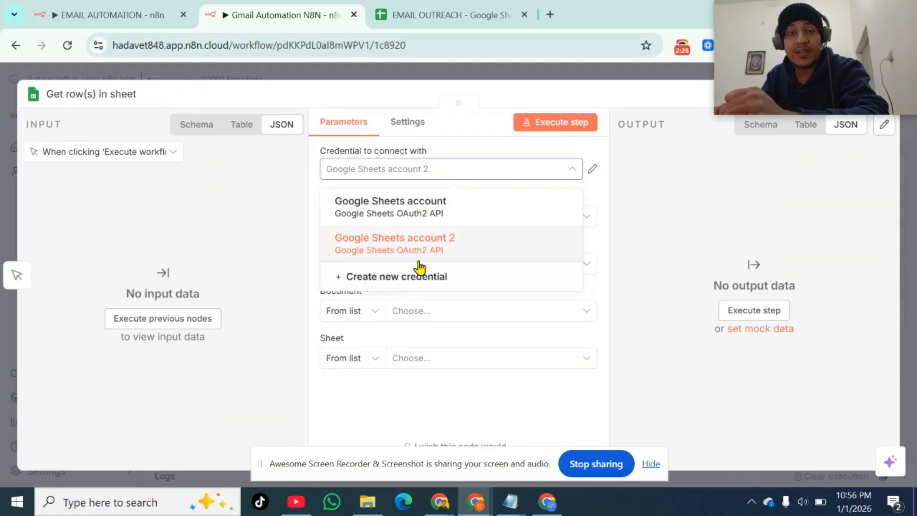
pyautogui.click(411, 279)
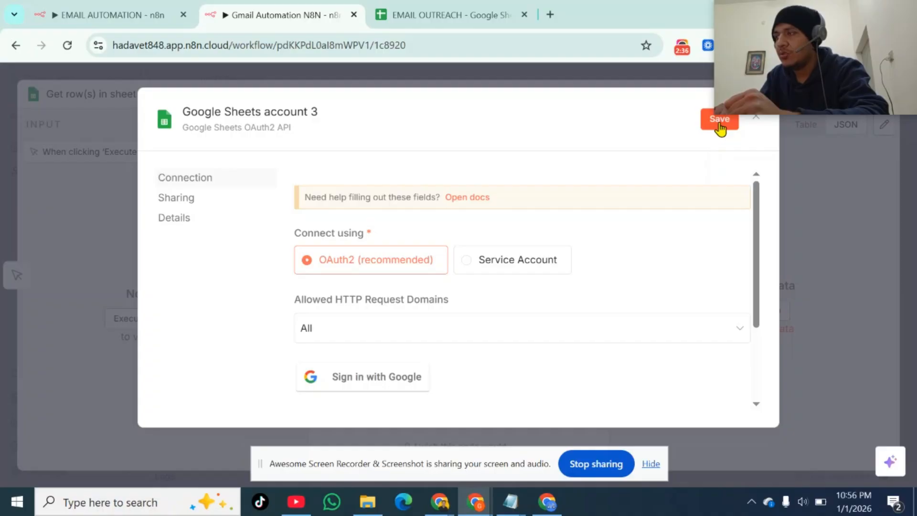
pyautogui.click(757, 118)
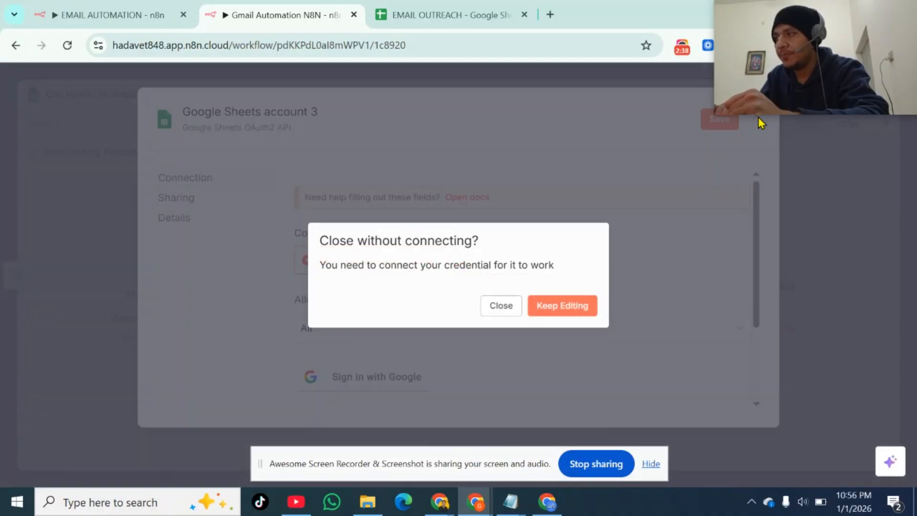
pyautogui.click(502, 308)
# Set the Get row(s) in sheet node's credential to "Google Sheets account"
pyautogui.click(442, 170)
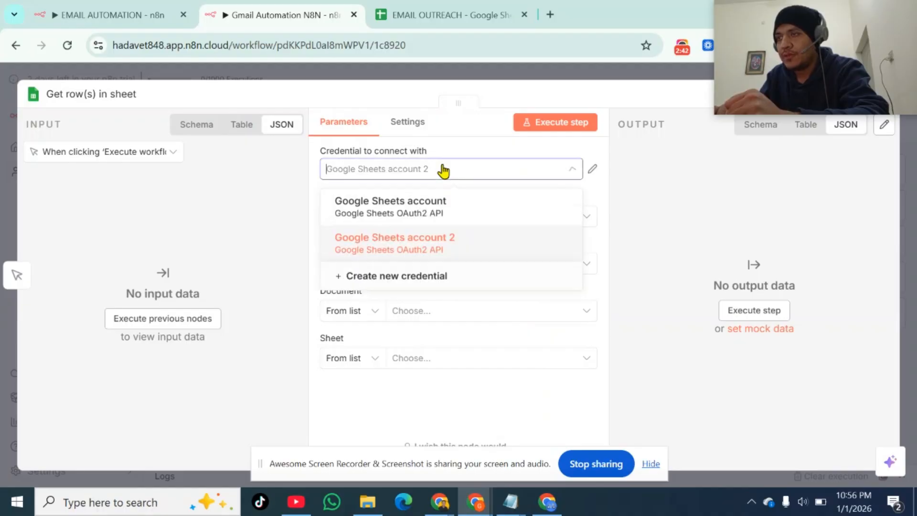
pyautogui.click(416, 207)
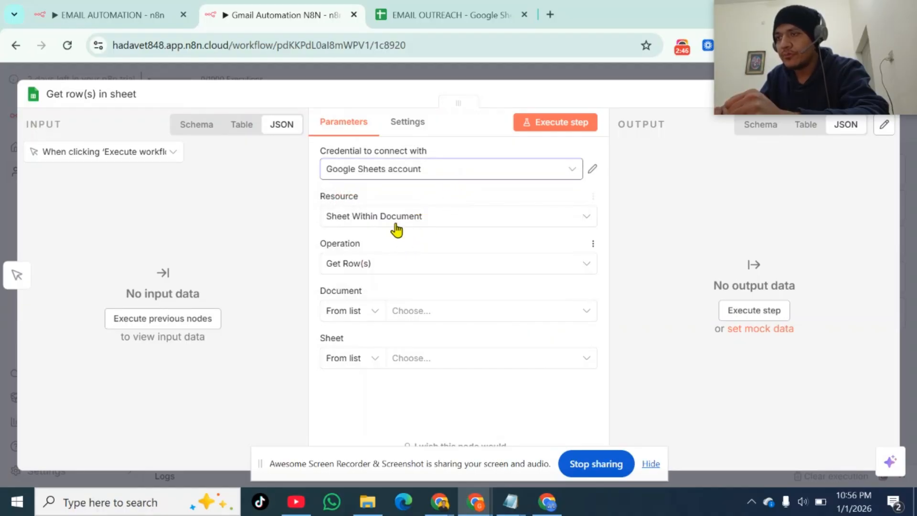
# Set the Get row(s) in sheet node's document to EMAIL OUTREACH and check that title against the open spreadsheet
pyautogui.click(404, 317)
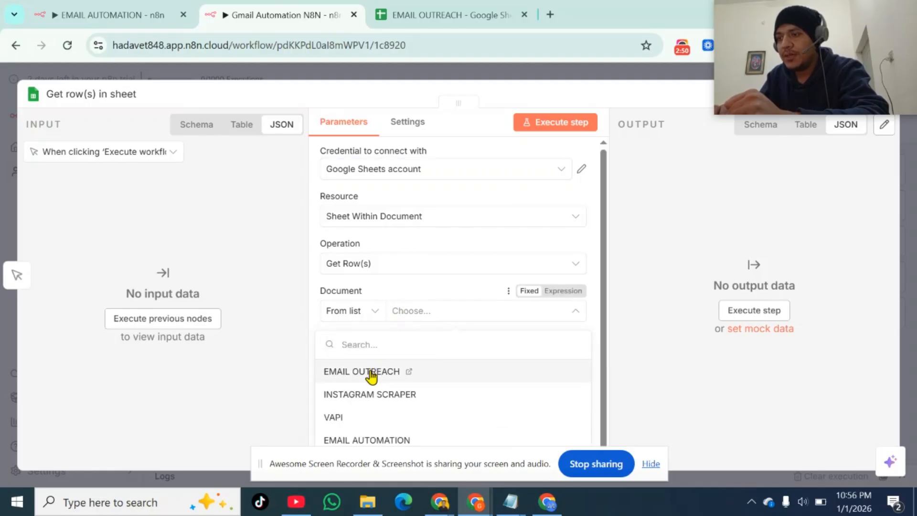
pyautogui.click(370, 372)
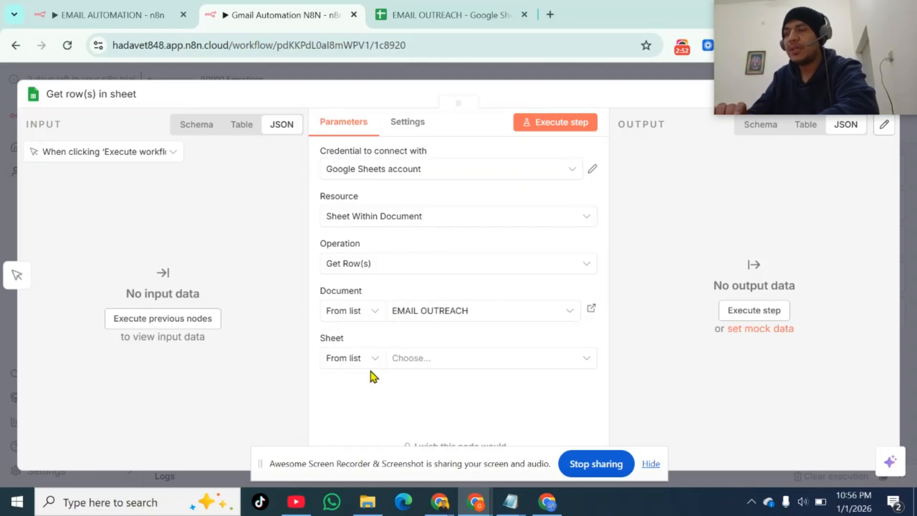
pyautogui.click(433, 14)
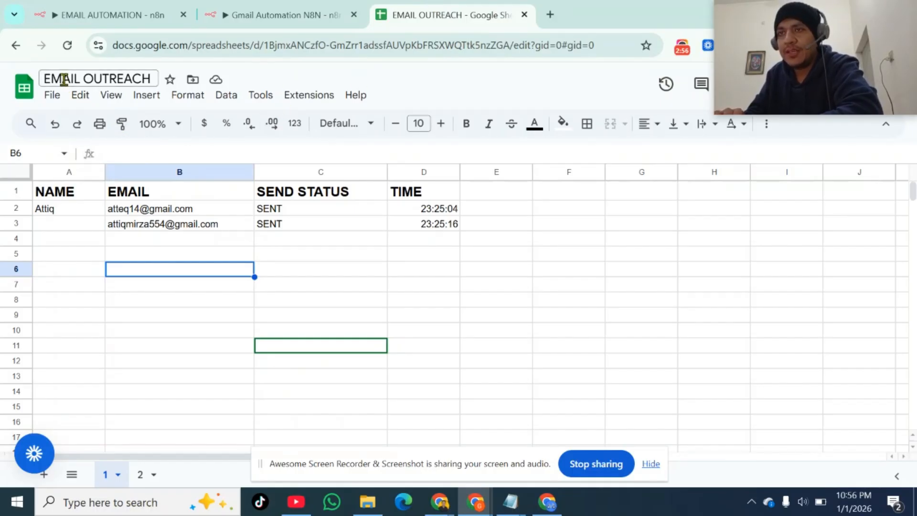
pyautogui.click(241, 2)
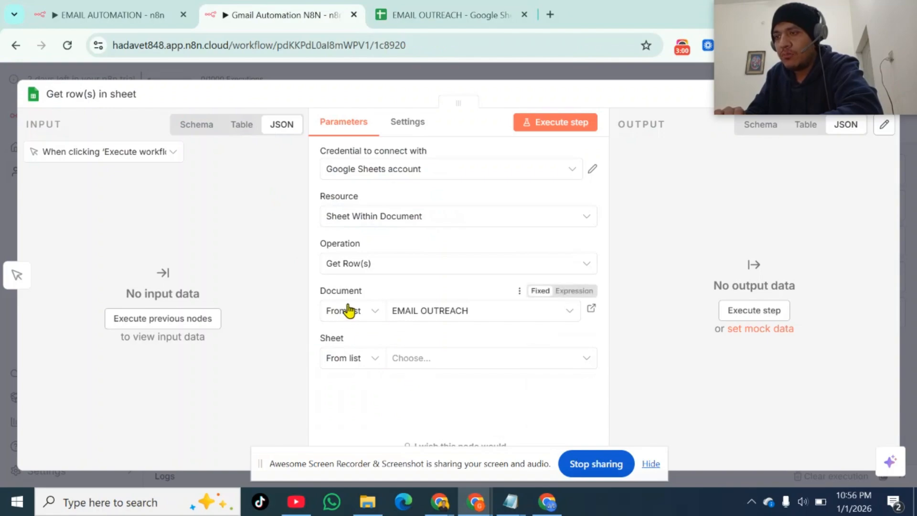
# Check the spreadsheet's sheet names and set the Get row(s) in sheet node's sheet to 1
pyautogui.click(407, 358)
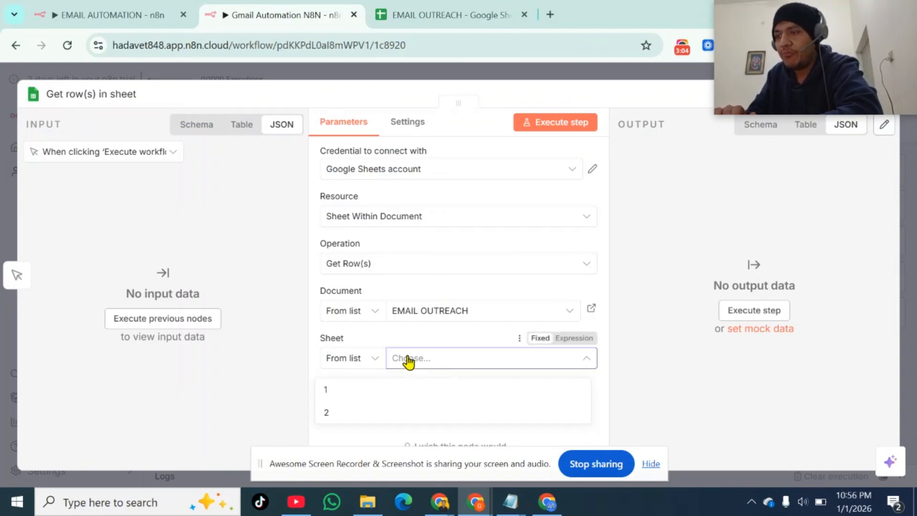
pyautogui.click(422, 13)
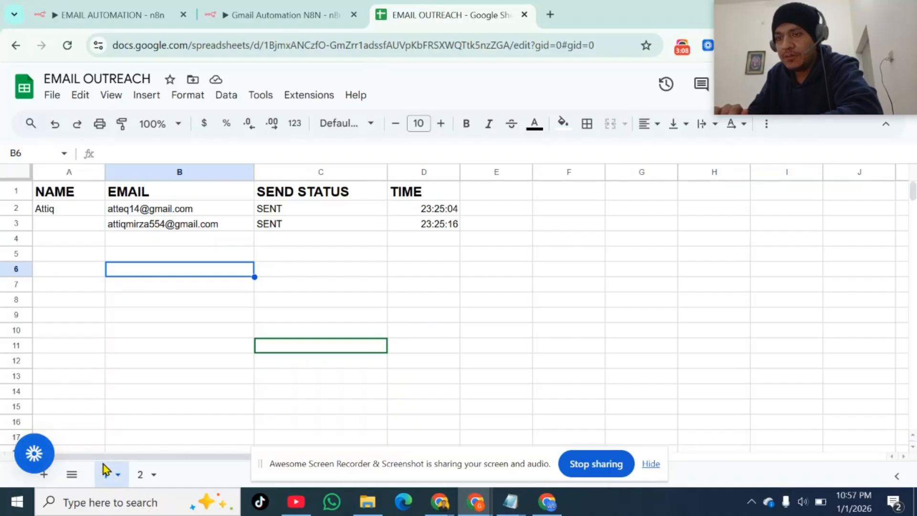
pyautogui.click(251, 13)
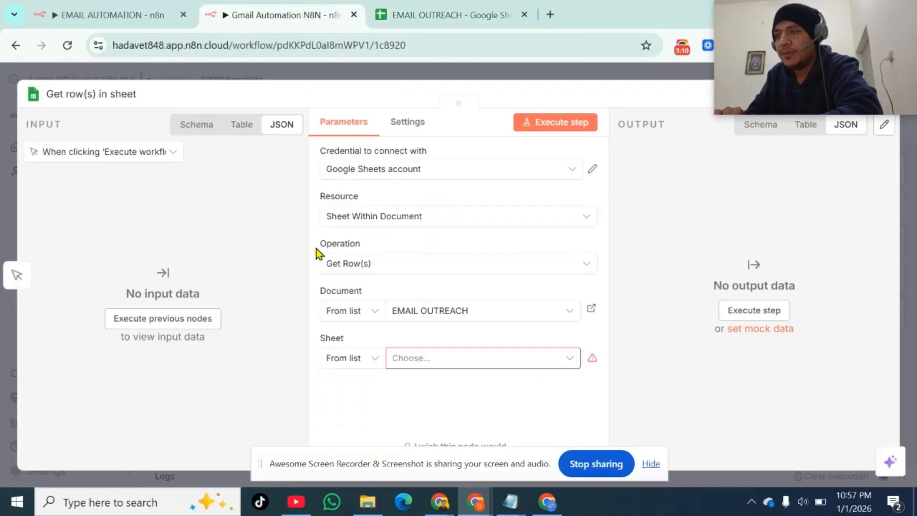
pyautogui.click(460, 363)
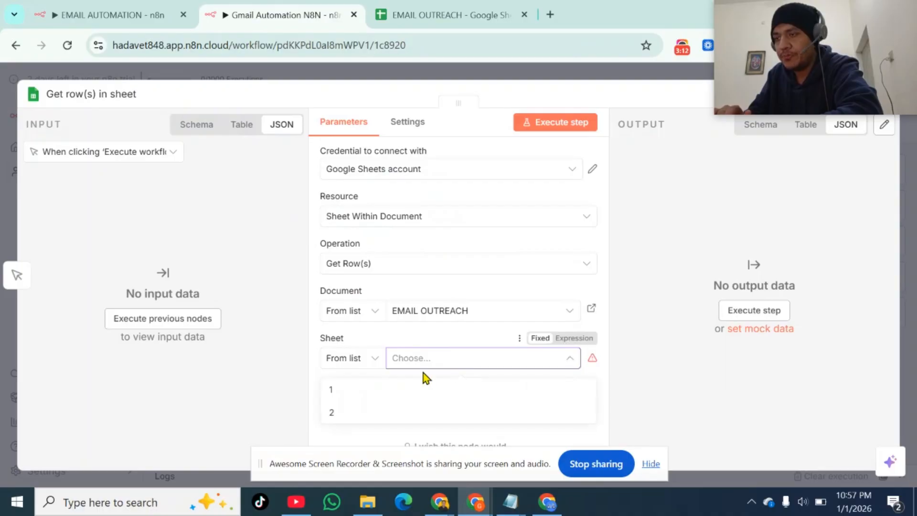
pyautogui.click(331, 394)
pyautogui.scroll(-3, 396, 376)
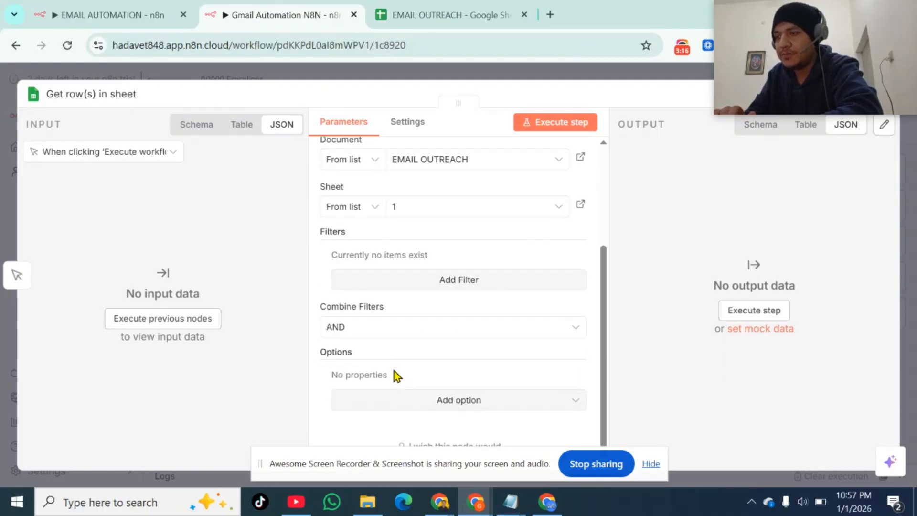
# Execute the Get row(s) in sheet node and compare its output with the spreadsheet rows, leaving the node's settings closed
pyautogui.click(565, 127)
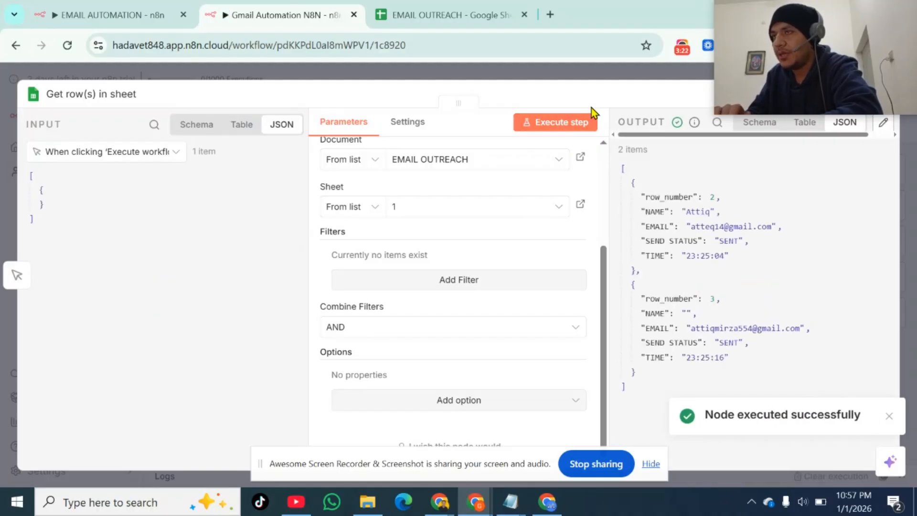
pyautogui.click(443, 9)
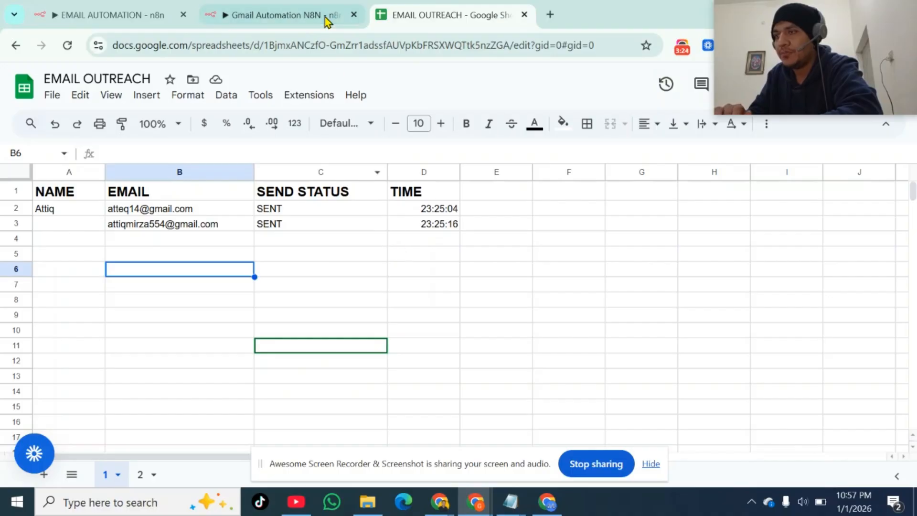
pyautogui.click(278, 10)
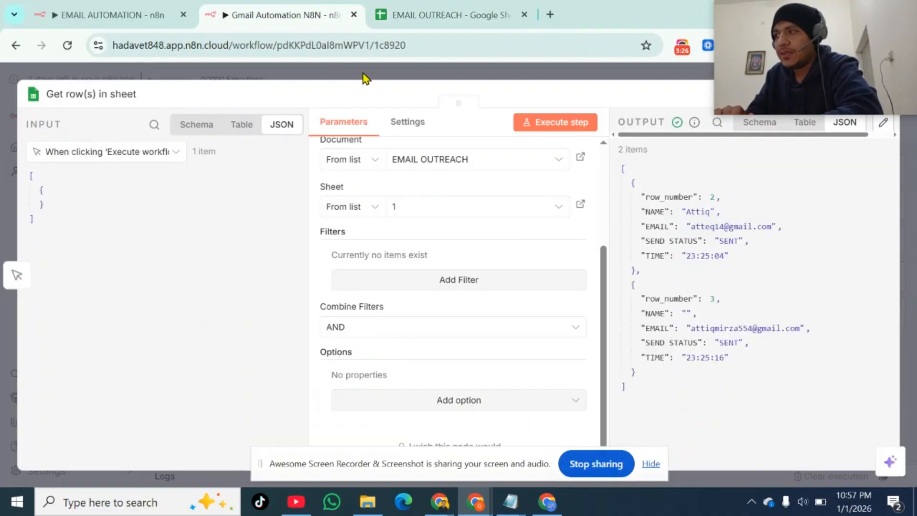
pyautogui.click(437, 72)
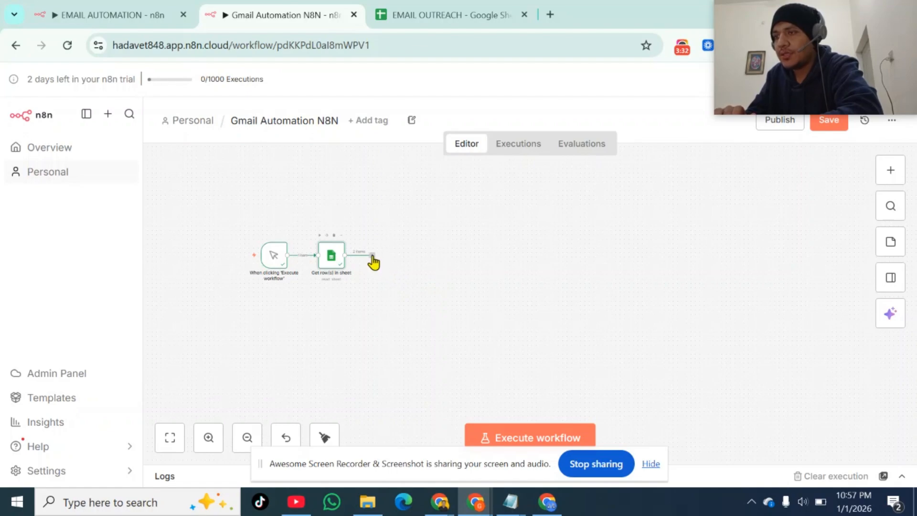
# Connect an If node to the output of the Get row(s) in sheet node
pyautogui.click(373, 257)
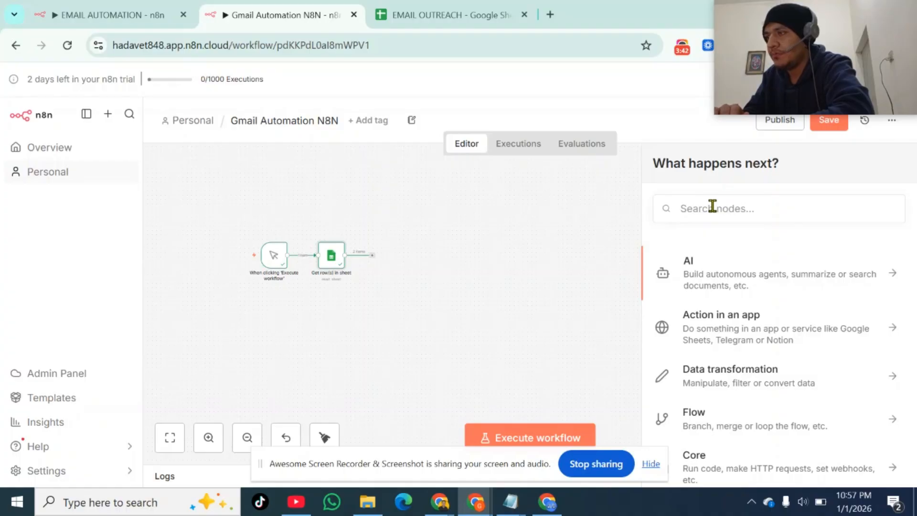
pyautogui.click(712, 206)
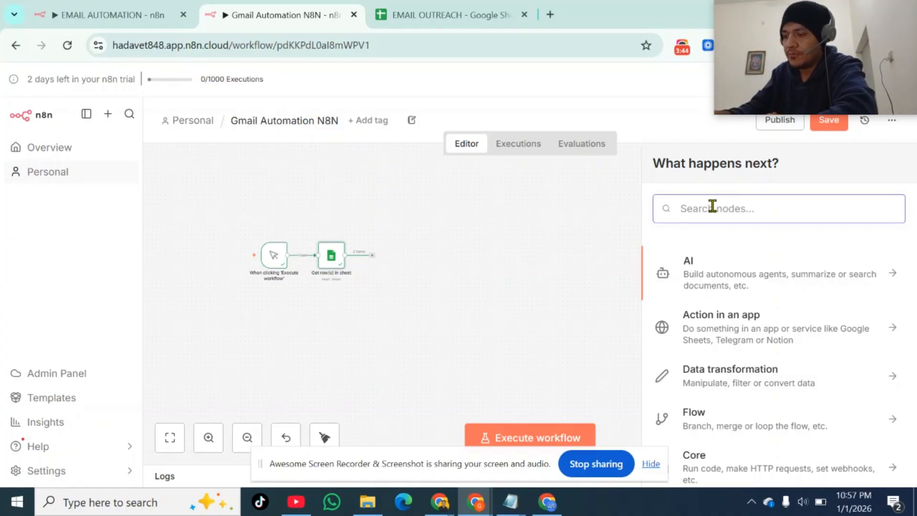
pyautogui.write('if')
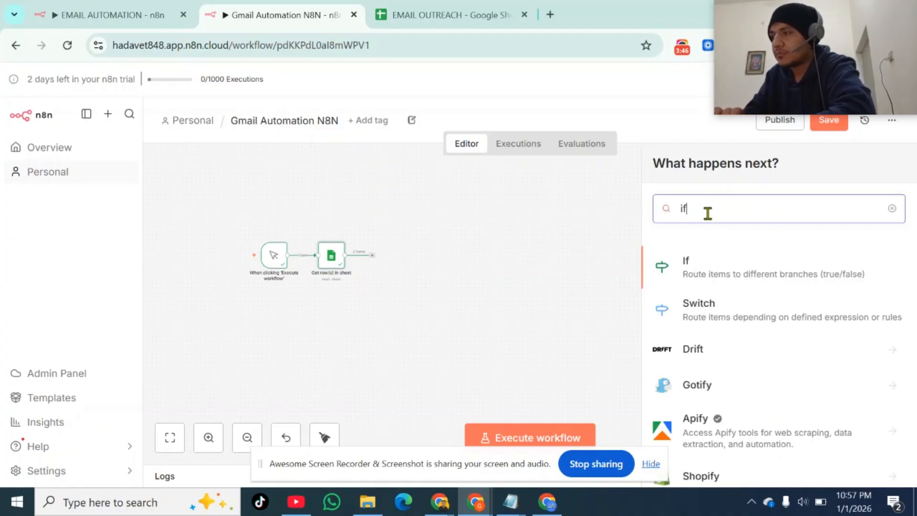
pyautogui.click(684, 267)
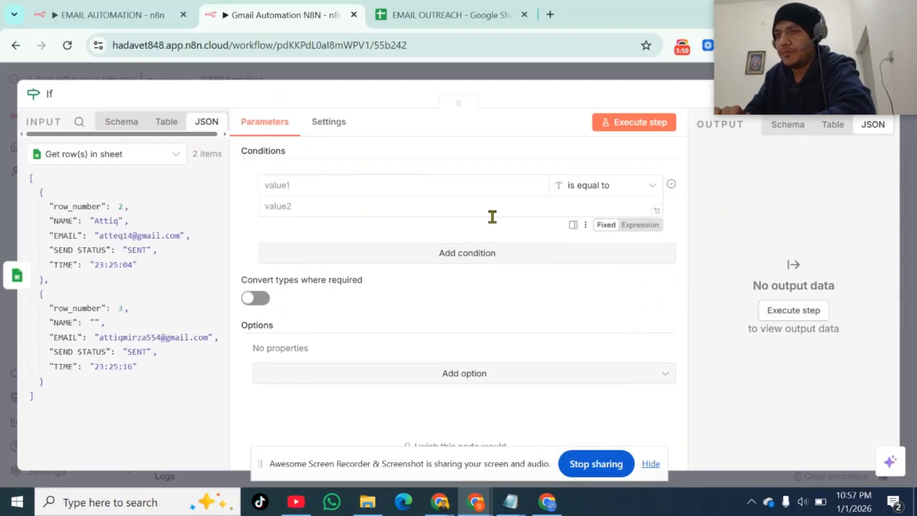
# Switch to the EMAIL OUTREACH spreadsheet and try clearing the SEND STATUS cells C2:C4
pyautogui.click(444, 14)
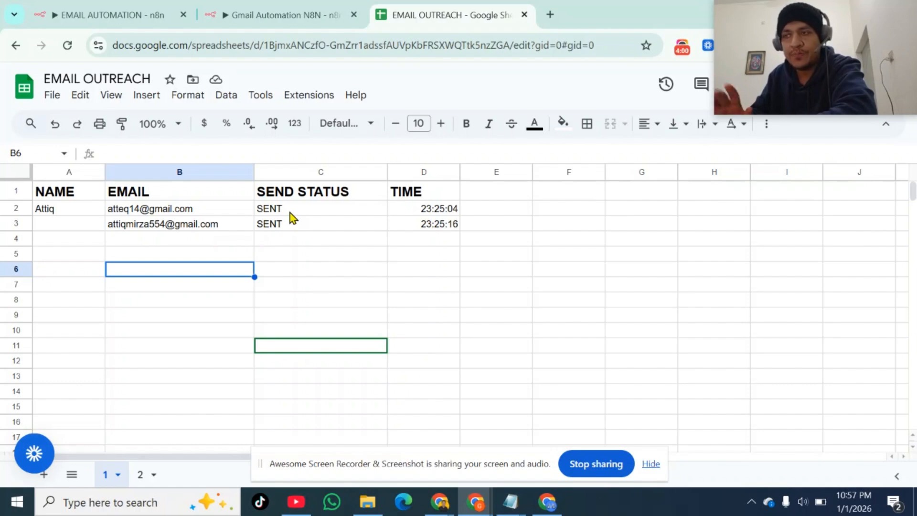
pyautogui.moveTo(286, 239); pyautogui.dragTo(284, 213)
pyautogui.press('Delete')
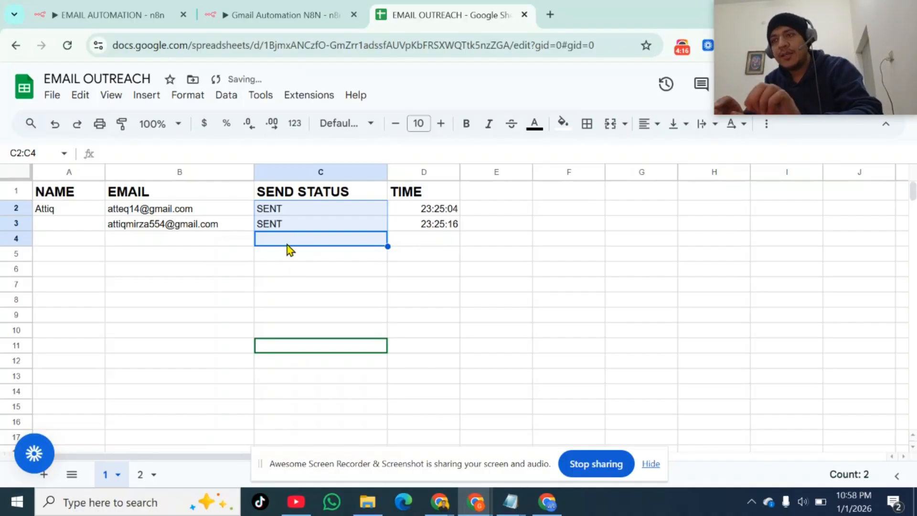
pyautogui.click(295, 268)
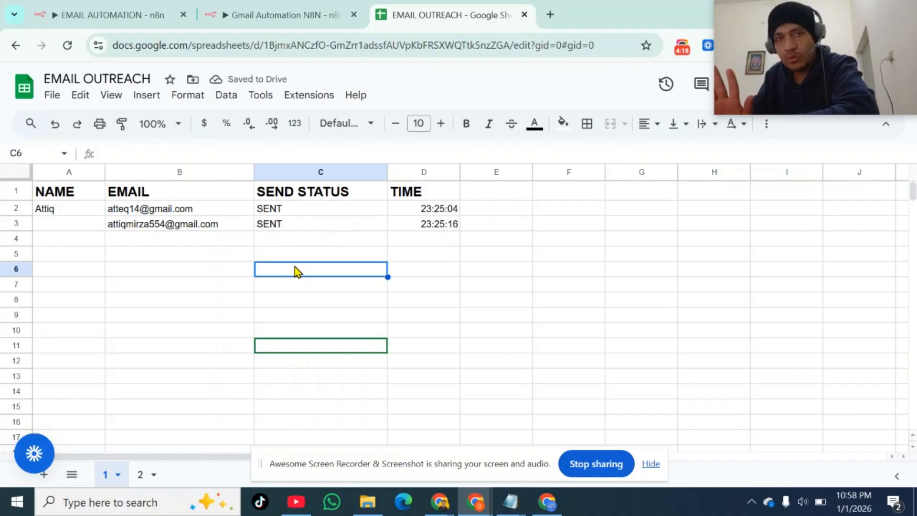
# Switch back to n8n and map the SEND STATUS field from the input as the first value of the If condition
pyautogui.click(281, 16)
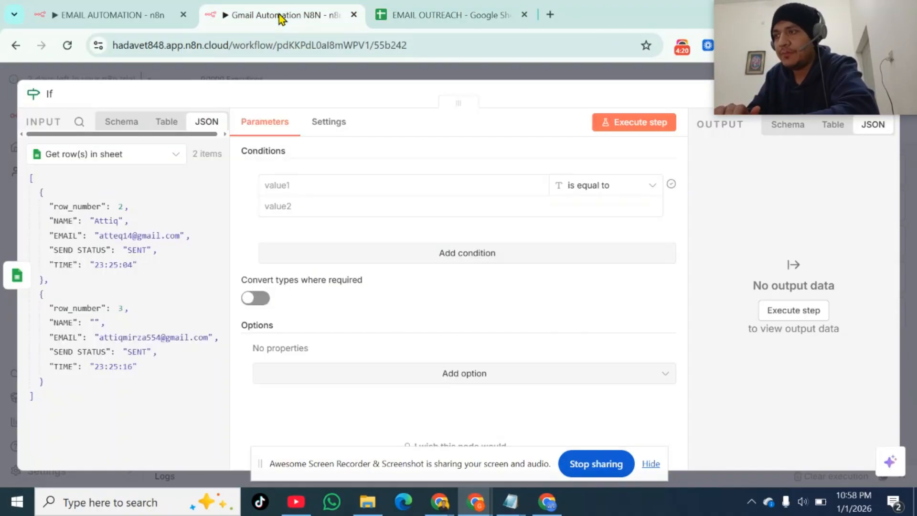
pyautogui.click(333, 189)
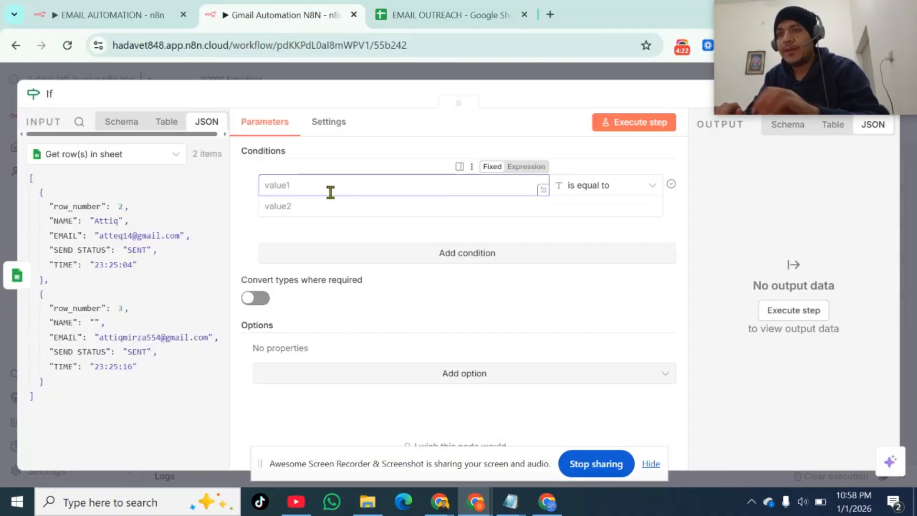
pyautogui.moveTo(80, 249); pyautogui.dragTo(286, 189)
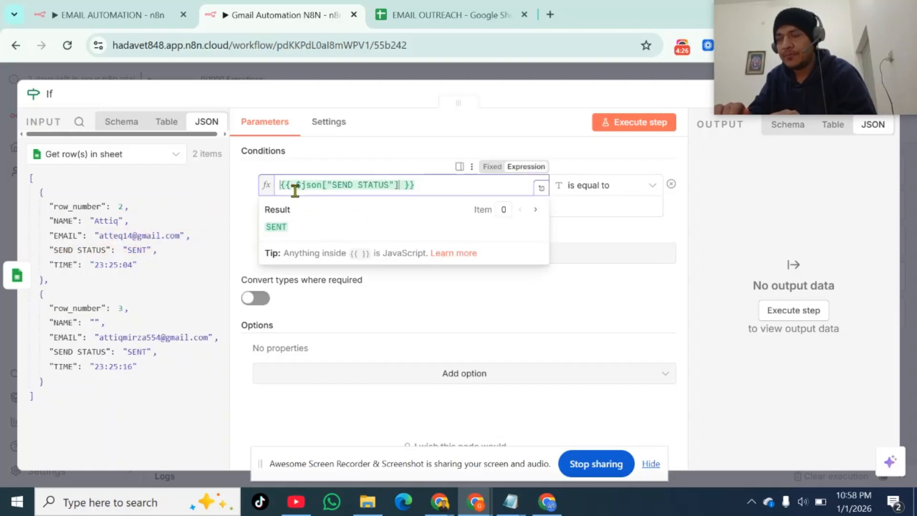
pyautogui.click(400, 308)
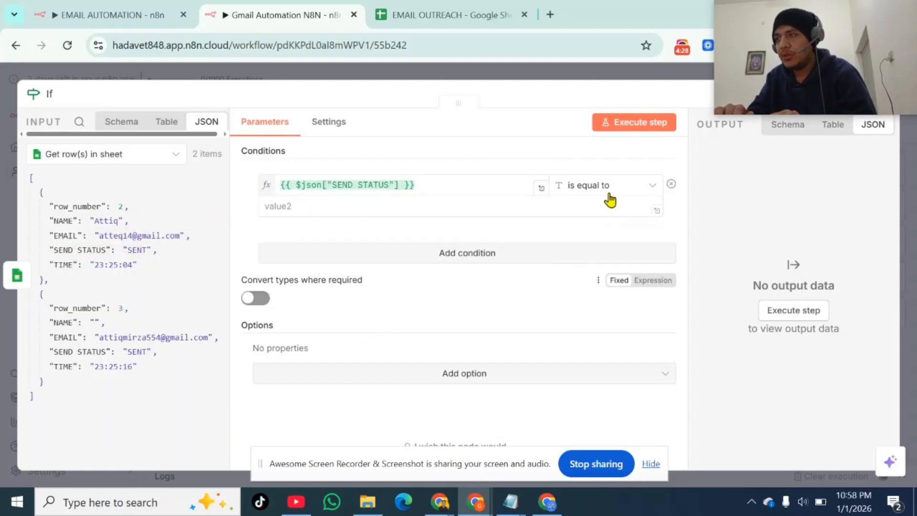
# Set the If condition to the string comparison "is not equal to" with the value SENT, and close the node
pyautogui.click(629, 191)
pyautogui.moveTo(598, 221)
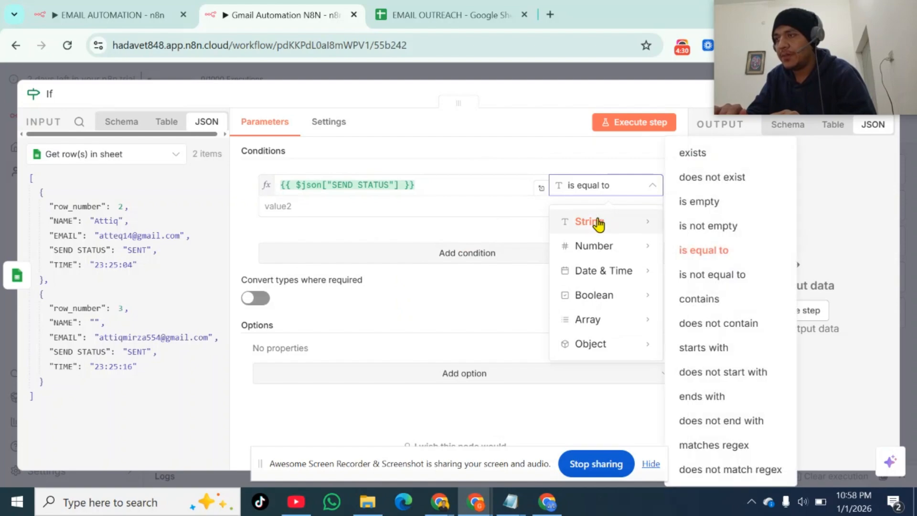
pyautogui.click(709, 273)
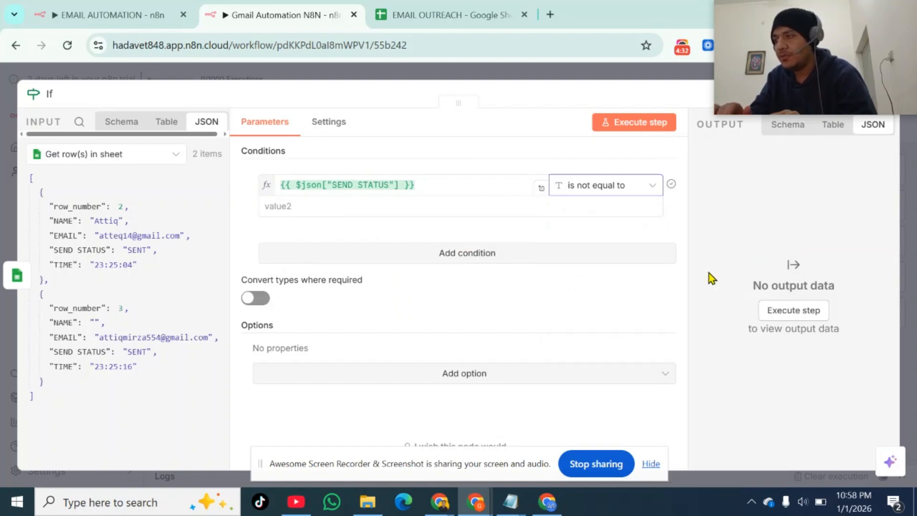
pyautogui.click(349, 204)
pyautogui.write('SENT')
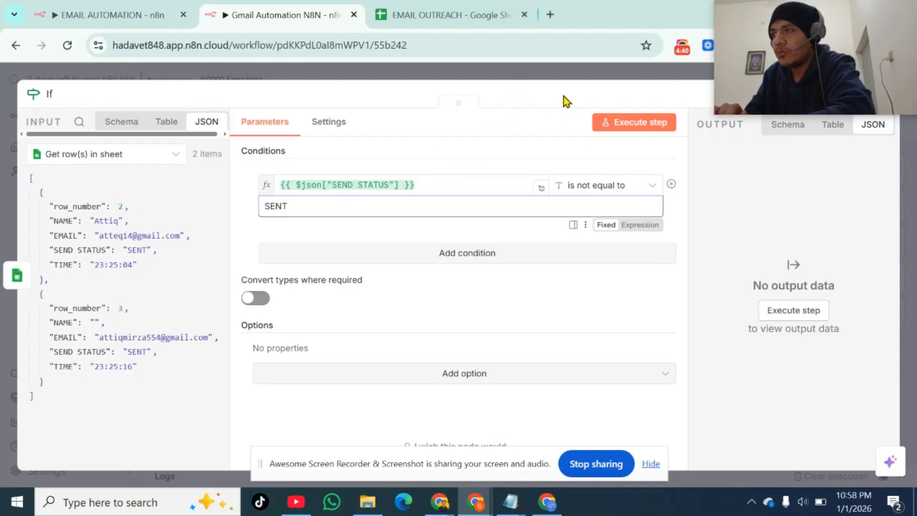
pyautogui.click(559, 75)
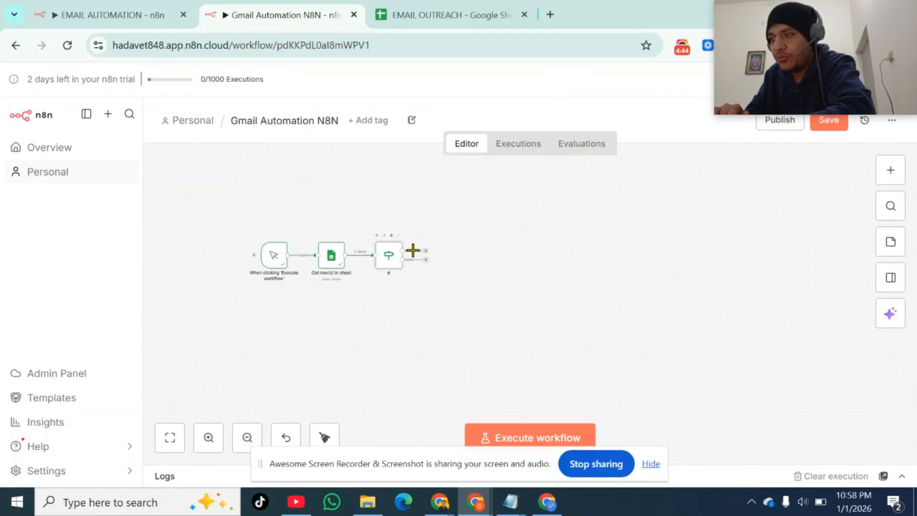
# Tidy up the workflow layout on the canvas
pyautogui.rightClick(412, 293)
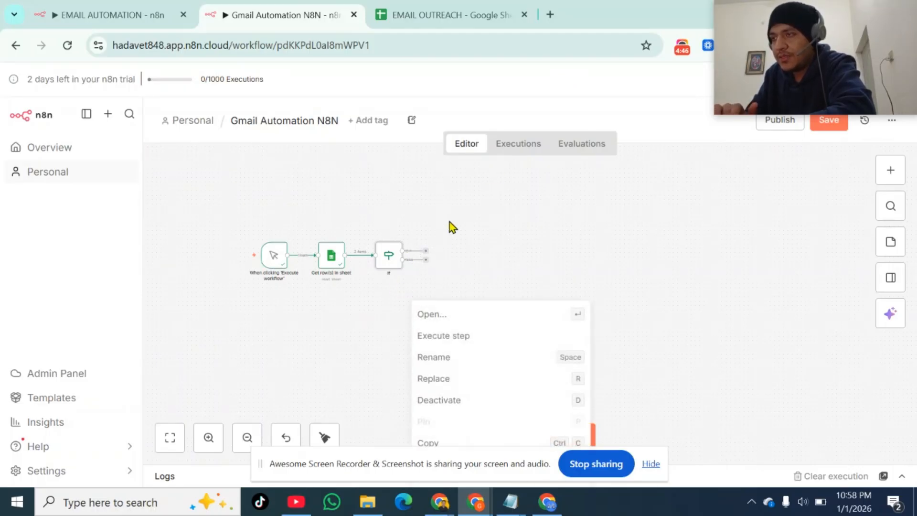
pyautogui.click(467, 185)
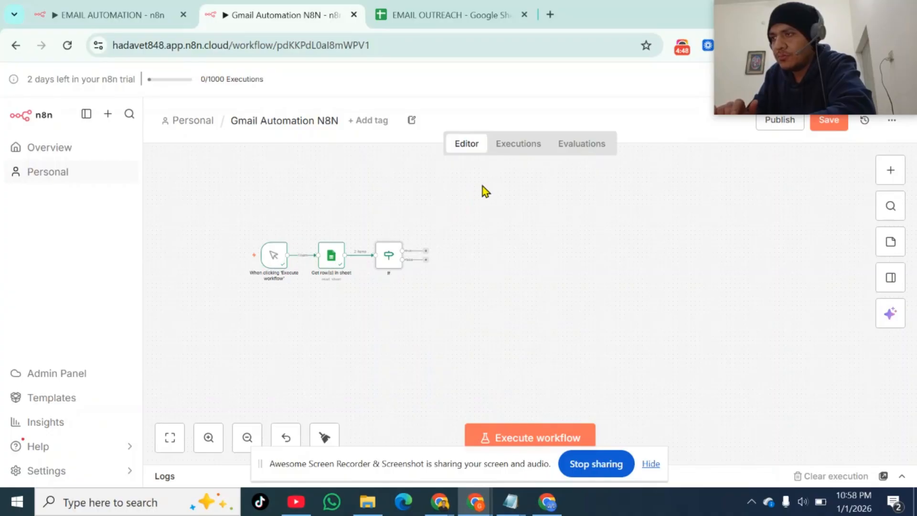
pyautogui.rightClick(483, 187)
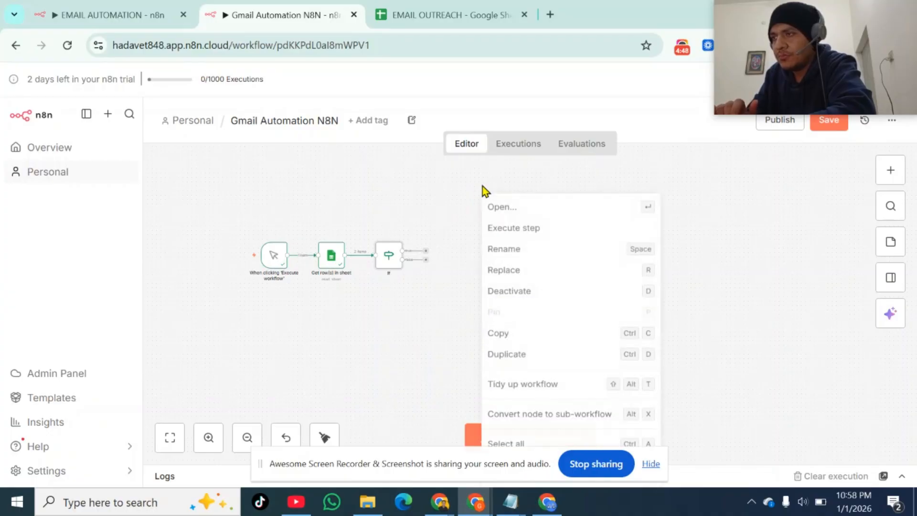
pyautogui.click(516, 388)
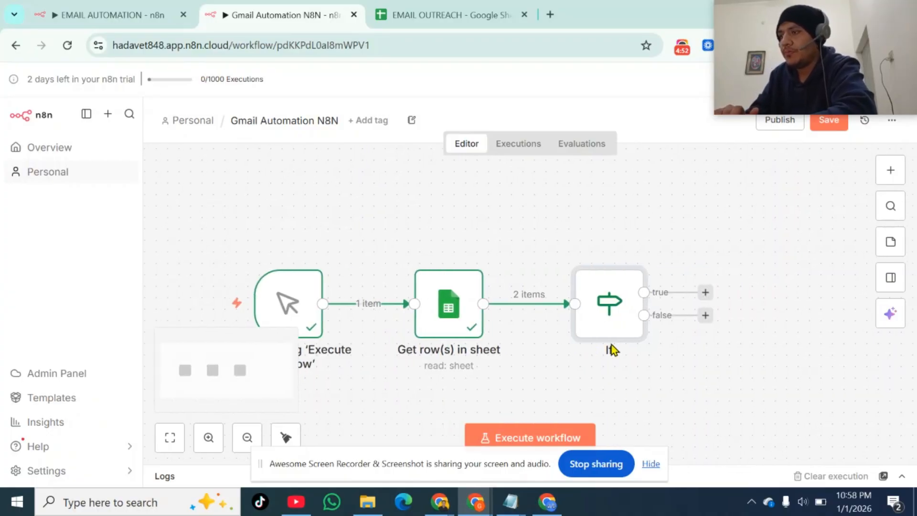
# Execute the whole workflow to test the If branches and check the send statuses in the EMAIL OUTREACH spreadsheet
pyautogui.scroll(-1, 487, 357)
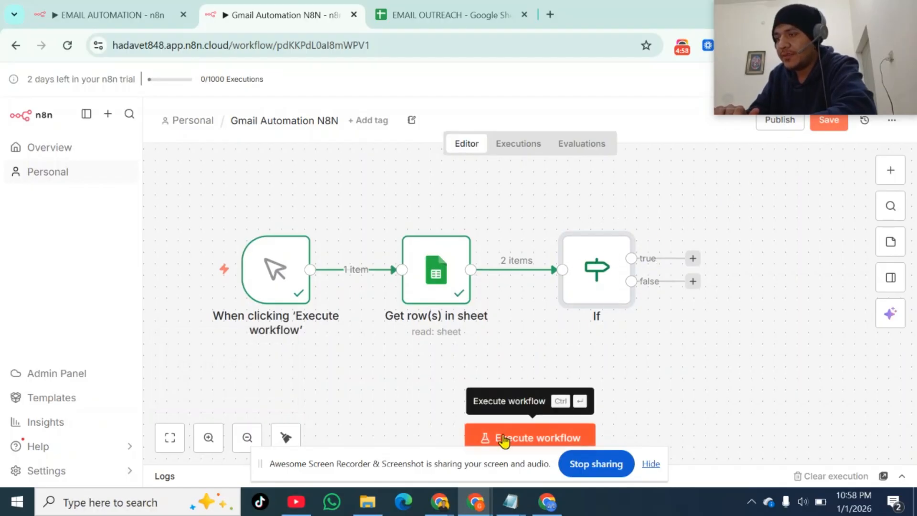
pyautogui.click(504, 441)
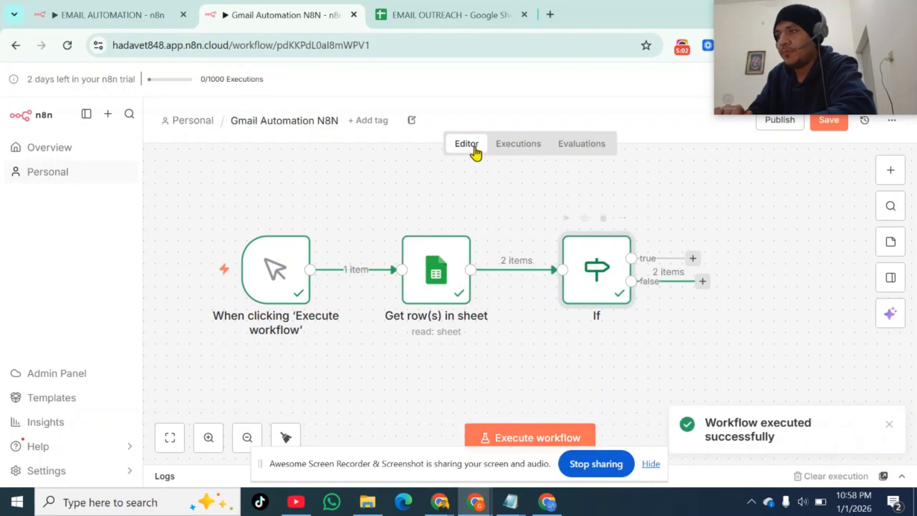
pyautogui.click(433, 8)
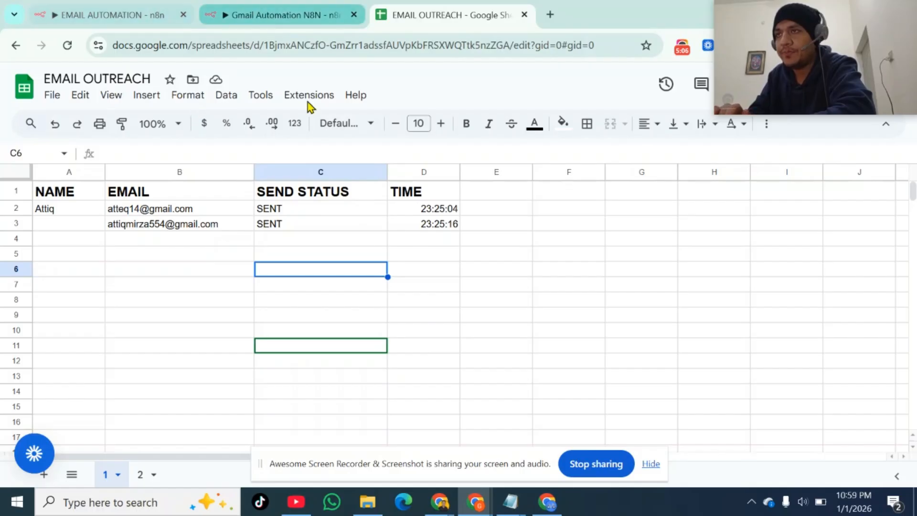
# Clear cells C2:D5 under SEND STATUS and TIME in the spreadsheet, and execute the n8n workflow again
pyautogui.moveTo(306, 240); pyautogui.dragTo(285, 221)
pyautogui.click(403, 285)
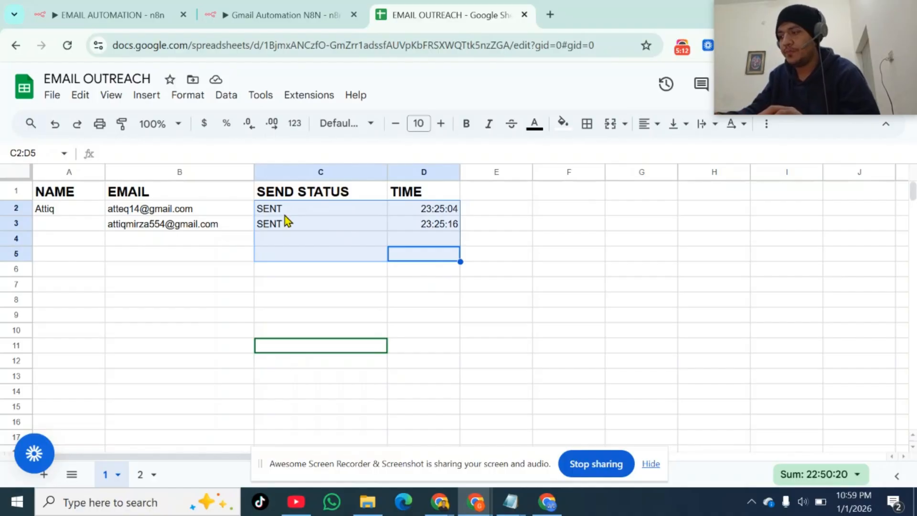
pyautogui.press('Delete')
pyautogui.click(237, 7)
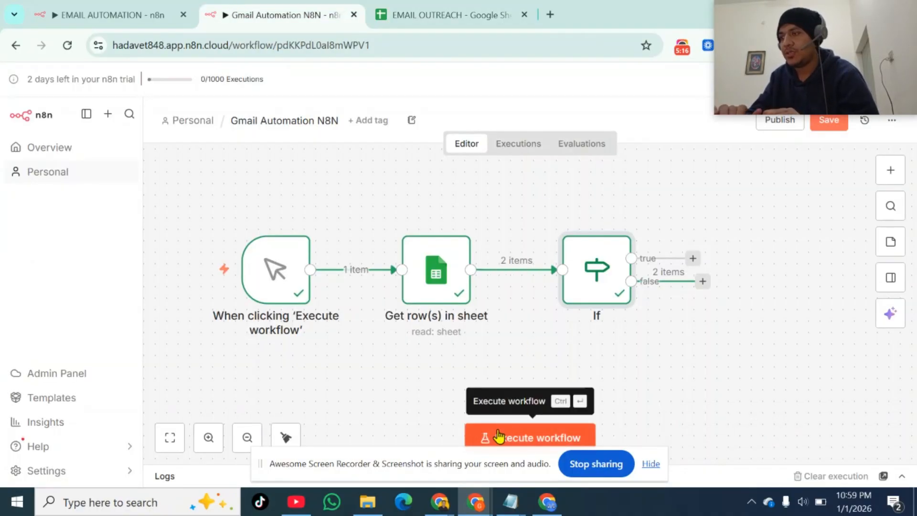
pyautogui.click(498, 433)
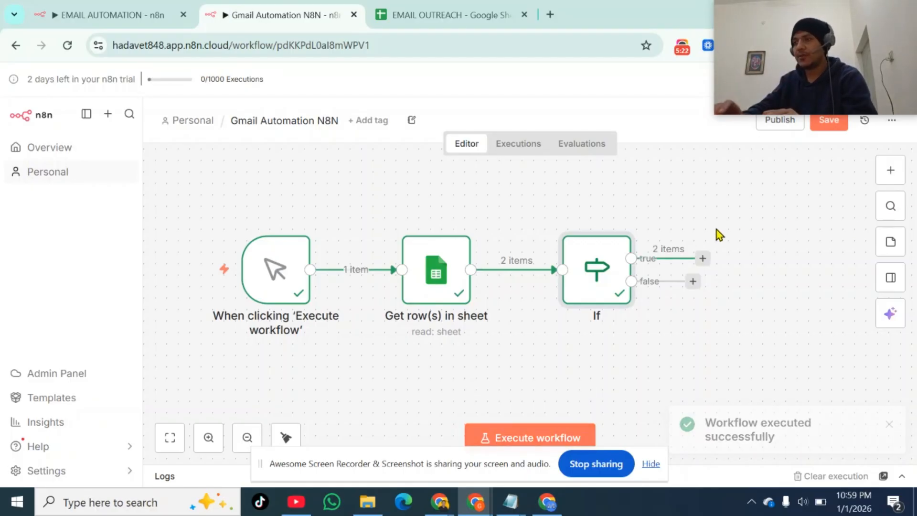
# Add a Loop Over Items (Split in Batches) node to the If node's true output and return to the canvas
pyautogui.hscroll(5, 704, 251)
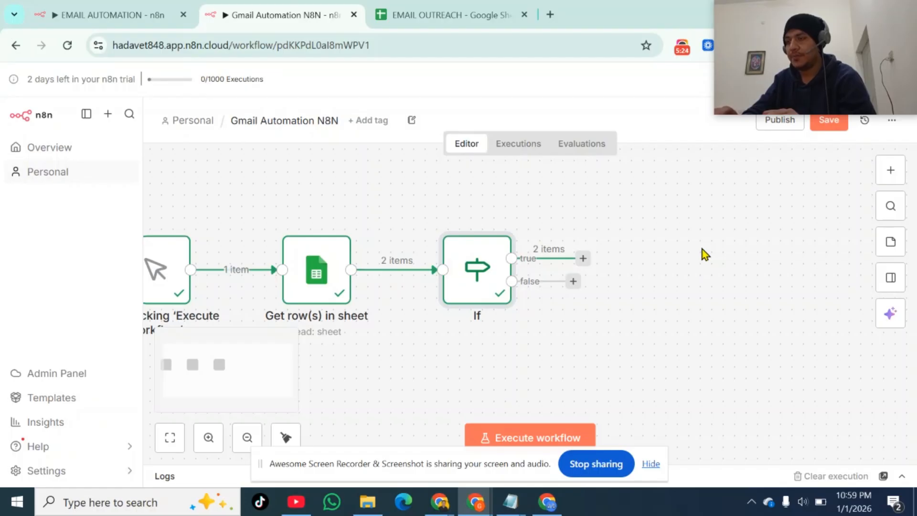
pyautogui.hscroll(3, 704, 254)
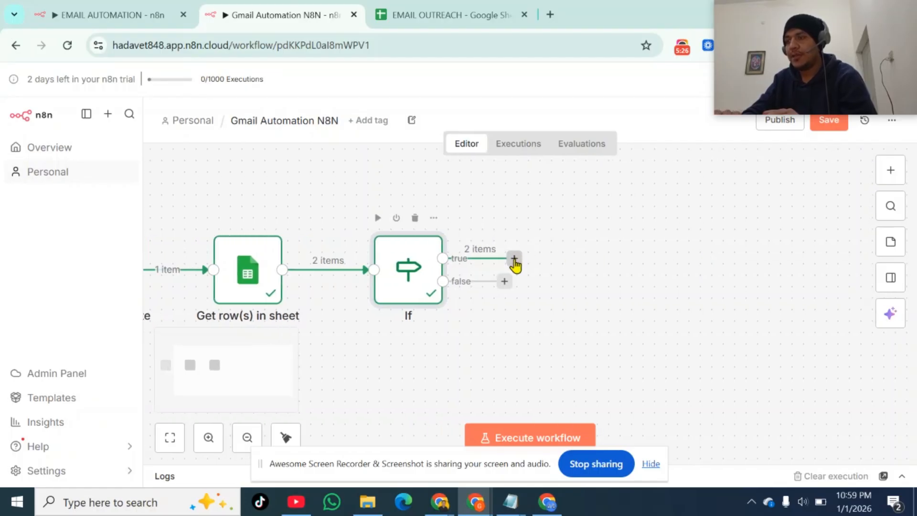
pyautogui.click(515, 261)
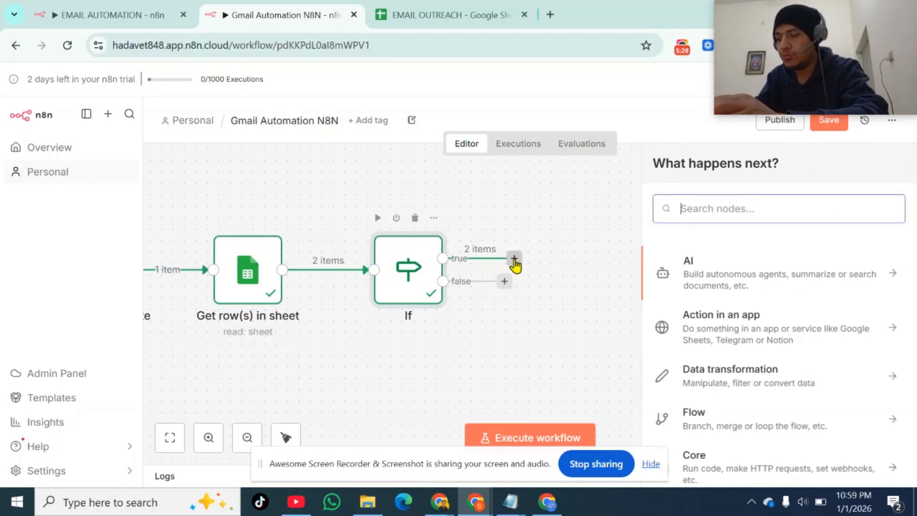
pyautogui.write('LOOP')
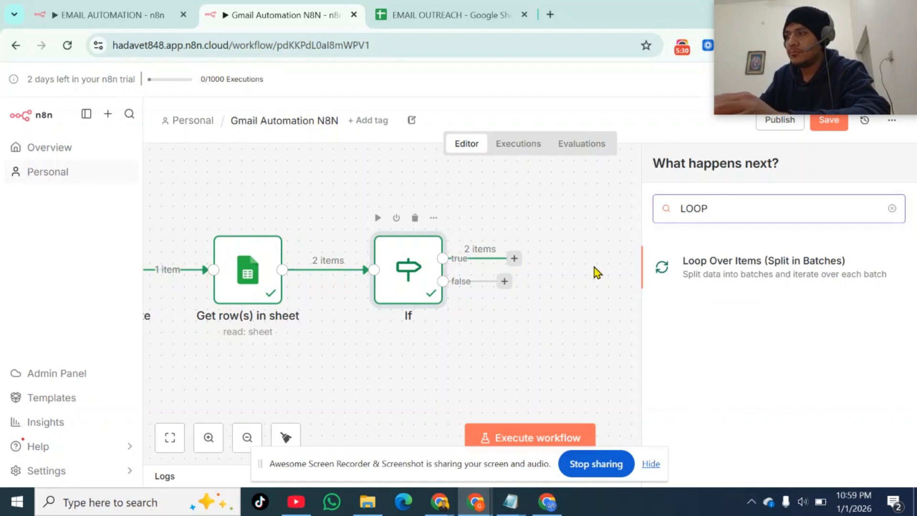
pyautogui.click(709, 278)
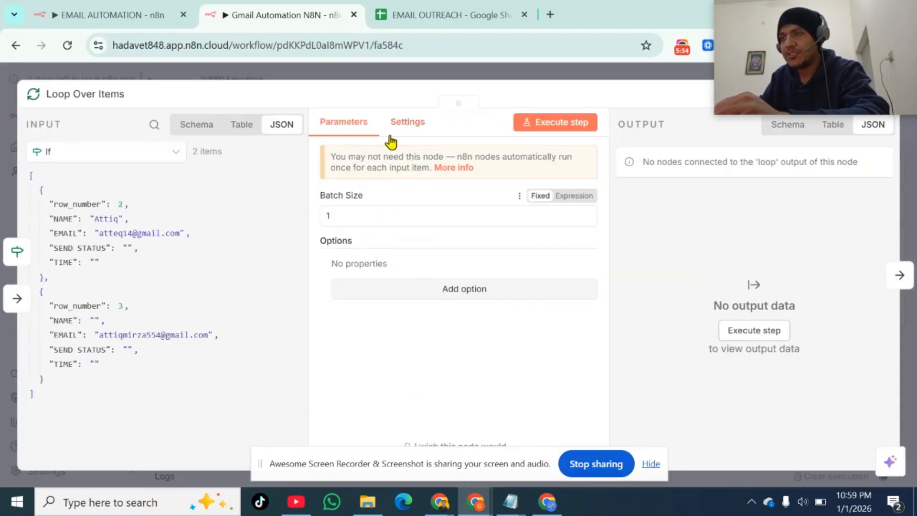
pyautogui.click(448, 73)
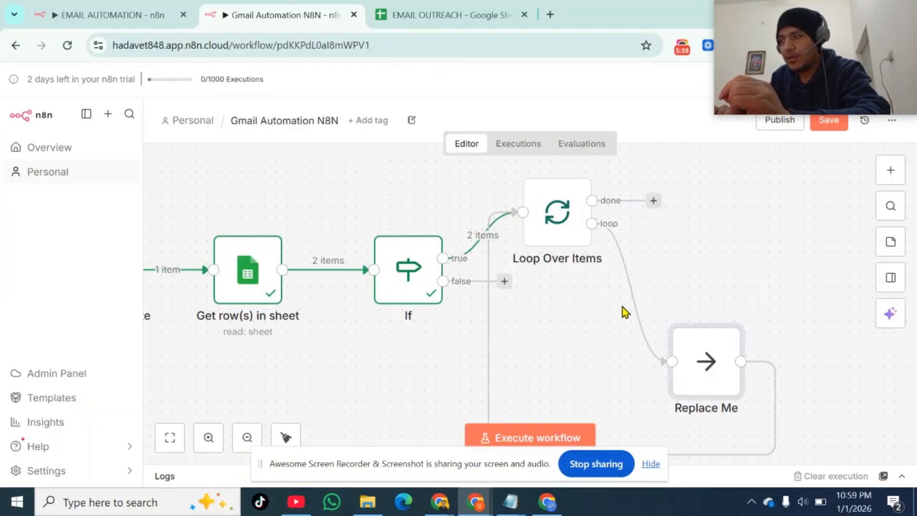
# Remove the Replace Me placeholder node together with its loop and return connections to Loop Over Items
pyautogui.moveTo(635, 309)
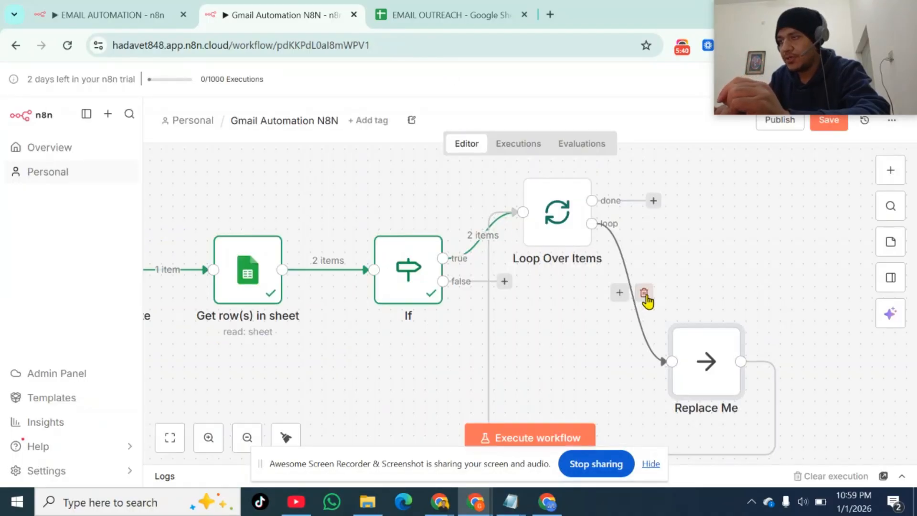
pyautogui.click(644, 295)
pyautogui.scroll(-3, 647, 296)
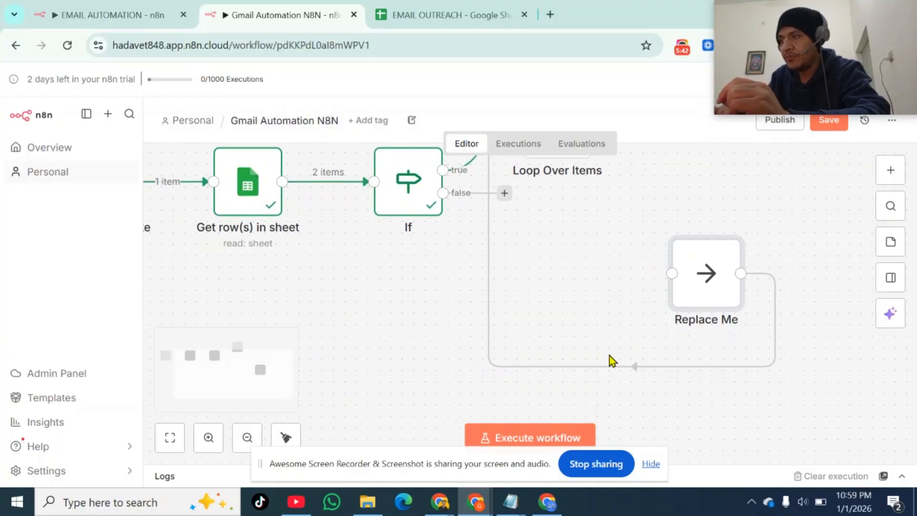
pyautogui.click(643, 367)
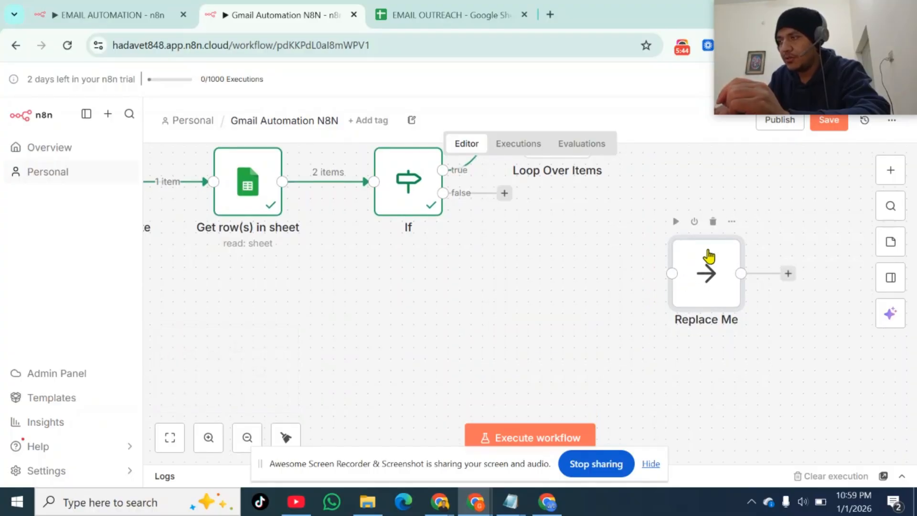
pyautogui.click(713, 221)
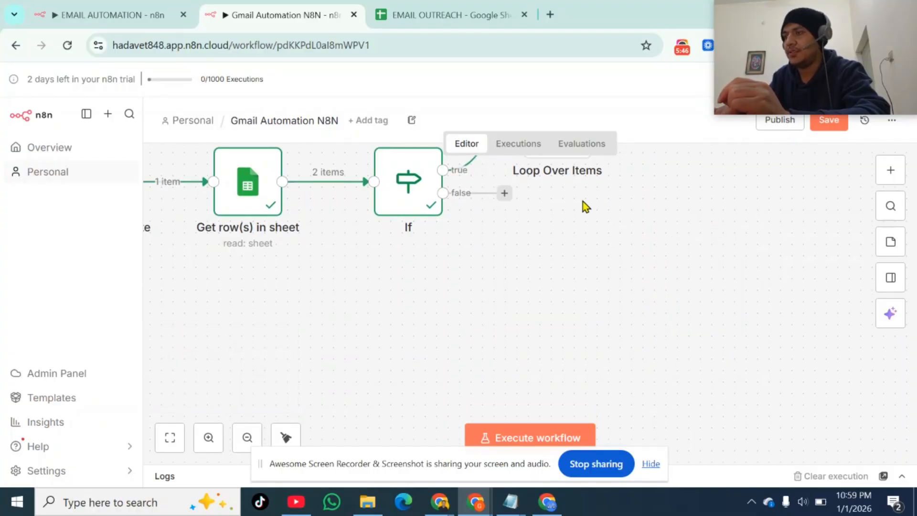
# Review the Get row(s) in sheet output, execute the Loop Over Items node, and inspect its Loop Branch output
pyautogui.scroll(5, 584, 207)
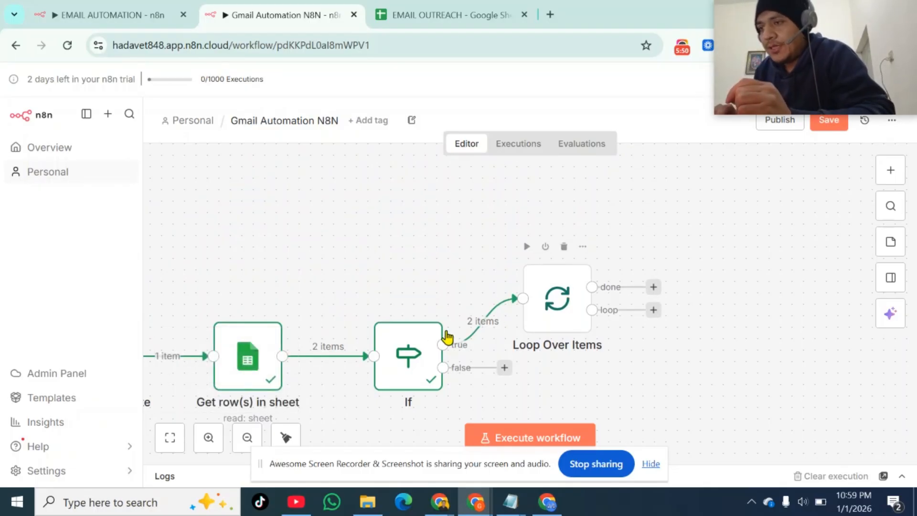
pyautogui.click(254, 364)
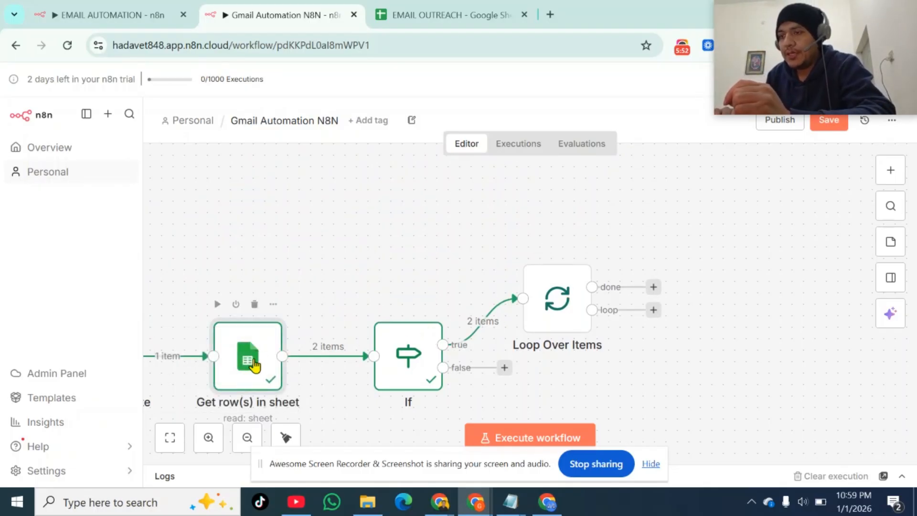
pyautogui.doubleClick(254, 364)
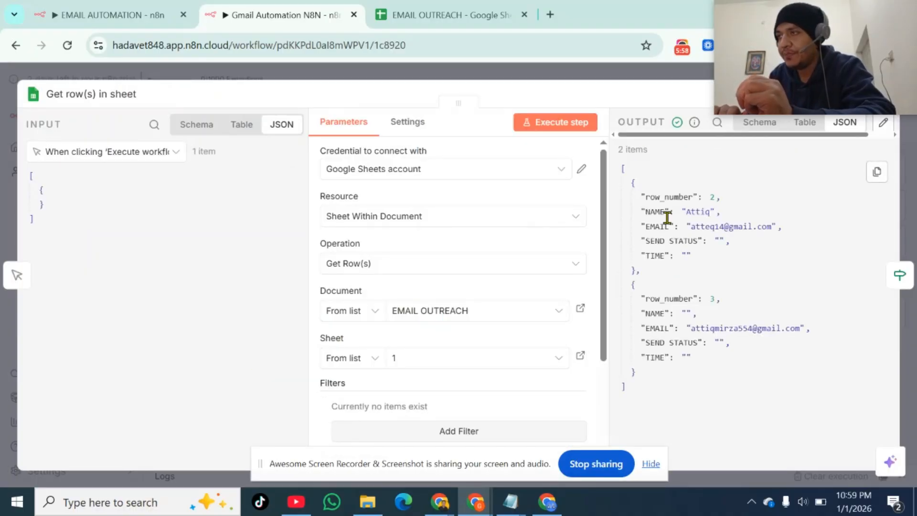
pyautogui.click(620, 78)
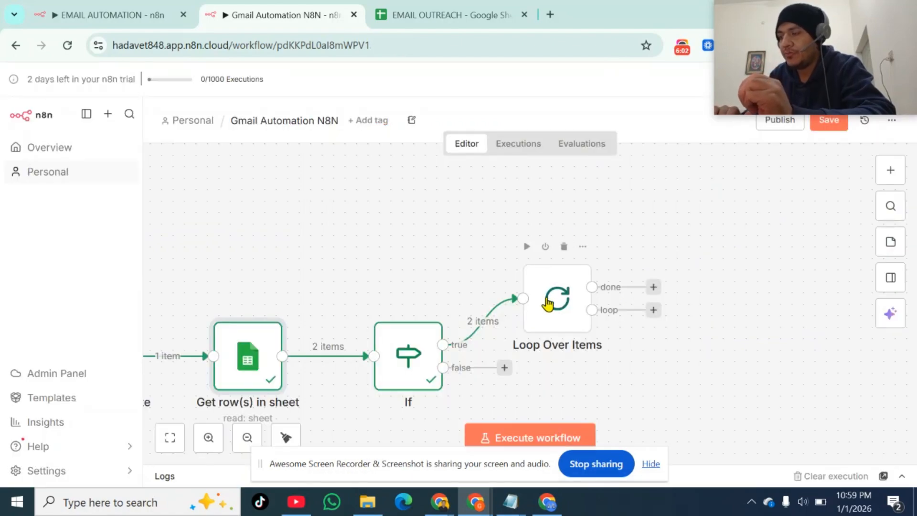
pyautogui.click(547, 300)
pyautogui.doubleClick(546, 298)
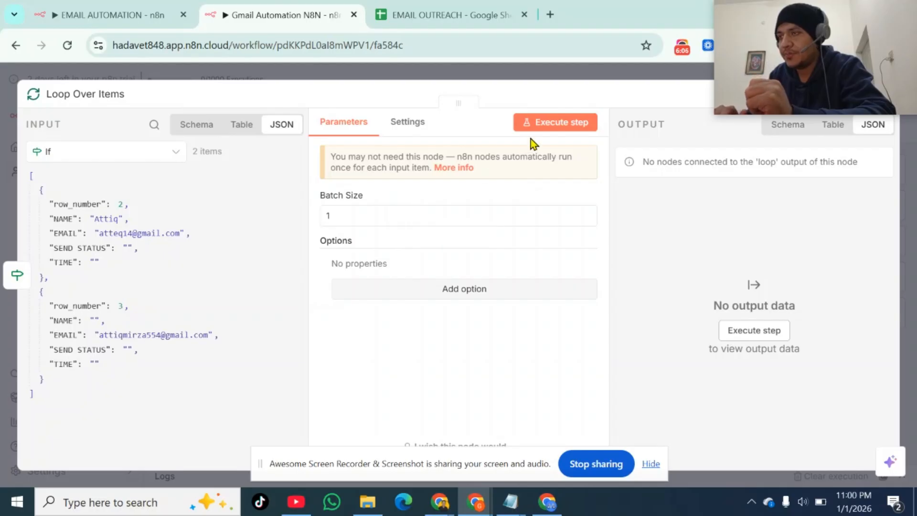
pyautogui.click(539, 125)
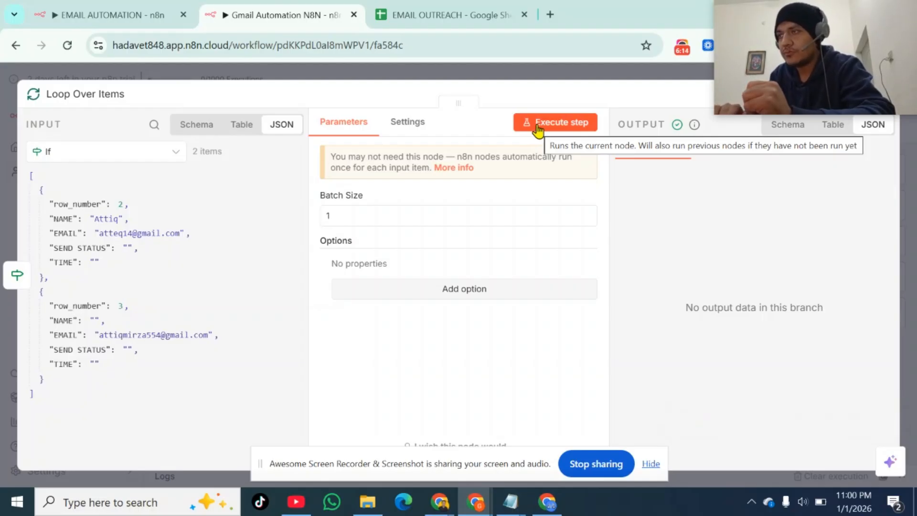
pyautogui.click(518, 73)
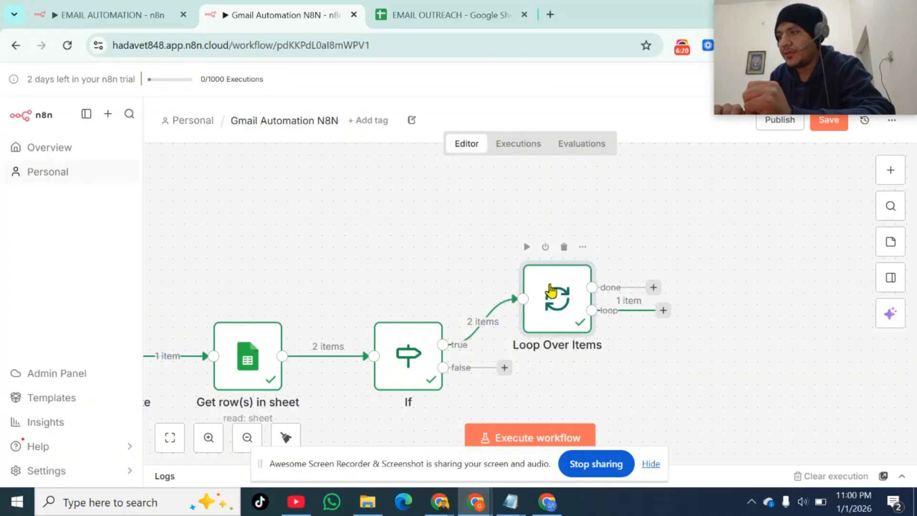
pyautogui.doubleClick(551, 290)
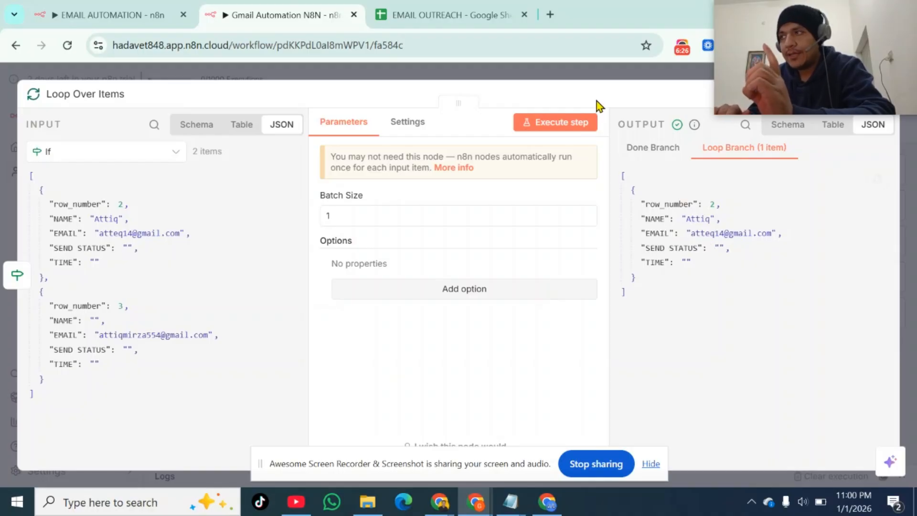
pyautogui.click(594, 78)
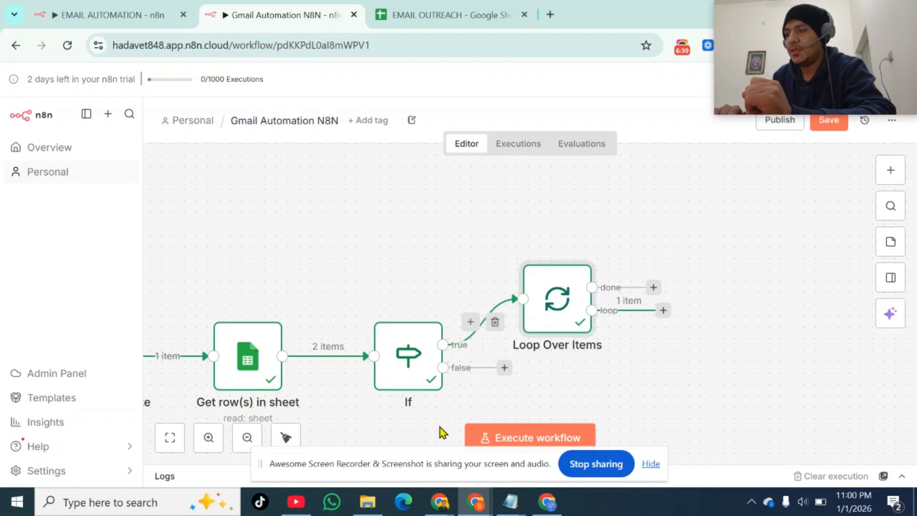
# Switch to the Notepad notes and review the GMAILS and SUBJECT +BODY items of the workflow plan
pyautogui.moveTo(510, 503)
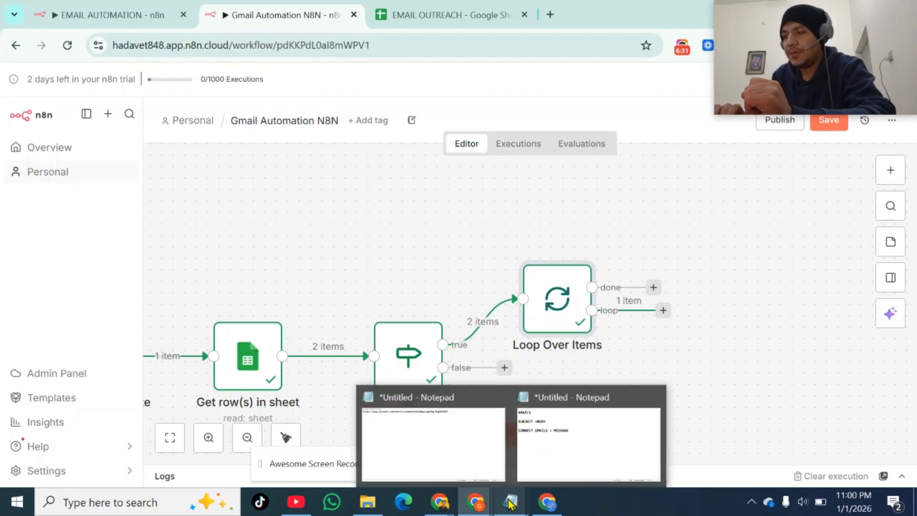
pyautogui.click(559, 455)
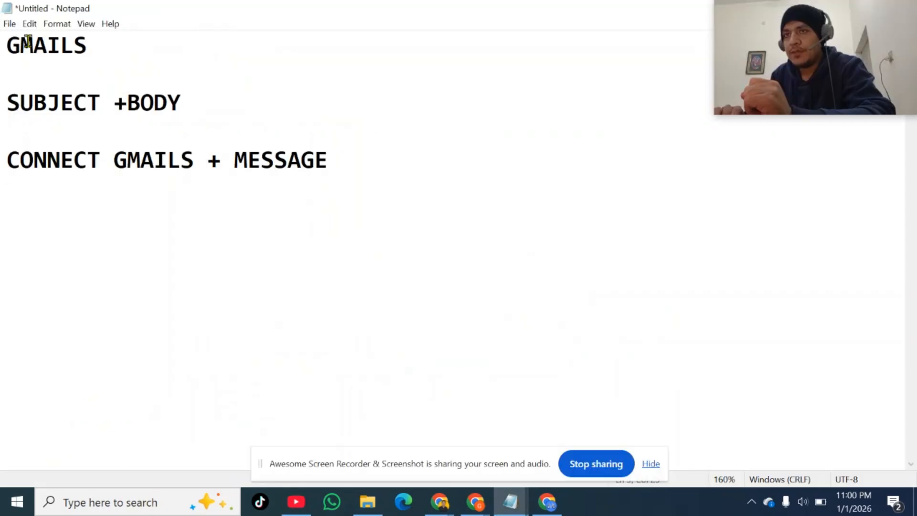
pyautogui.moveTo(6, 44); pyautogui.dragTo(95, 44)
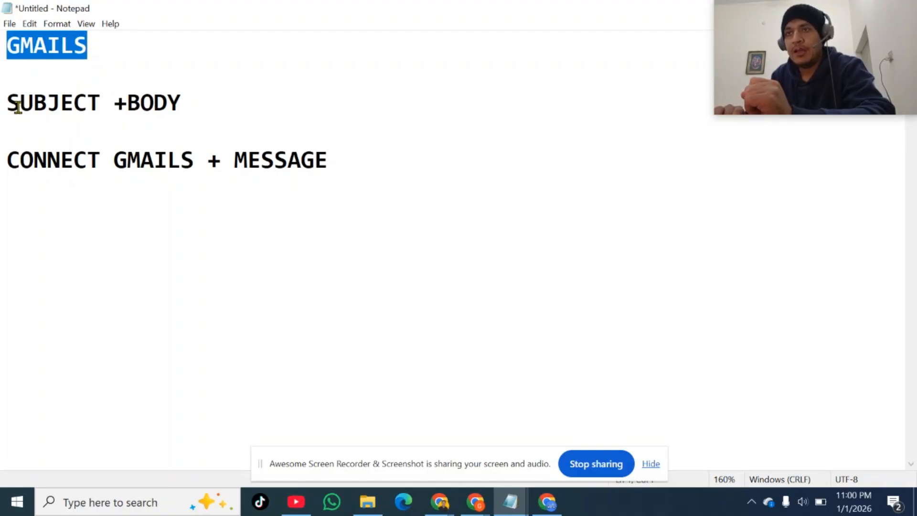
pyautogui.moveTo(7, 102); pyautogui.dragTo(93, 109)
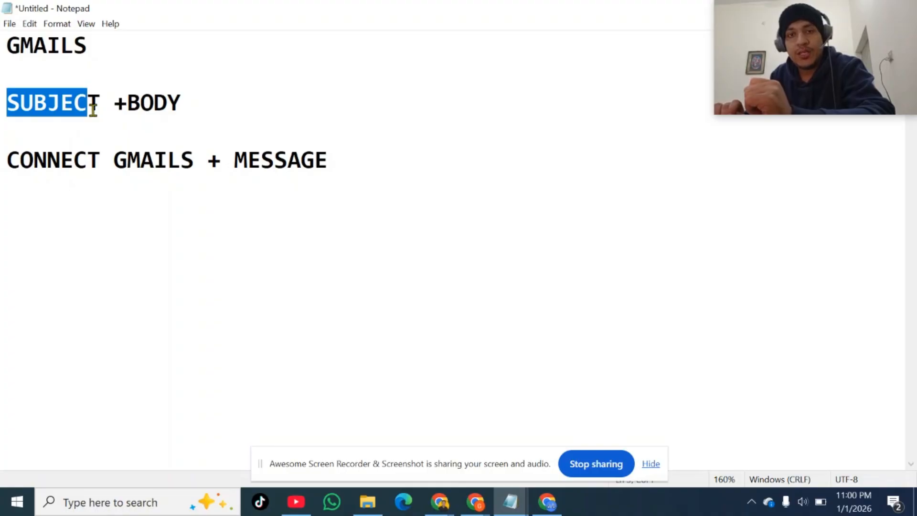
# Switch to the EMAIL OUTREACH spreadsheet and look through the SUBJECT and BODY templates on sheet 2
pyautogui.click(478, 504)
pyautogui.click(400, 7)
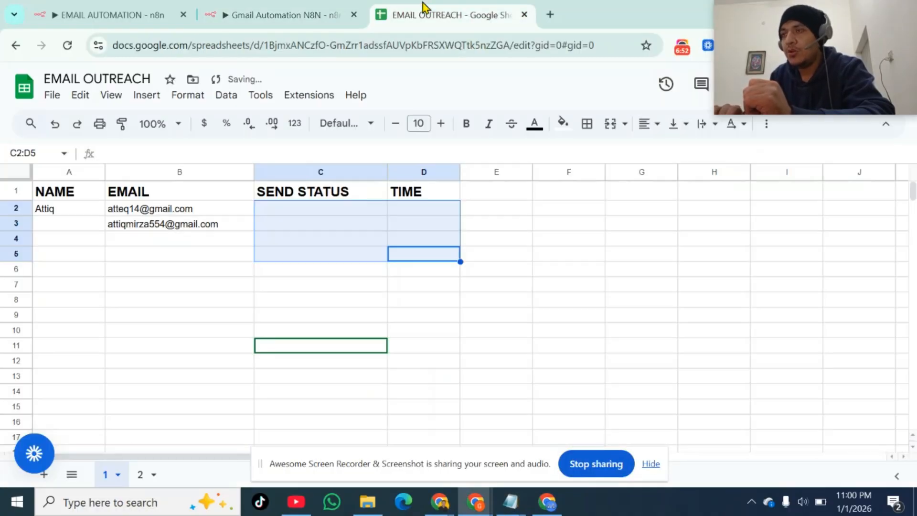
pyautogui.click(142, 476)
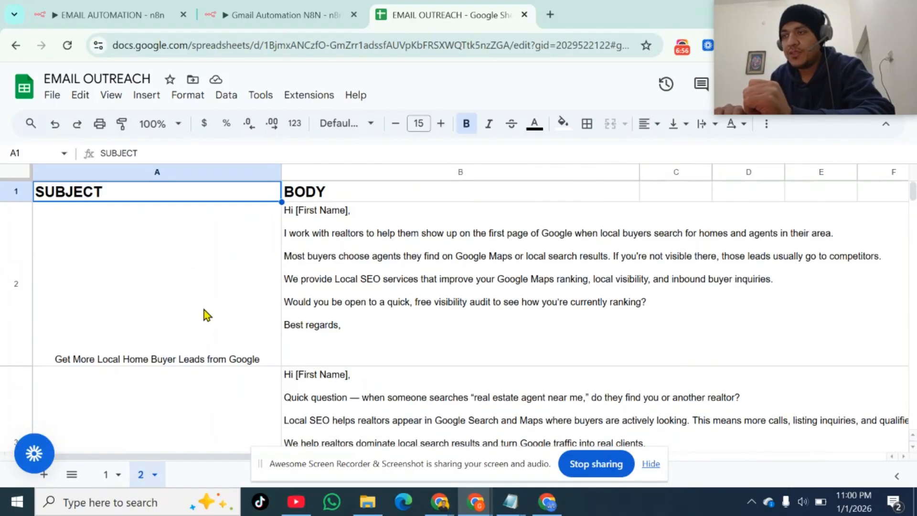
pyautogui.scroll(-1, 205, 311)
pyautogui.scroll(1, 205, 310)
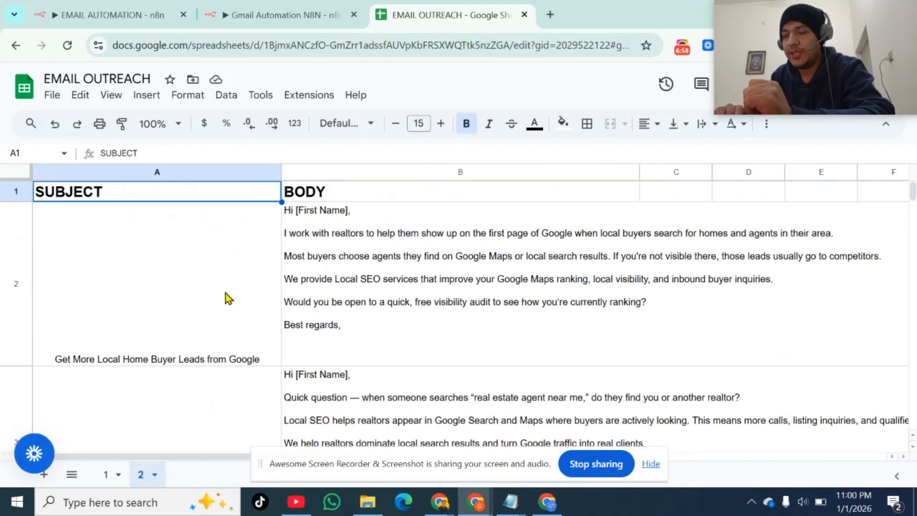
pyautogui.scroll(-5, 225, 293)
pyautogui.scroll(3, 226, 293)
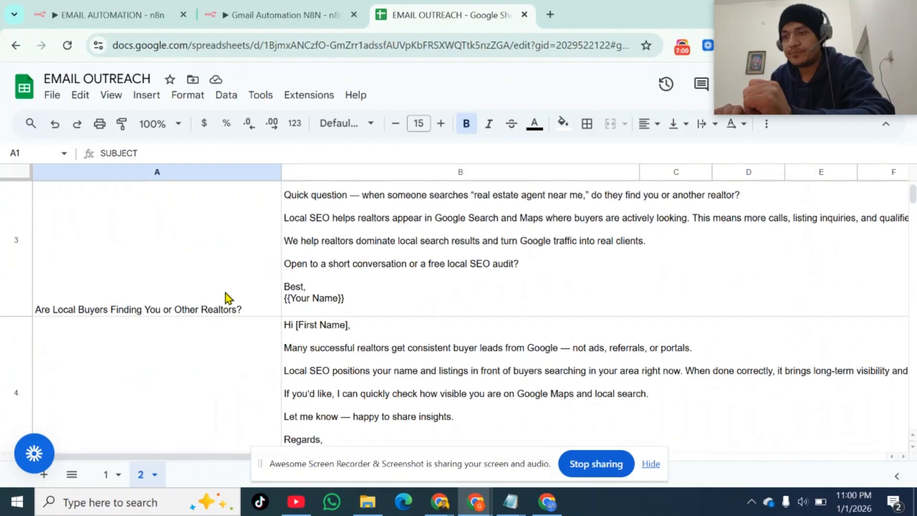
pyautogui.scroll(3, 225, 294)
pyautogui.scroll(-6, 225, 293)
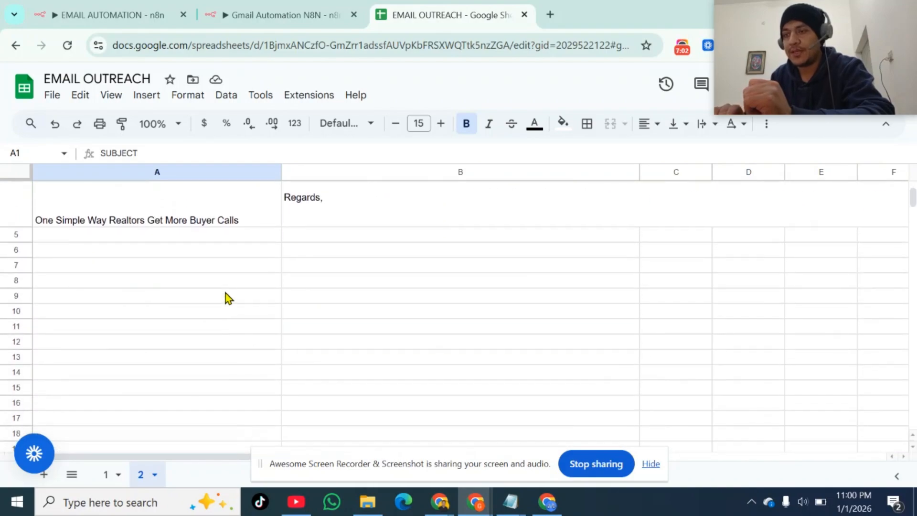
pyautogui.scroll(6, 226, 294)
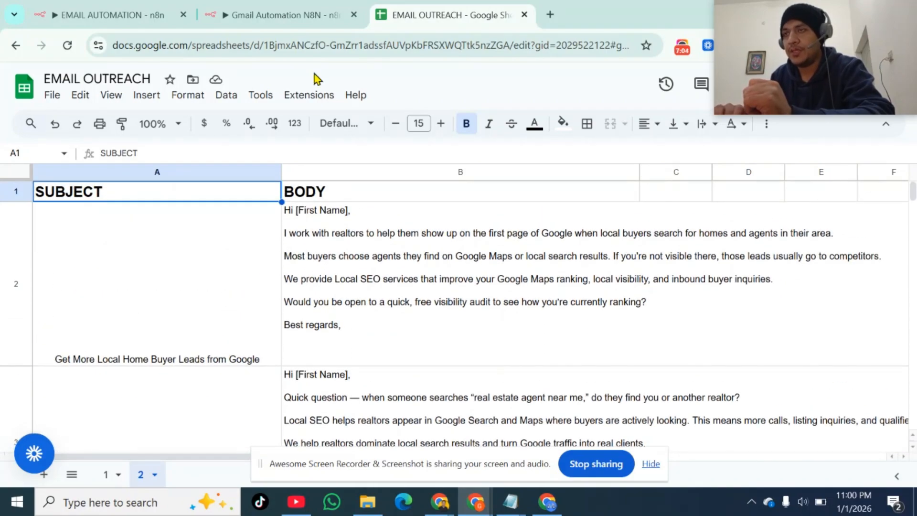
# Return to the Gmail Automation N8N workflow and add a Google Sheets Get row(s) in sheet node to the loop output of Loop Over Items
pyautogui.click(288, 18)
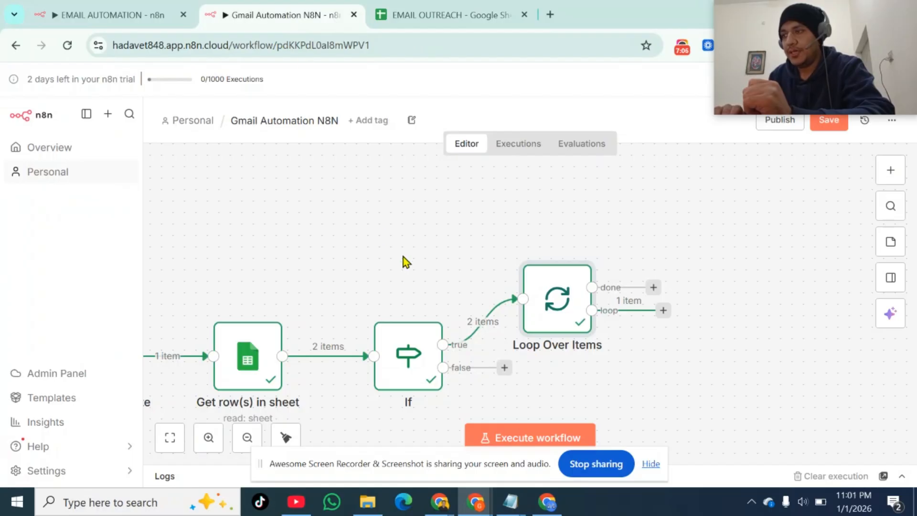
pyautogui.click(664, 312)
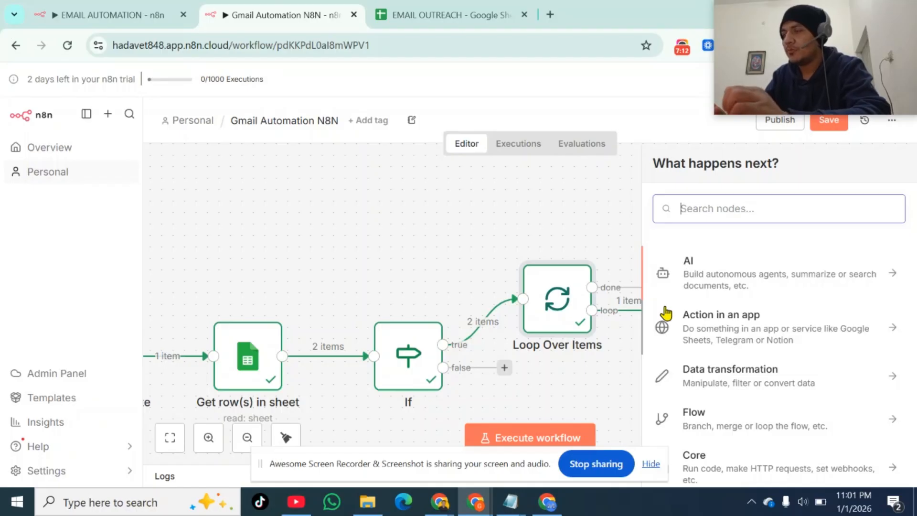
pyautogui.write('SHEET')
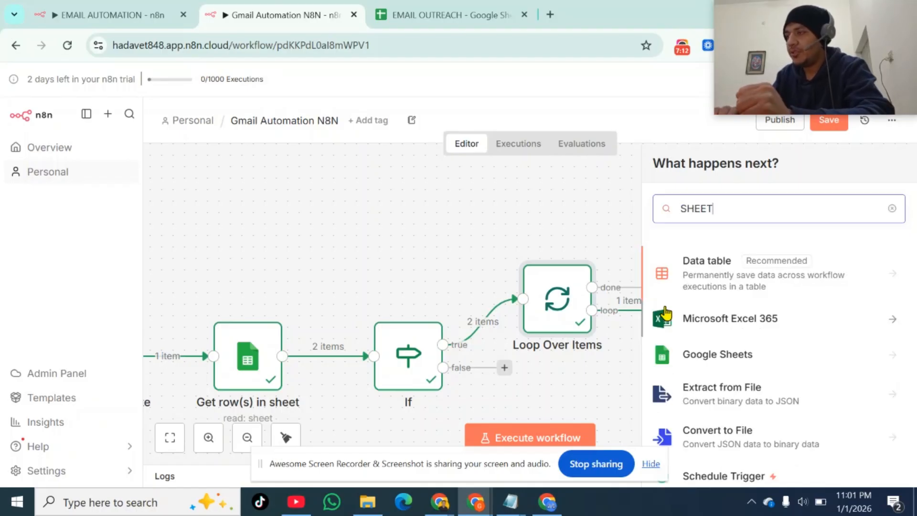
pyautogui.click(732, 319)
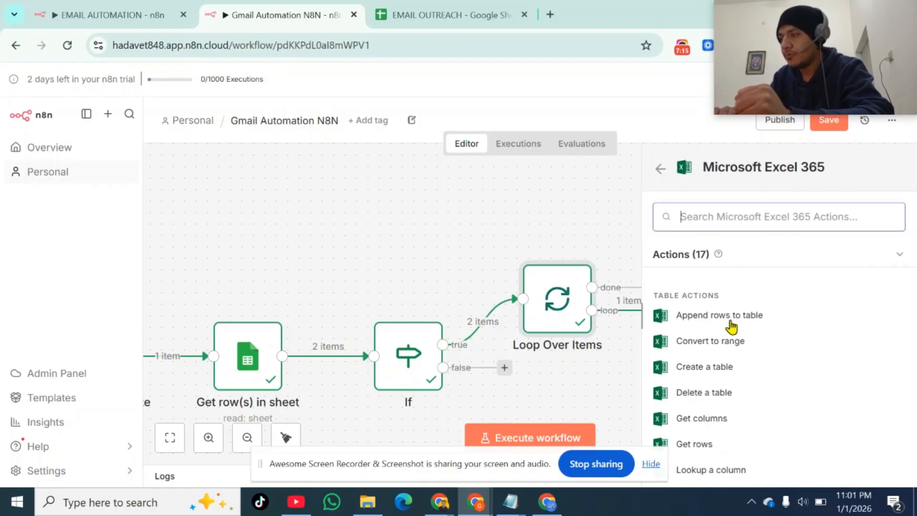
pyautogui.click(660, 182)
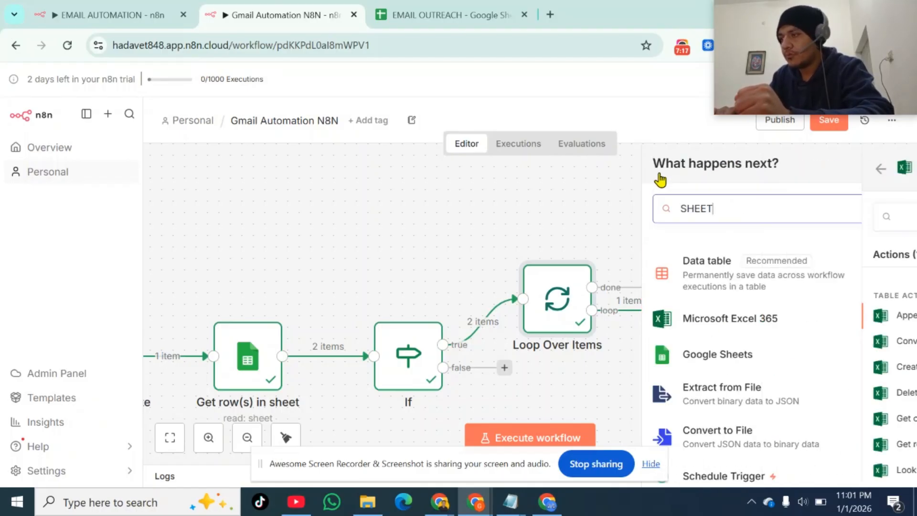
pyautogui.click(706, 360)
pyautogui.scroll(-3, 708, 364)
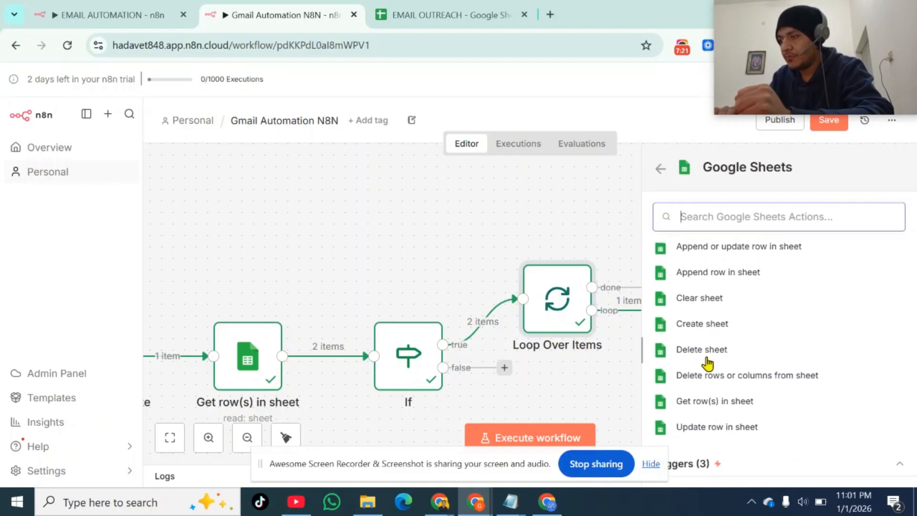
pyautogui.click(708, 406)
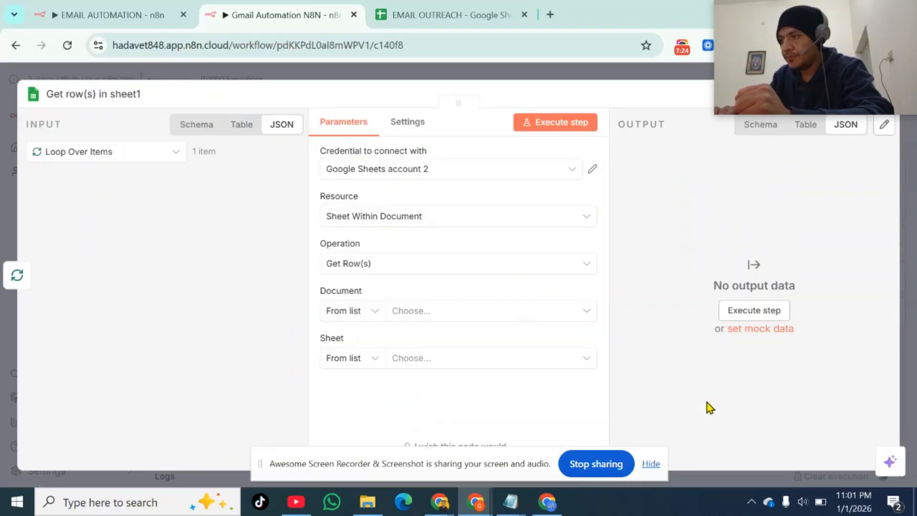
# Configure the new Get row(s) node with the Google Sheets account credential, the EMAIL OUTREACH document and sheet 2
pyautogui.click(445, 177)
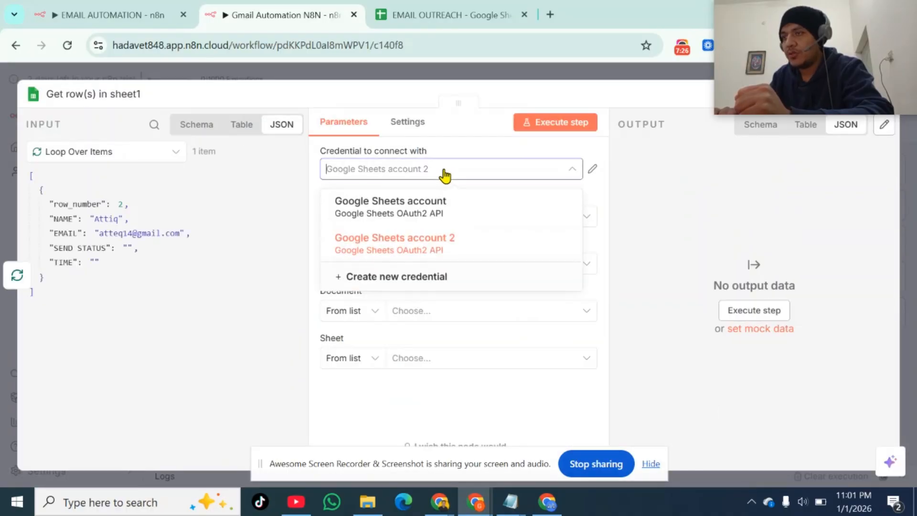
pyautogui.click(411, 205)
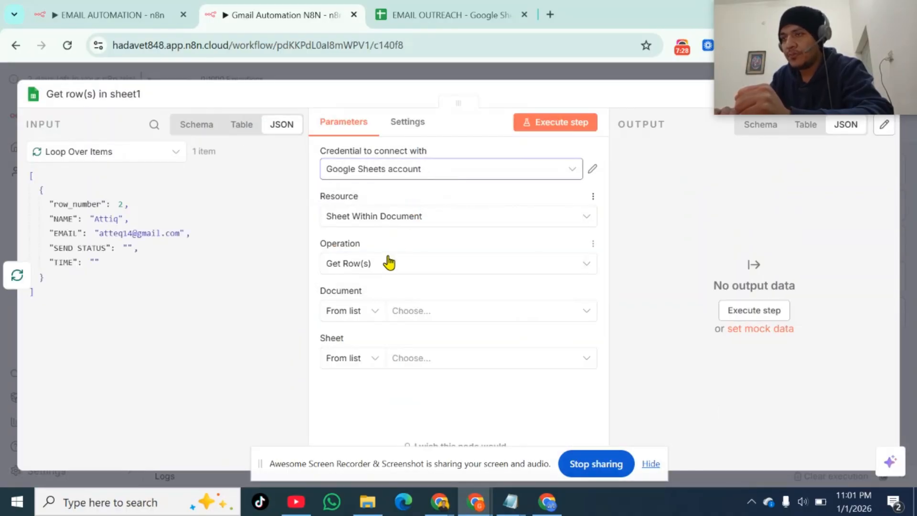
pyautogui.click(412, 313)
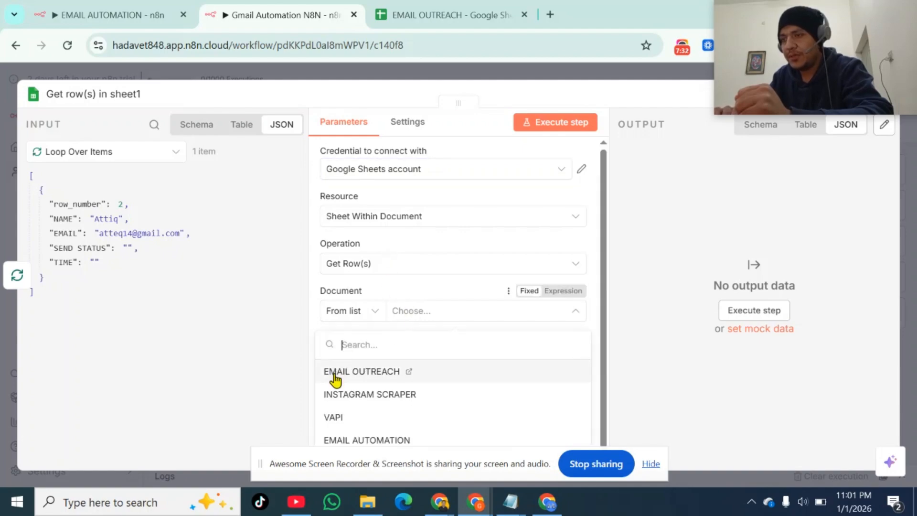
pyautogui.click(336, 372)
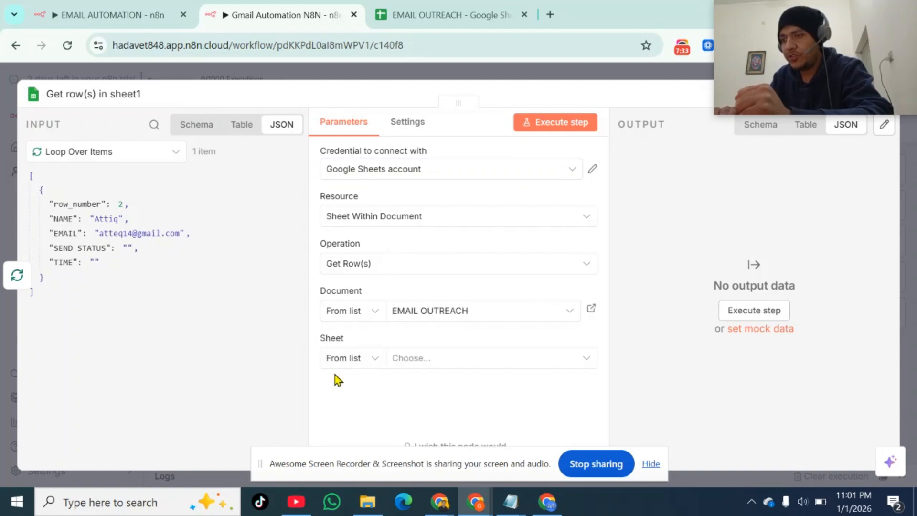
pyautogui.click(416, 365)
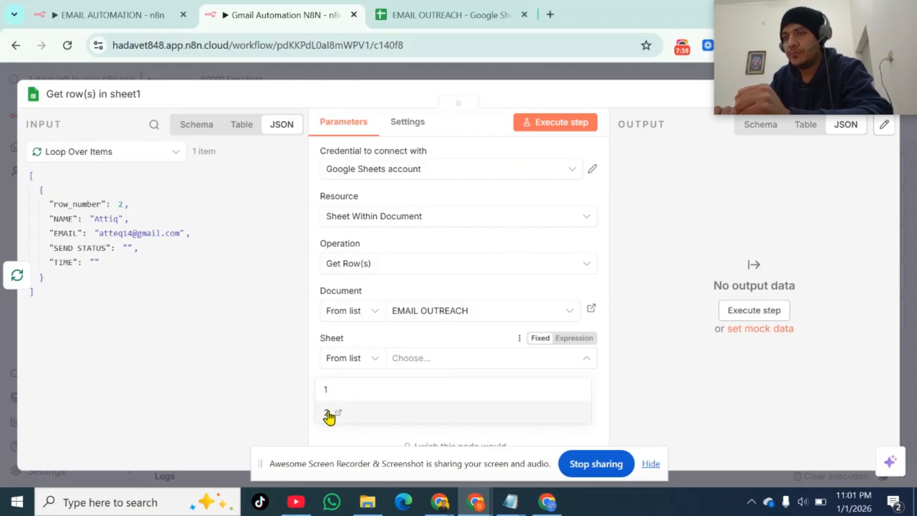
pyautogui.click(331, 412)
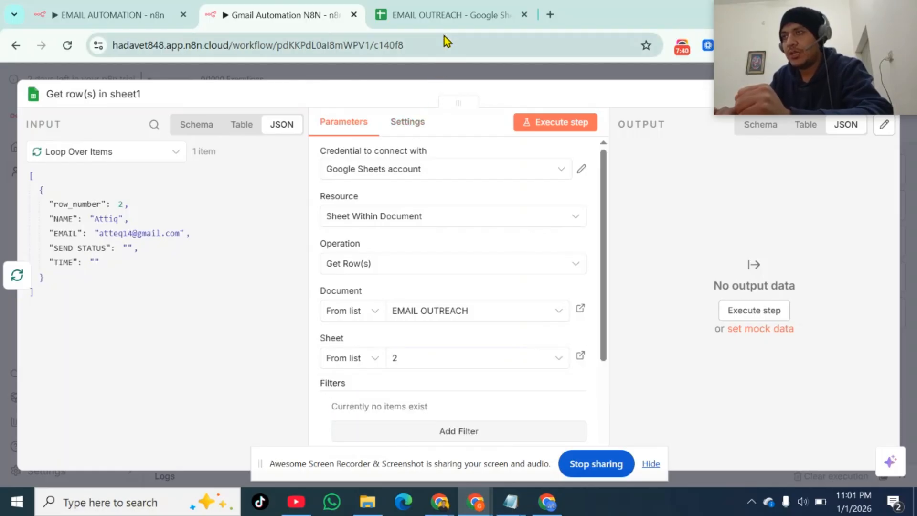
# Check the templates on sheet 2 of the spreadsheet, then execute the Get row(s) in sheet1 node and inspect its output
pyautogui.click(438, 6)
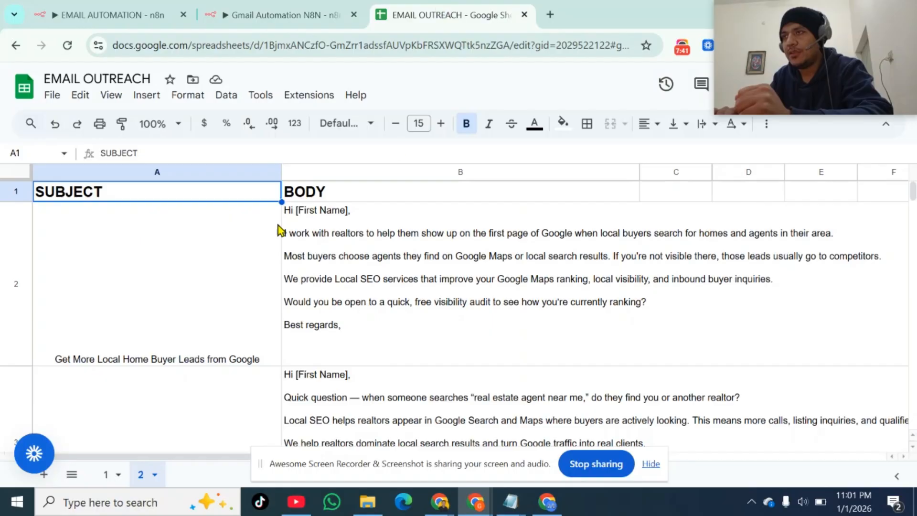
pyautogui.scroll(-3, 242, 301)
pyautogui.scroll(3, 242, 301)
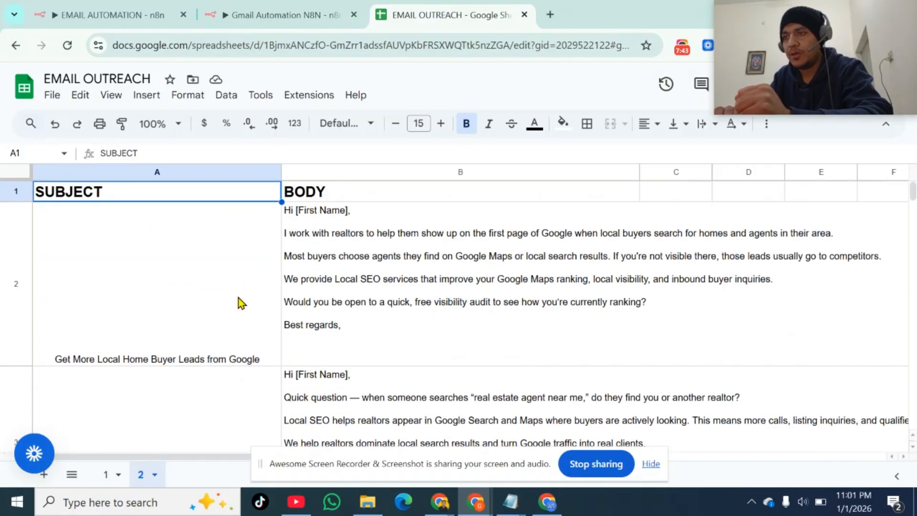
pyautogui.click(317, 7)
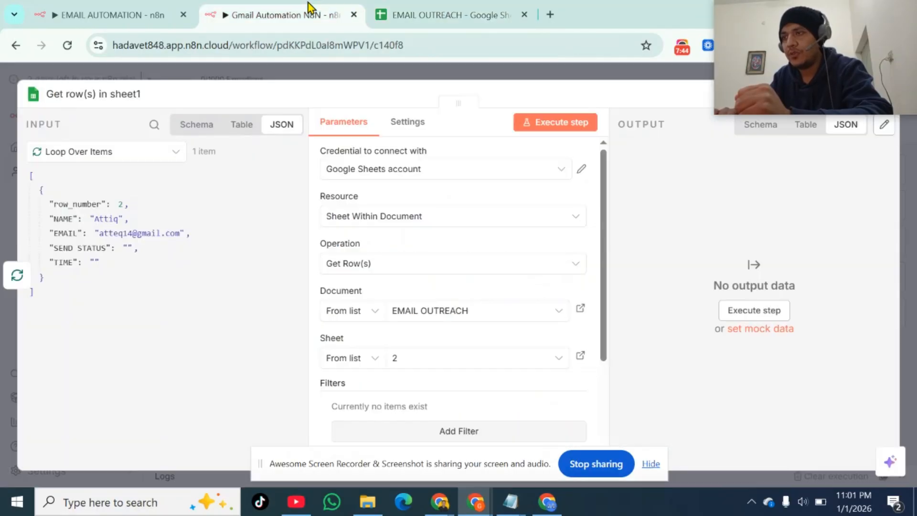
pyautogui.click(557, 124)
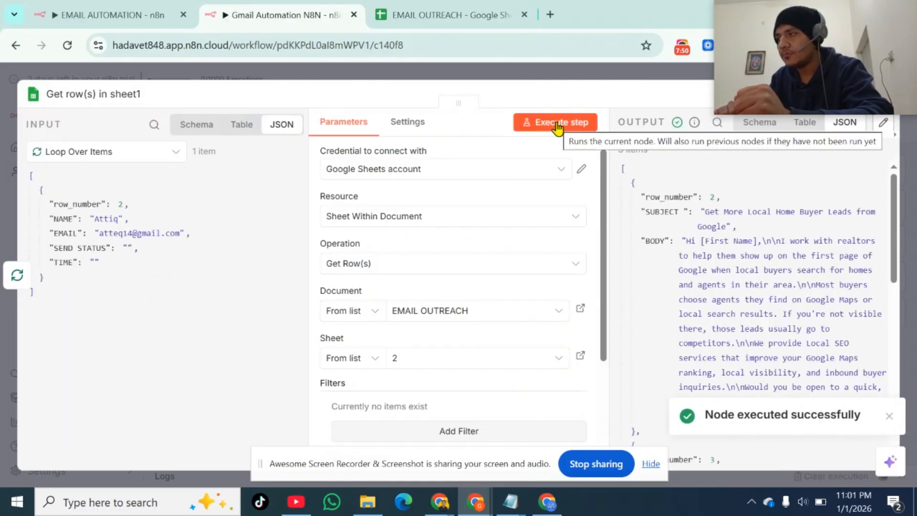
pyautogui.scroll(-5, 803, 329)
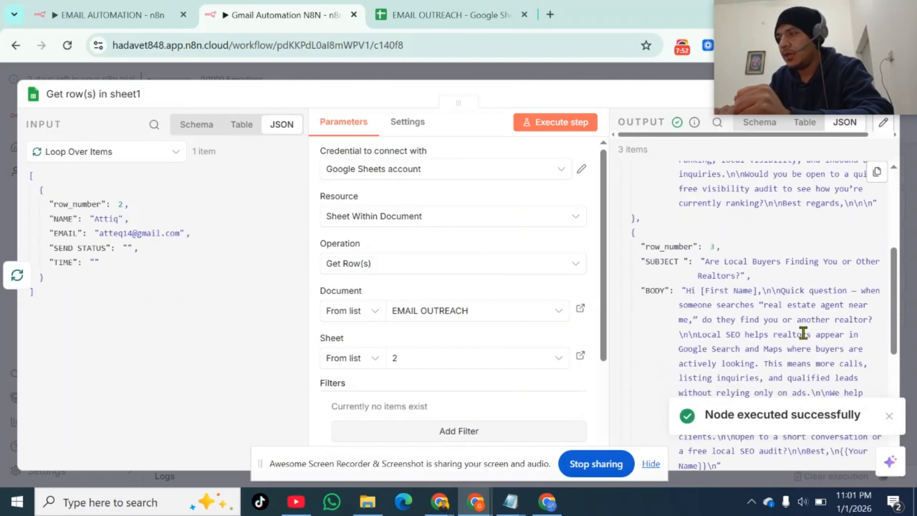
pyautogui.scroll(-5, 803, 333)
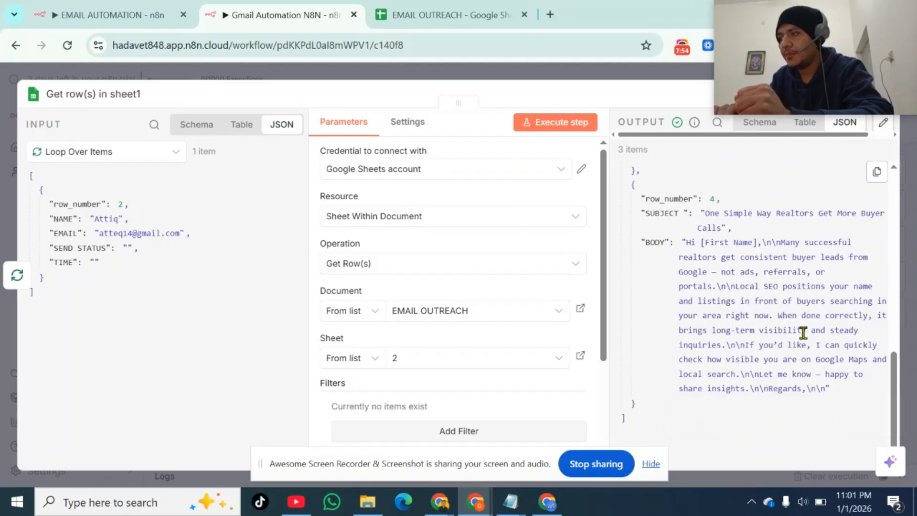
pyautogui.click(647, 79)
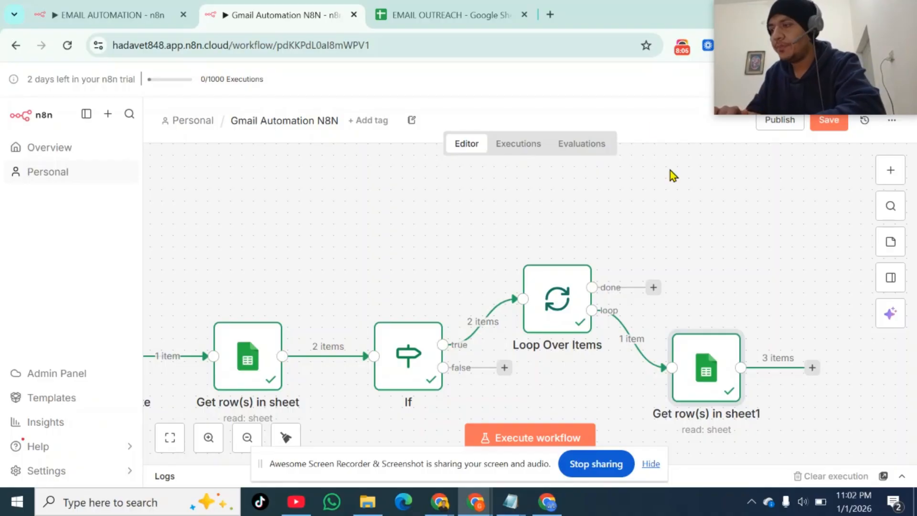
# Move the Get row(s) in sheet1 node above Loop Over Items and add a Code in JavaScript node after it
pyautogui.moveTo(696, 366)
pyautogui.moveTo(696, 367); pyautogui.dragTo(631, 248)
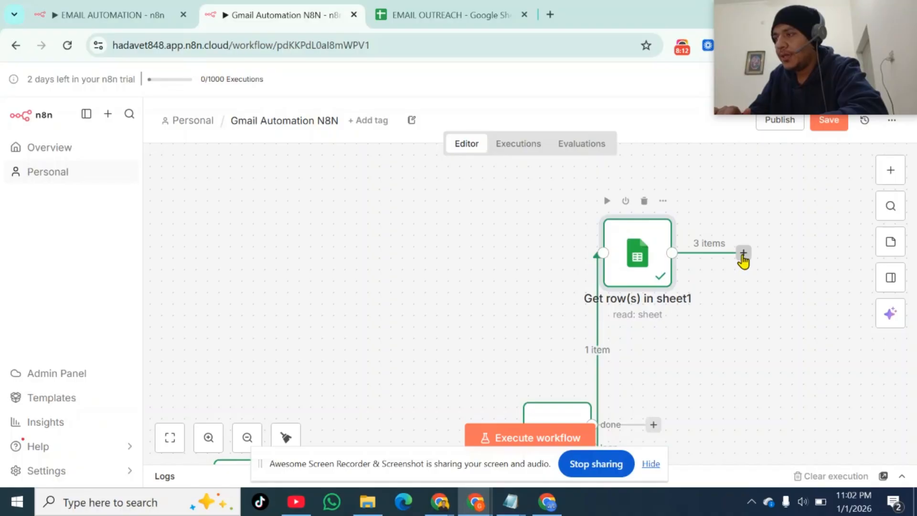
pyautogui.click(744, 254)
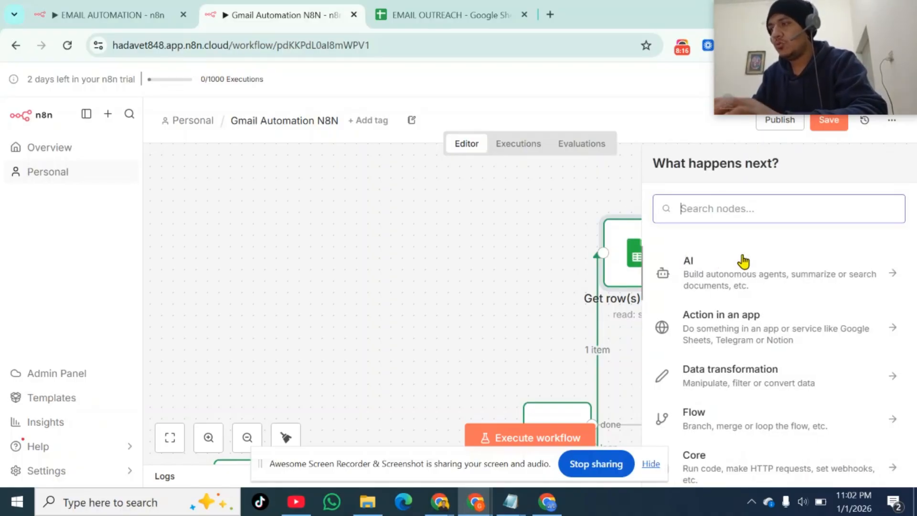
pyautogui.write('CODE')
pyautogui.click(712, 266)
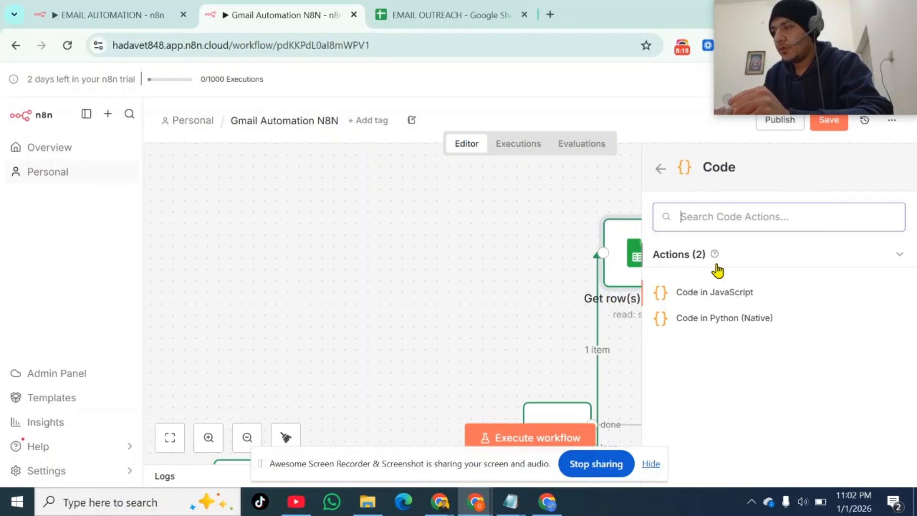
pyautogui.click(700, 299)
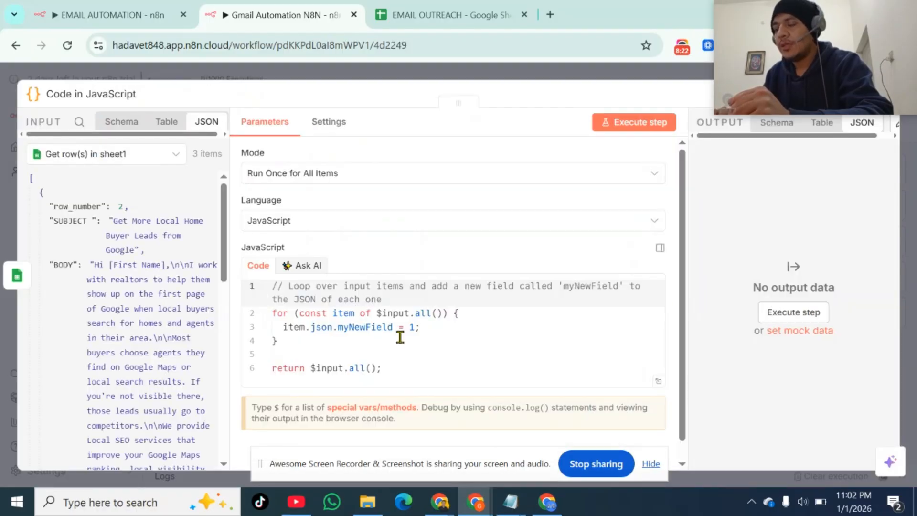
# Delete the default code in the Code in JavaScript node and look through the three email templates in the EMAIL OUTREACH spreadsheet
pyautogui.moveTo(395, 371); pyautogui.dragTo(241, 277)
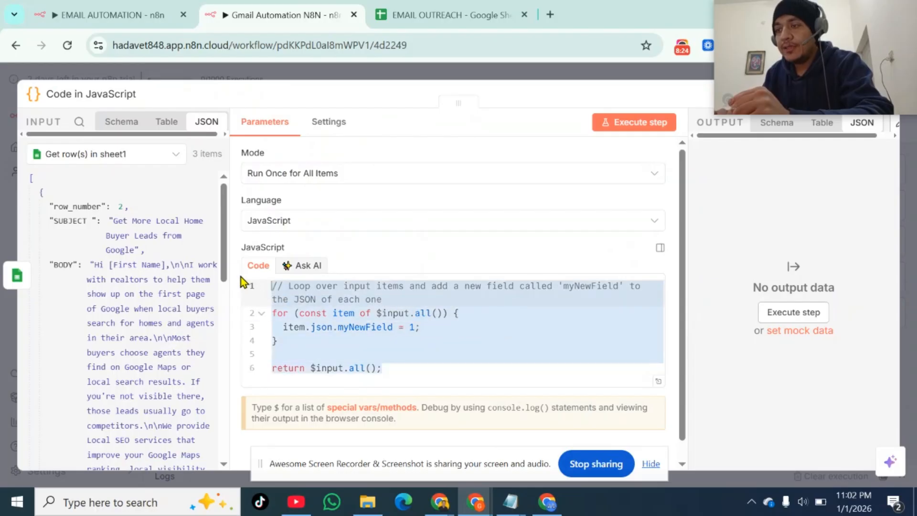
pyautogui.press('BackSpace')
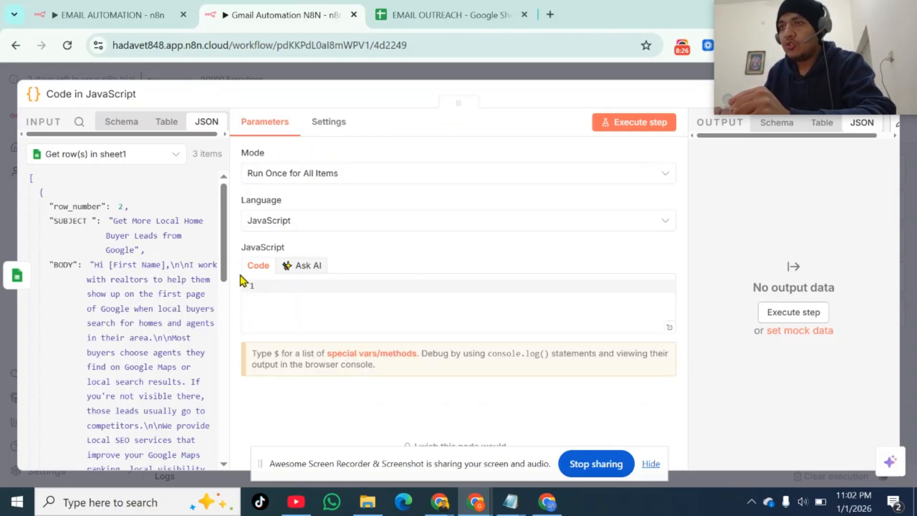
pyautogui.click(451, 10)
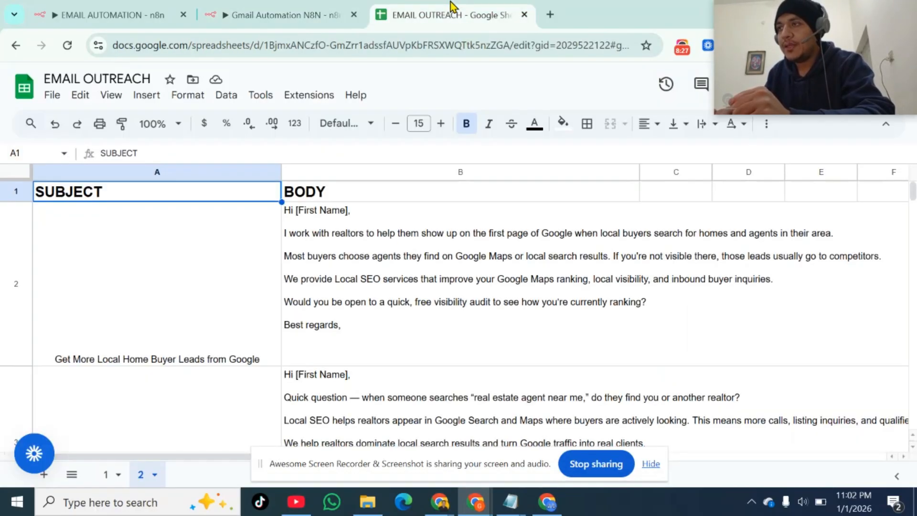
pyautogui.scroll(-5, 390, 283)
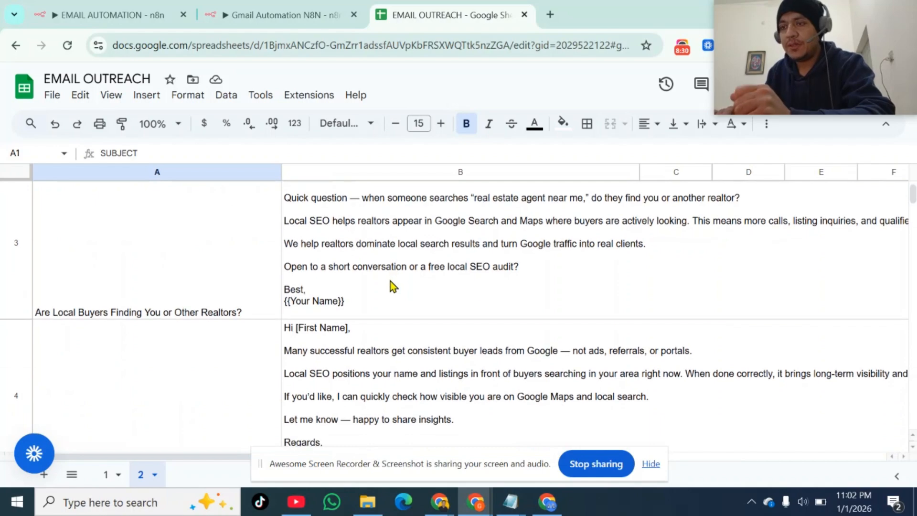
pyautogui.scroll(-2, 390, 282)
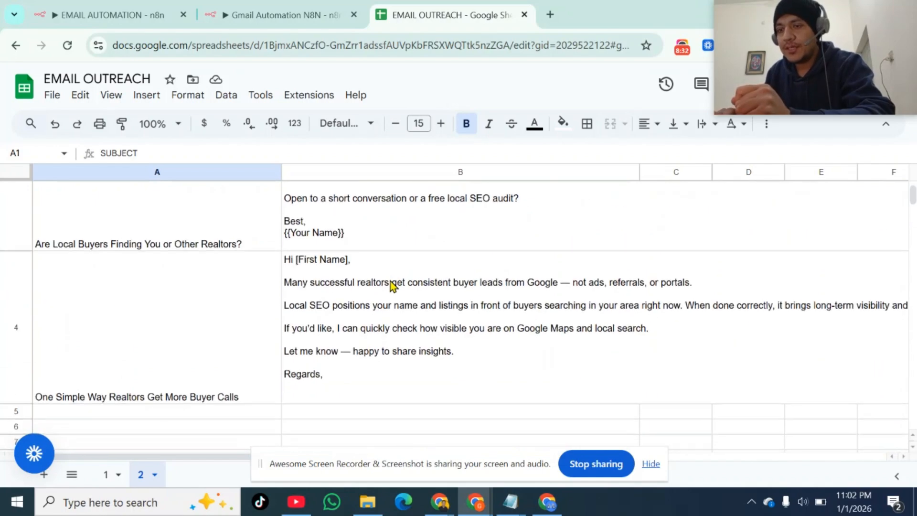
pyautogui.scroll(5, 391, 284)
pyautogui.scroll(2, 392, 286)
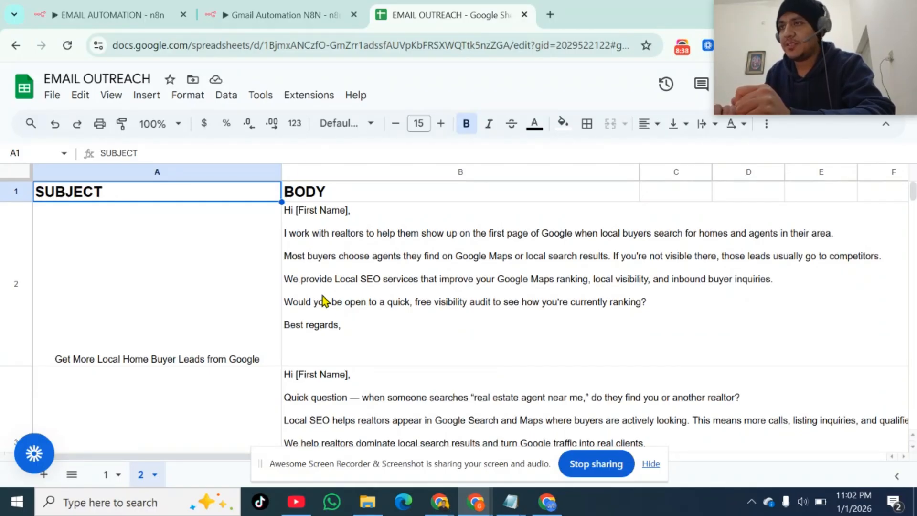
pyautogui.click(291, 8)
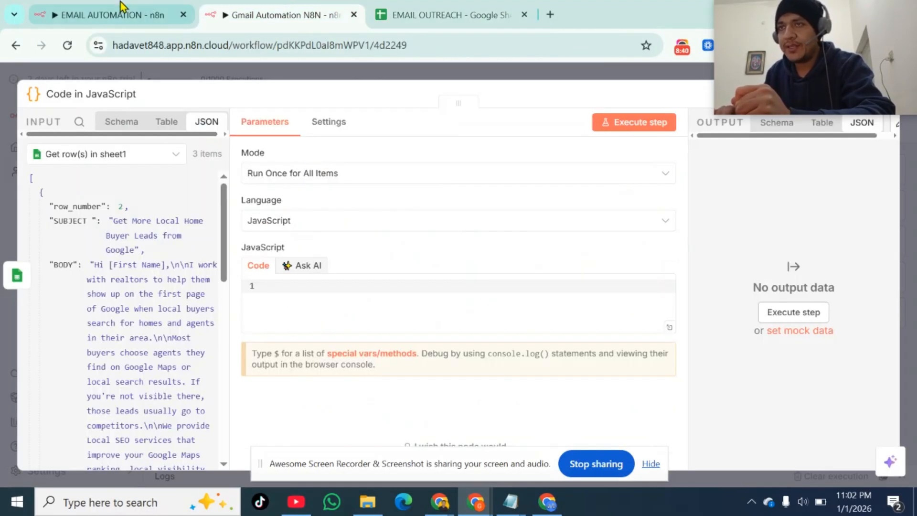
# Copy the full random-template script from the EMAIL AUTOMATION workflow's Code in JavaScript node into the empty code node of Gmail Automation N8N
pyautogui.click(98, 10)
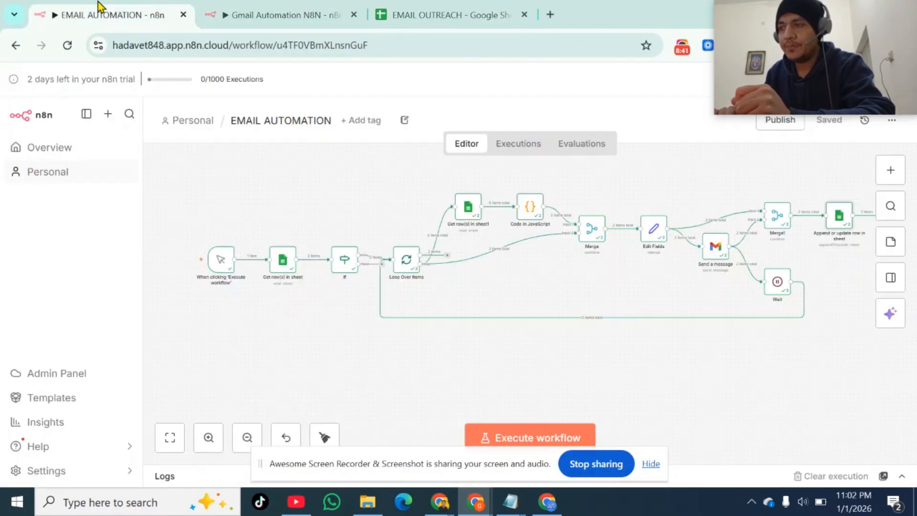
pyautogui.doubleClick(531, 209)
pyautogui.click(514, 388)
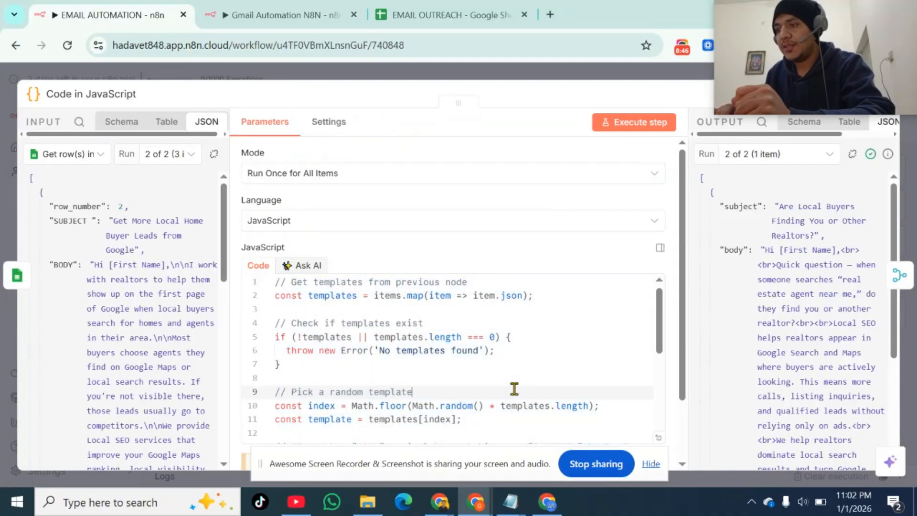
pyautogui.scroll(-4, 445, 415)
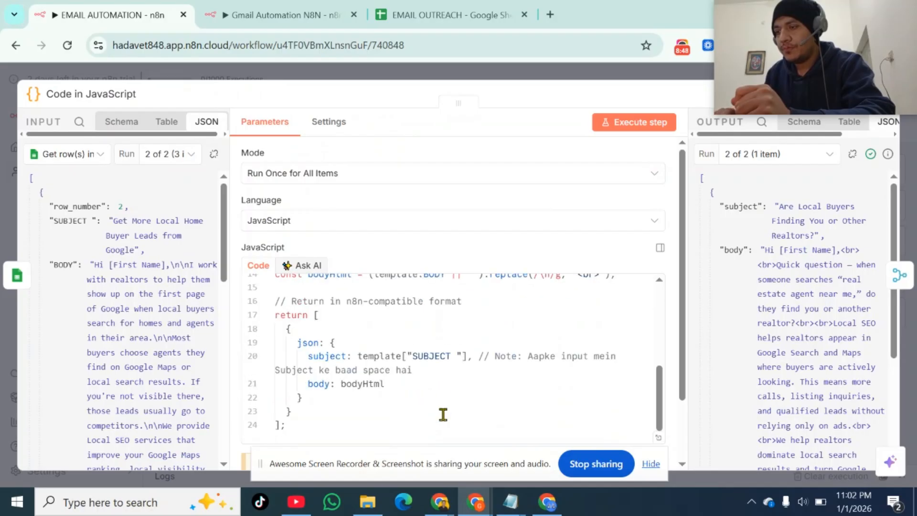
pyautogui.moveTo(297, 425); pyautogui.dragTo(244, 235)
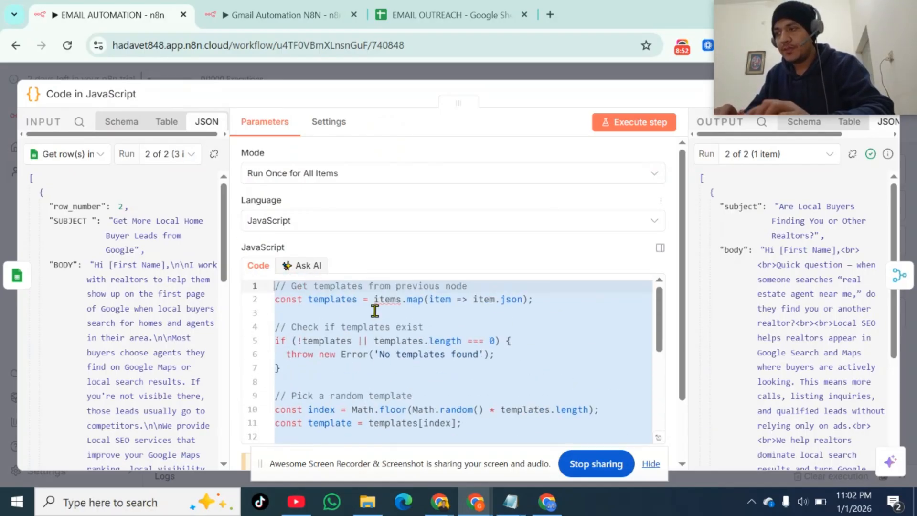
pyautogui.click(287, 10)
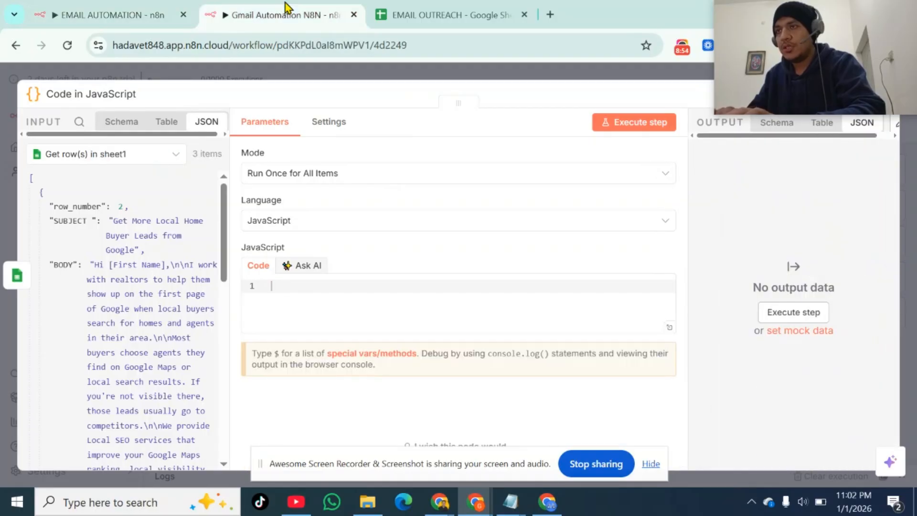
pyautogui.click(328, 308)
pyautogui.hotkey('ctrl', 'v')
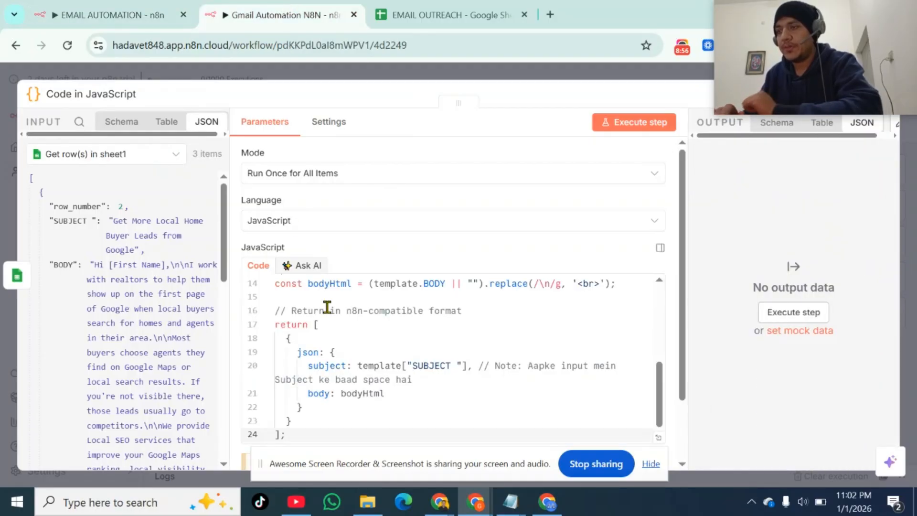
# Execute the Code in JavaScript node and compare its subject and body output with the input templates and the EMAIL OUTREACH spreadsheet
pyautogui.click(623, 129)
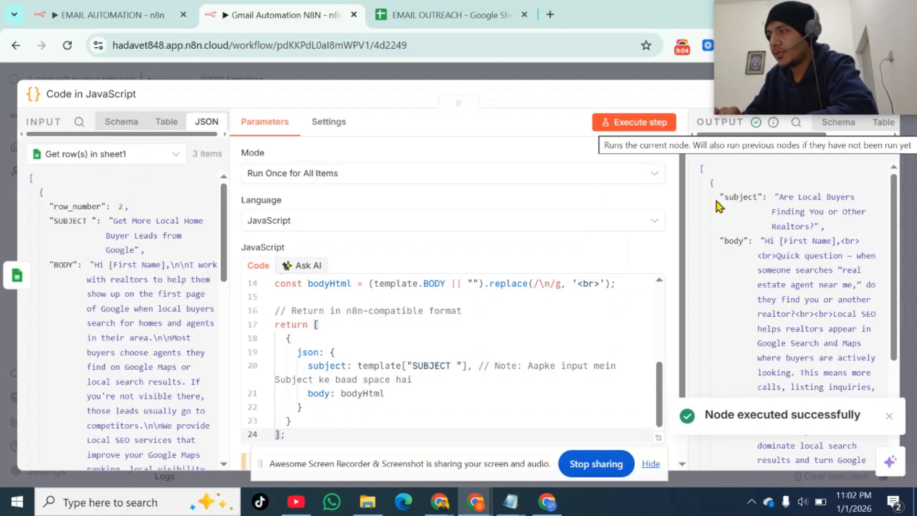
pyautogui.scroll(-1, 818, 310)
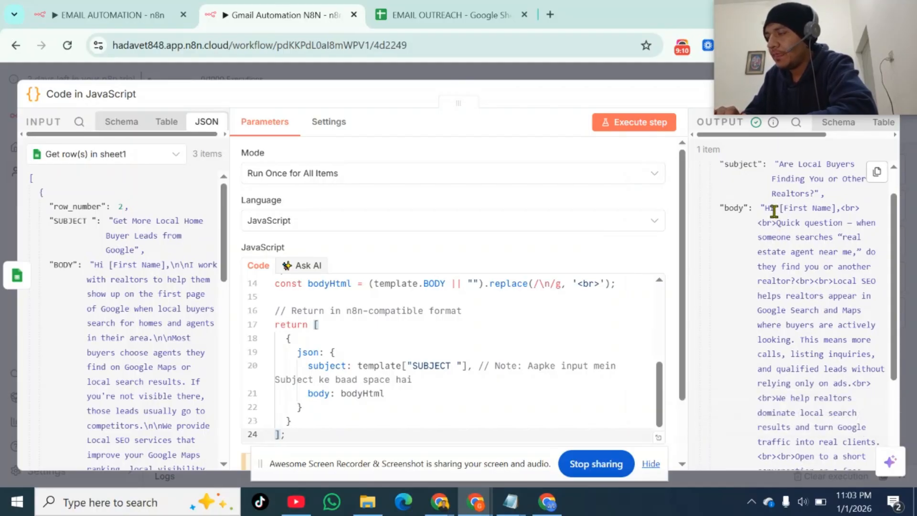
pyautogui.scroll(-4, 768, 211)
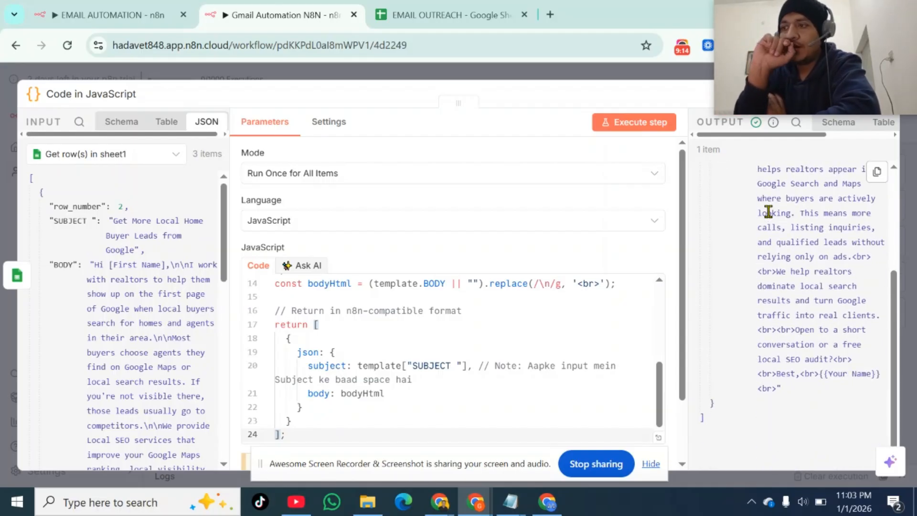
pyautogui.scroll(-4, 179, 367)
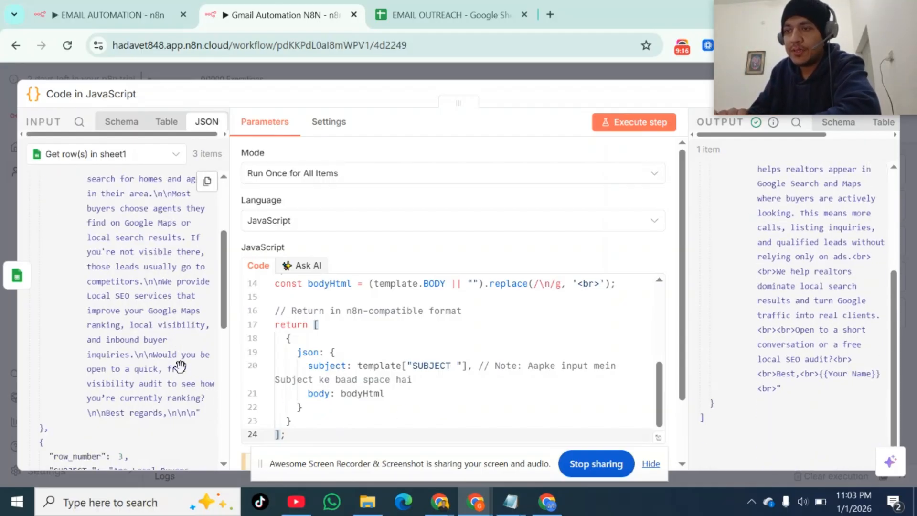
pyautogui.scroll(-5, 179, 367)
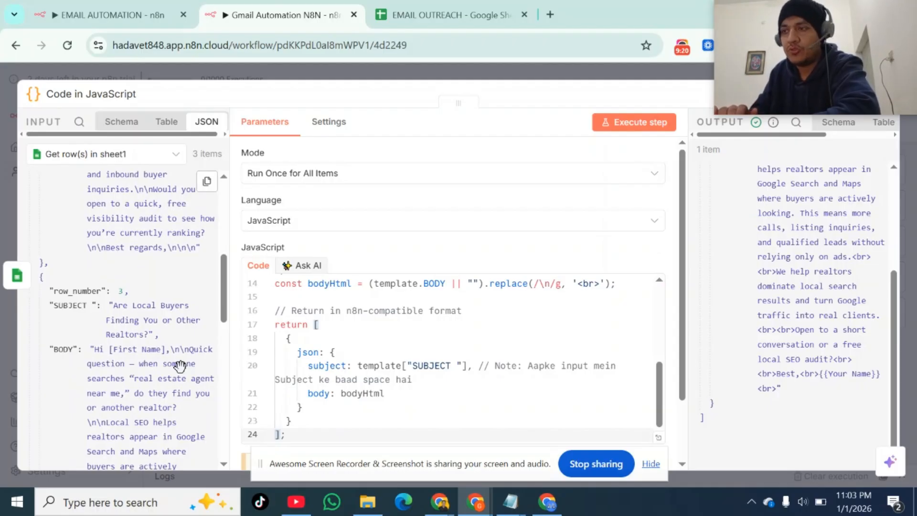
pyautogui.scroll(-5, 180, 367)
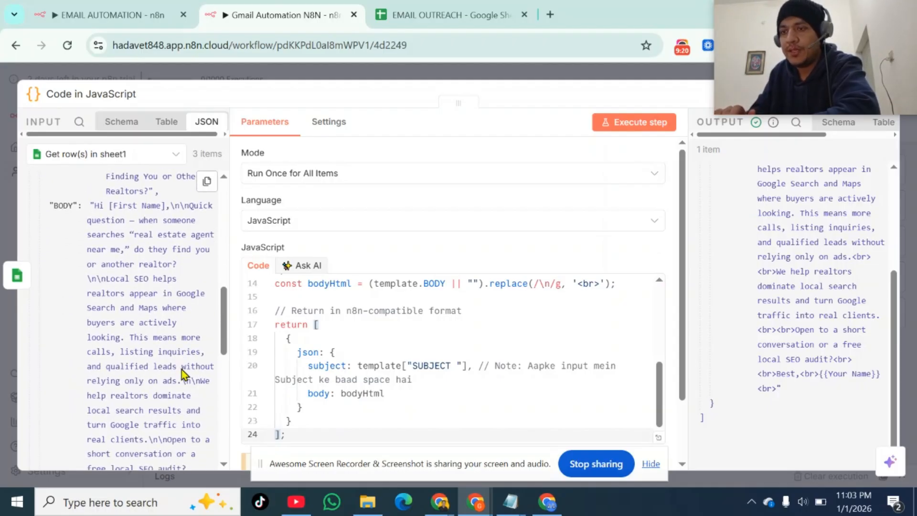
pyautogui.click(427, 17)
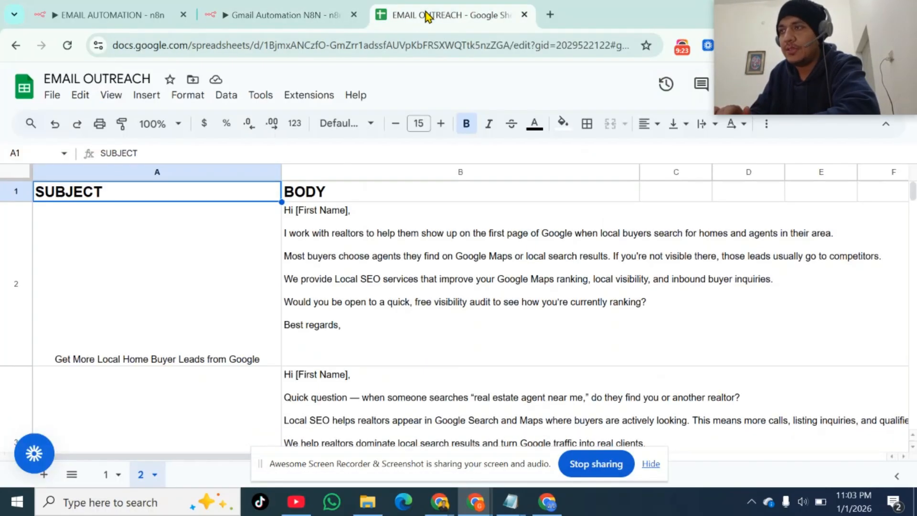
pyautogui.click(287, 15)
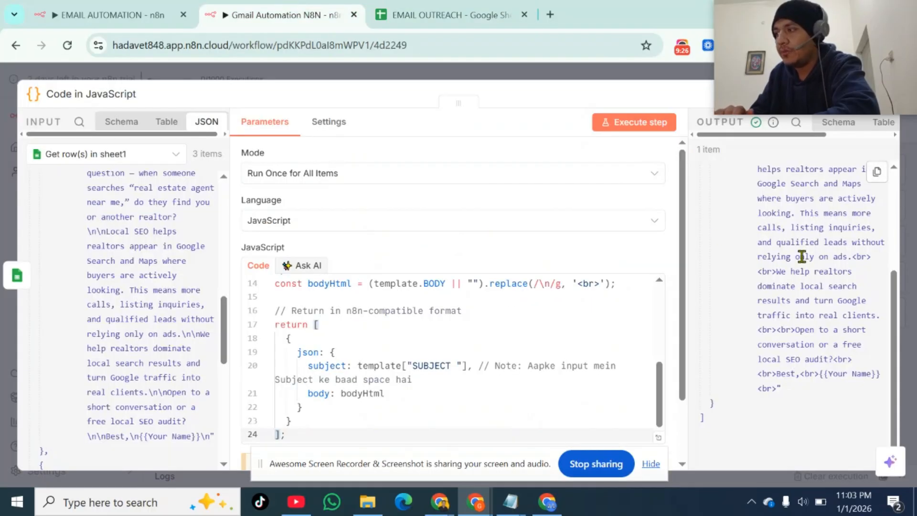
pyautogui.click(646, 71)
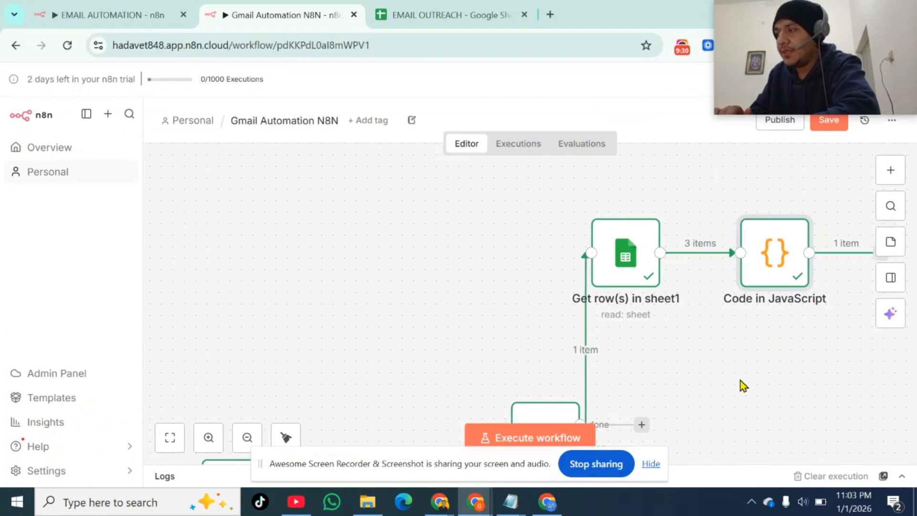
# Switch to the Notepad outline and insert "MESSAGE =" before "SUBJECT +BODY" on the second line
pyautogui.scroll(-5, 741, 380)
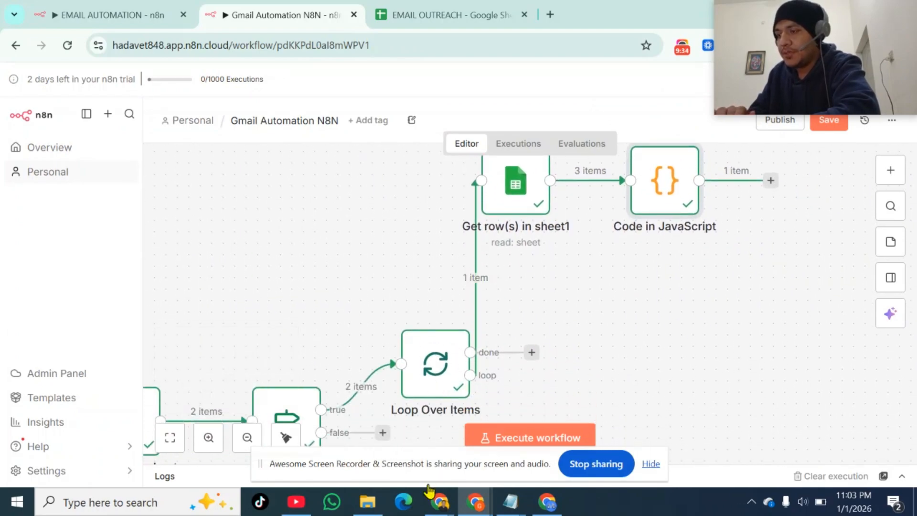
pyautogui.moveTo(502, 505)
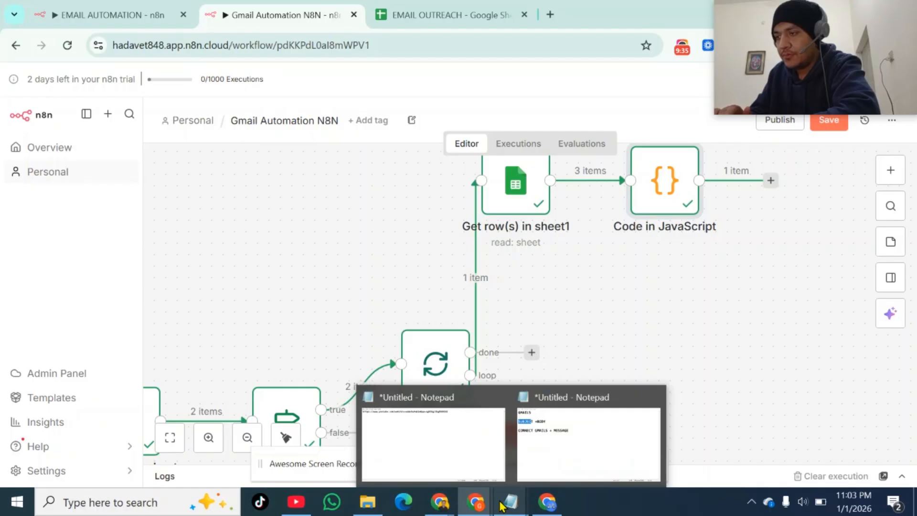
pyautogui.click(558, 448)
pyautogui.moveTo(190, 98); pyautogui.dragTo(6, 101)
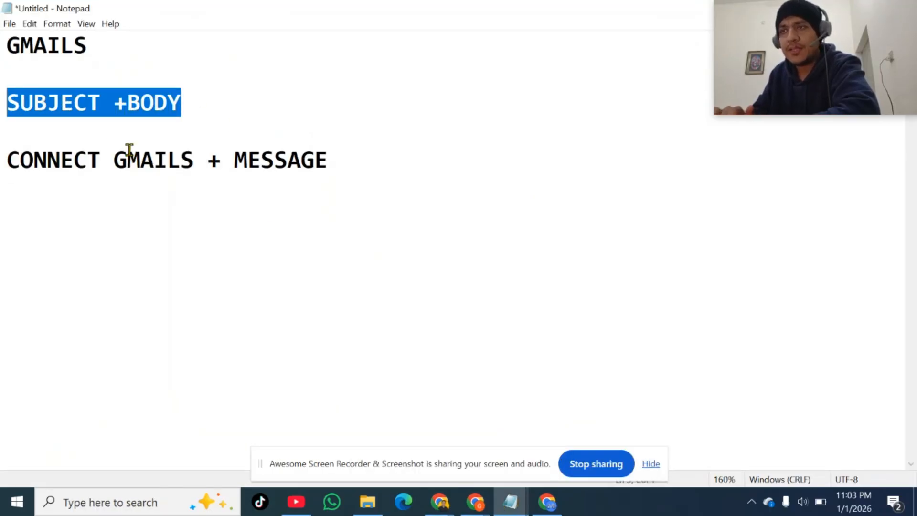
pyautogui.moveTo(115, 158); pyautogui.dragTo(328, 160)
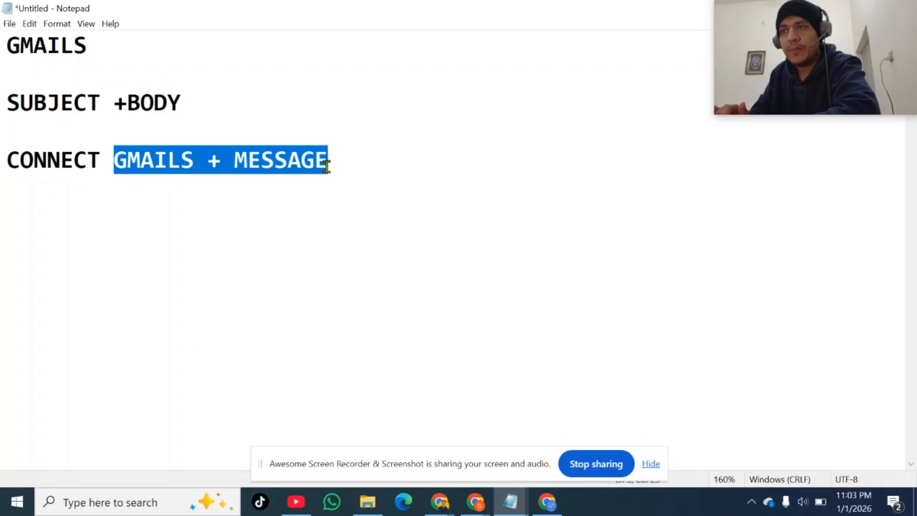
pyautogui.click(5, 101)
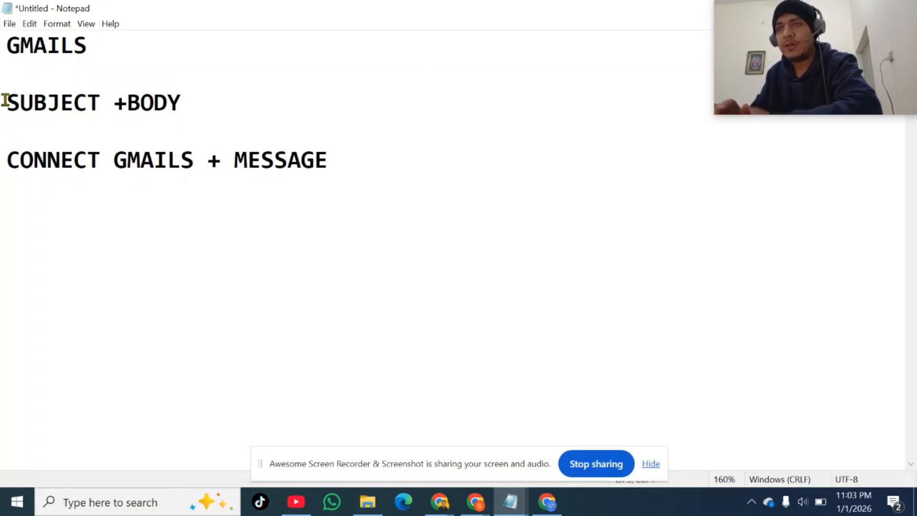
pyautogui.write('M')
pyautogui.write('ESSAGE')
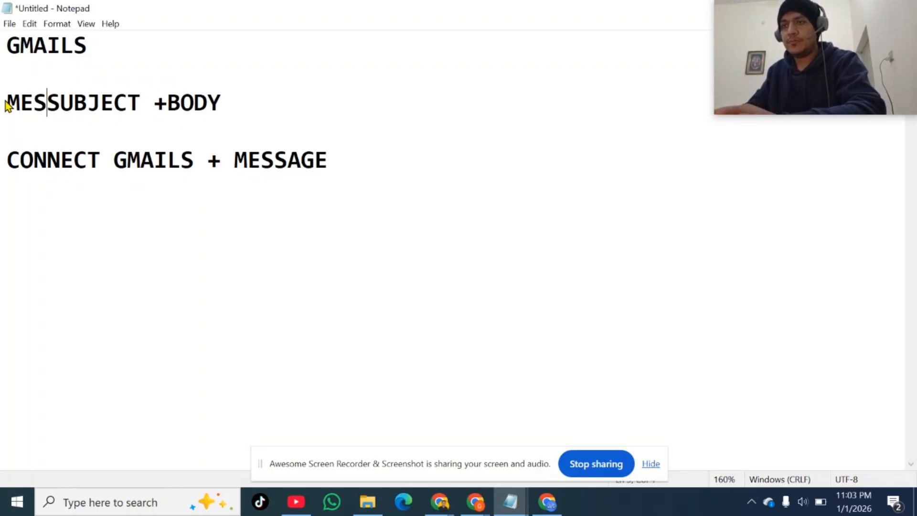
pyautogui.write(' =')
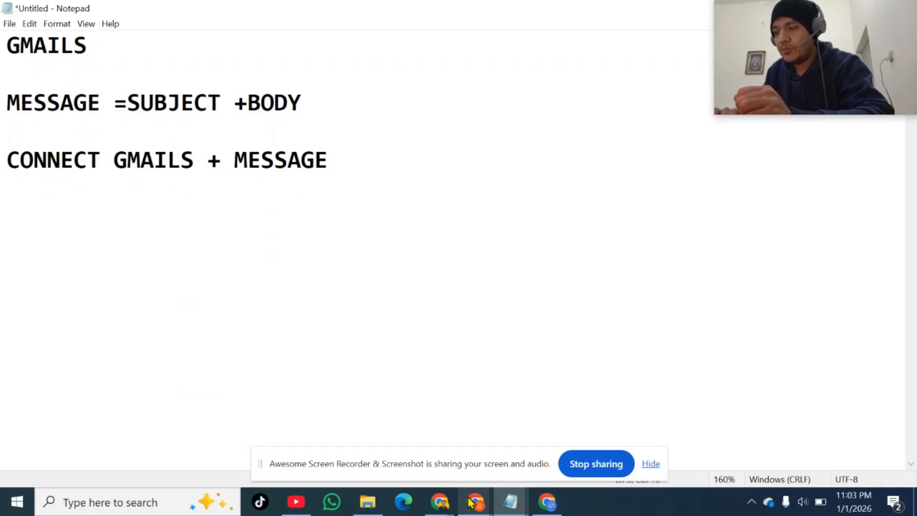
# Return to n8n, add a Merge node after Code in JavaScript and set it to Combine by Position
pyautogui.moveTo(473, 501)
pyautogui.click(539, 431)
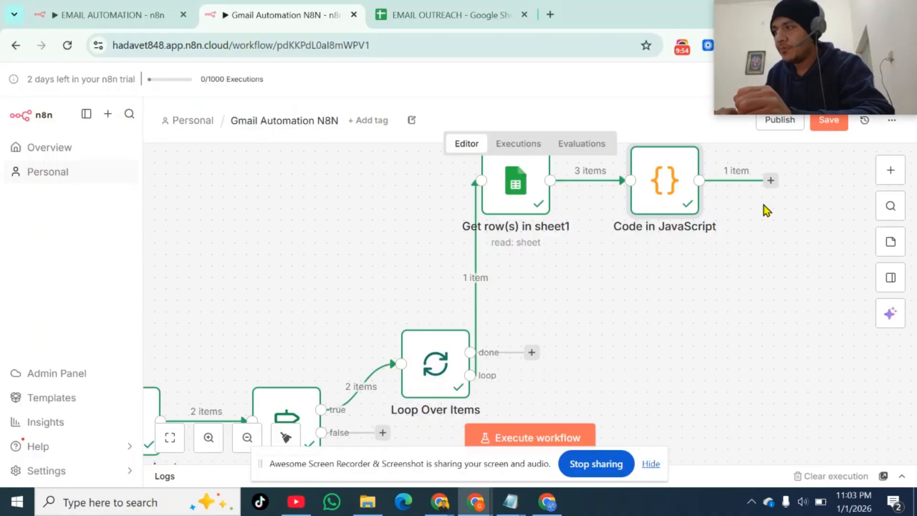
pyautogui.click(770, 181)
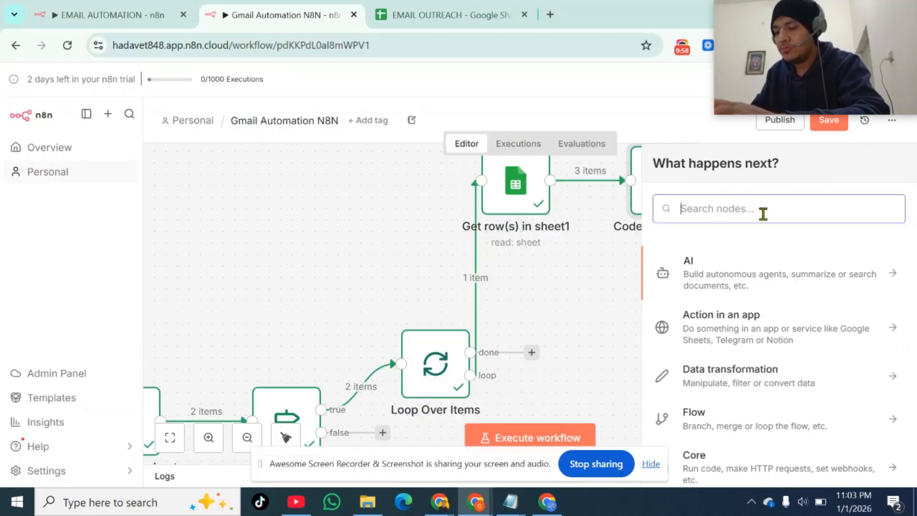
pyautogui.write('MERG')
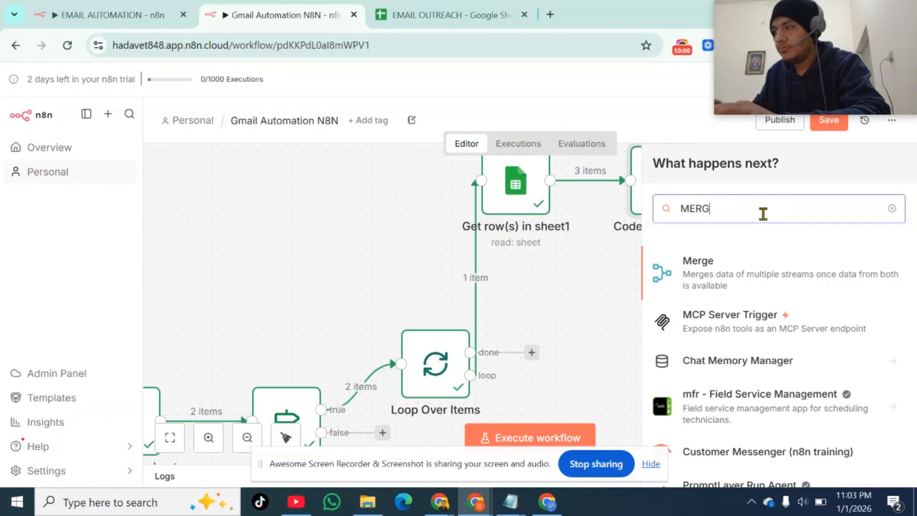
pyautogui.click(682, 274)
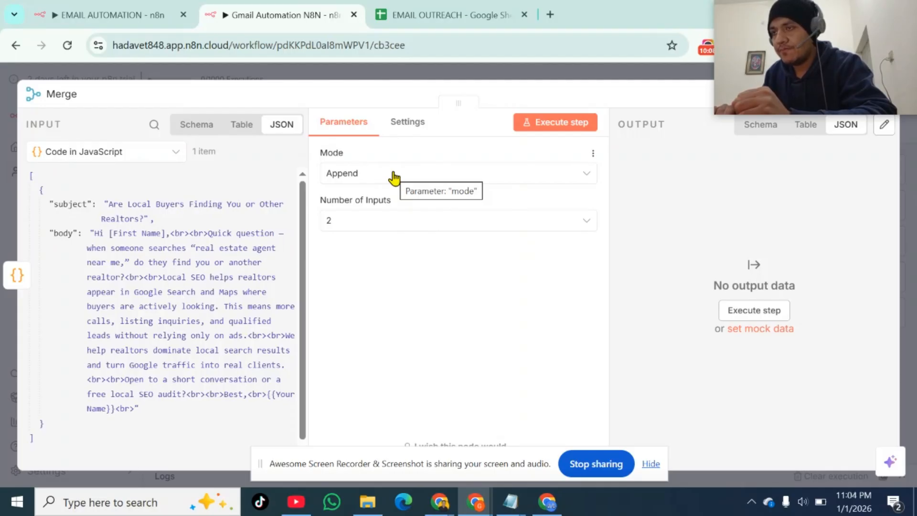
pyautogui.click(394, 178)
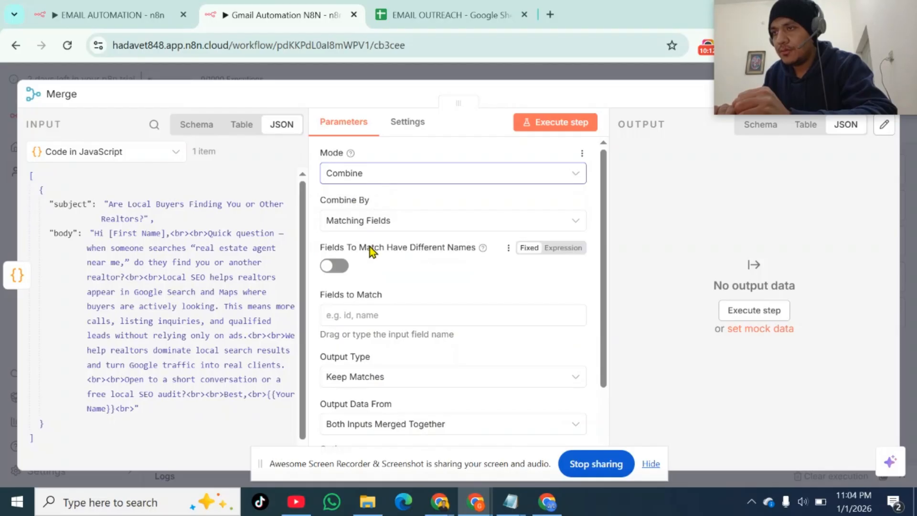
pyautogui.click(376, 225)
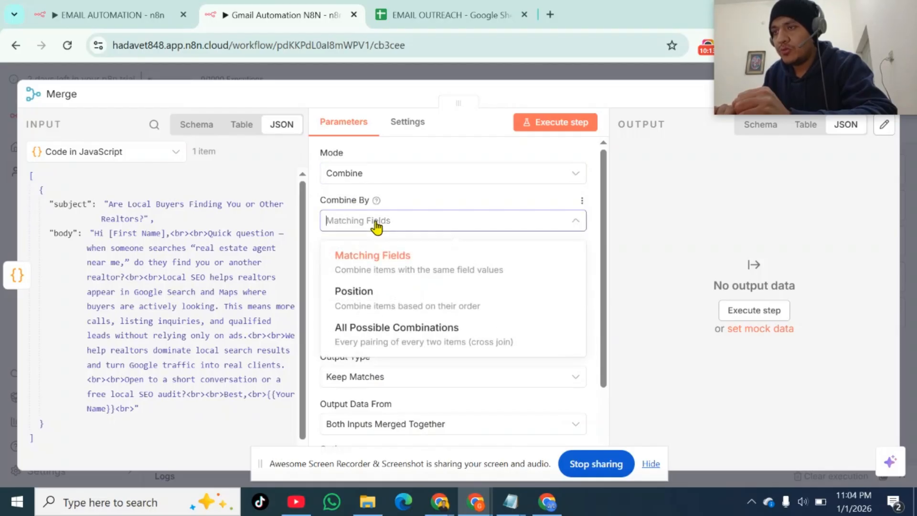
pyautogui.click(373, 290)
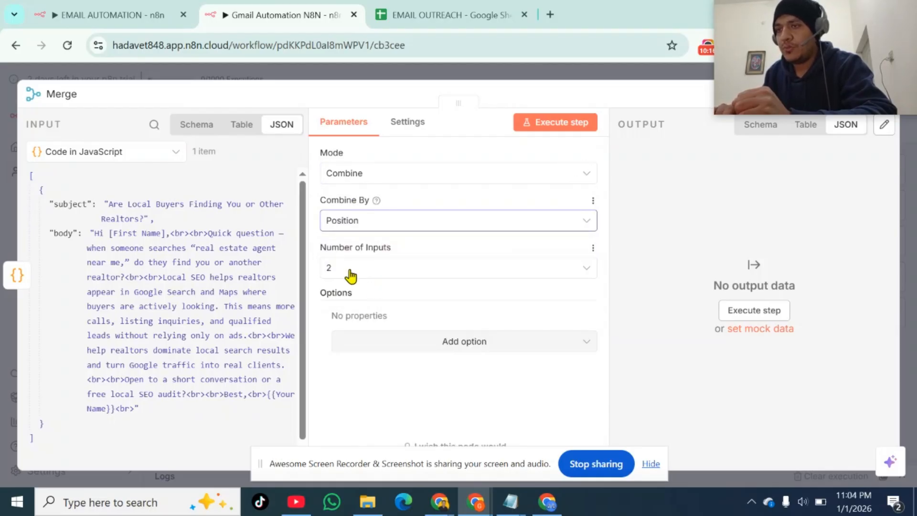
pyautogui.click(517, 73)
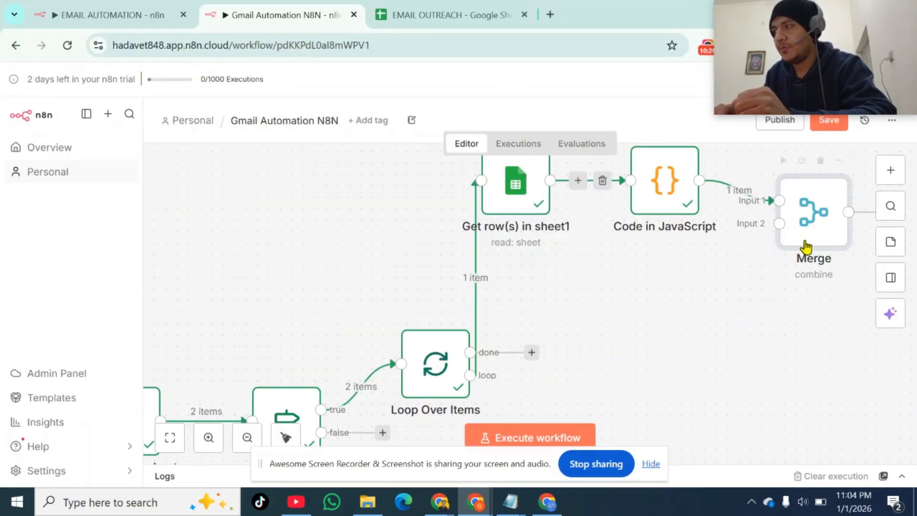
# Connect the loop output of Loop Over Items to Input 2 of Merge, then execute the Merge node and inspect its output
pyautogui.moveTo(806, 247); pyautogui.dragTo(777, 331)
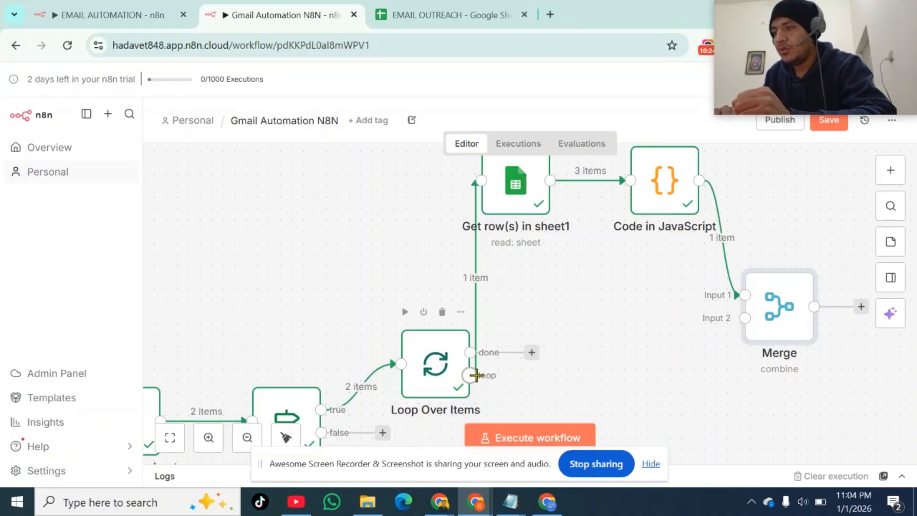
pyautogui.moveTo(470, 373); pyautogui.dragTo(744, 318)
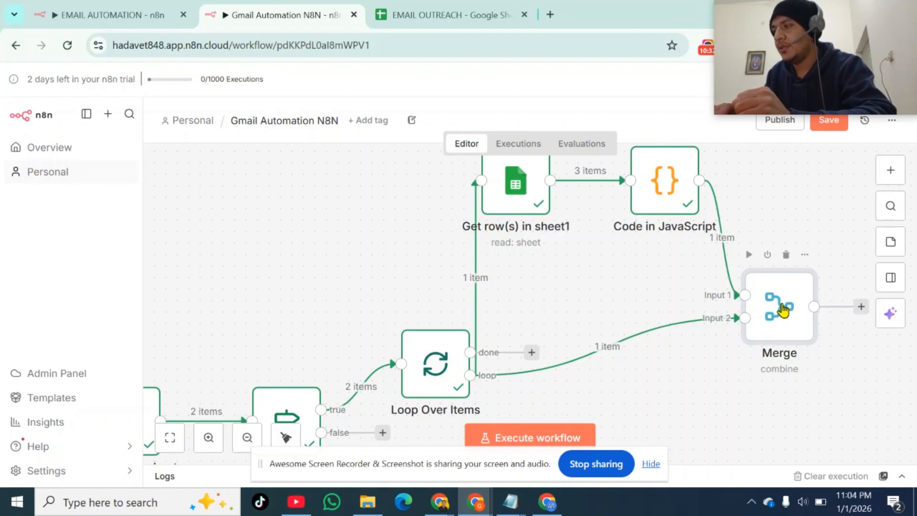
pyautogui.doubleClick(783, 310)
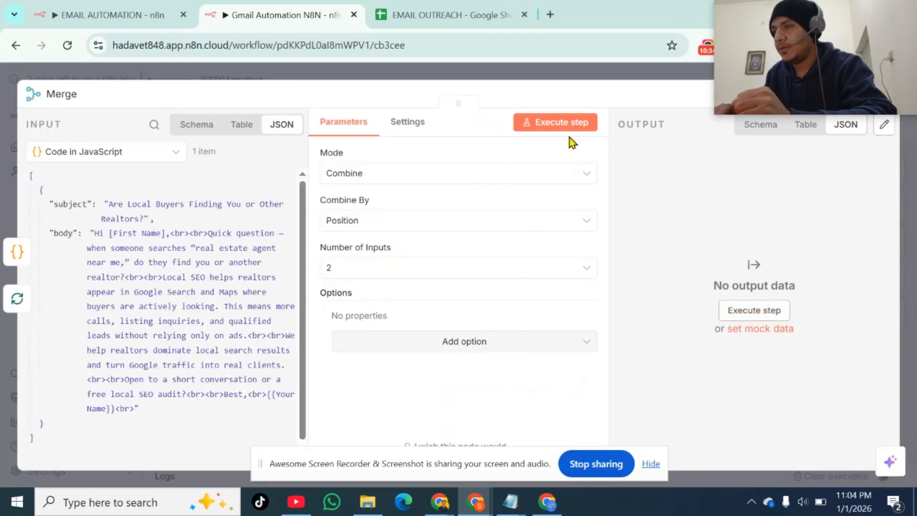
pyautogui.click(551, 125)
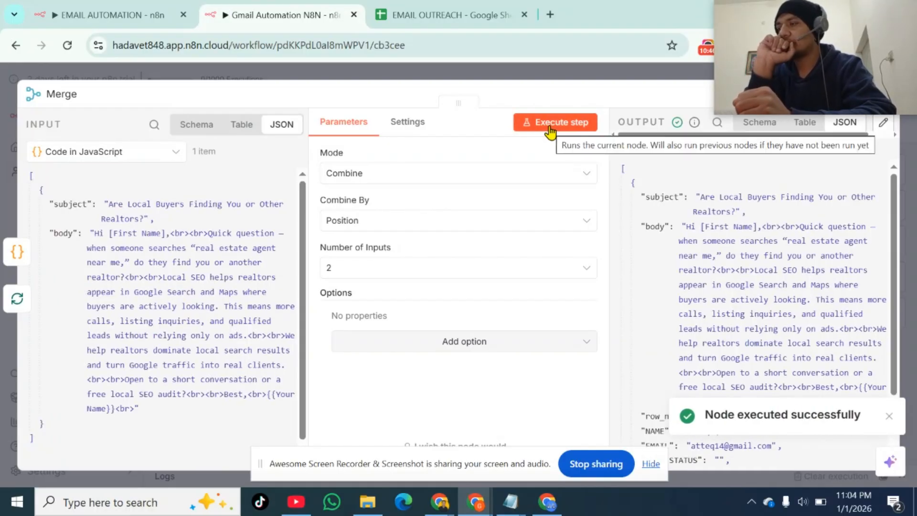
pyautogui.scroll(-3, 698, 316)
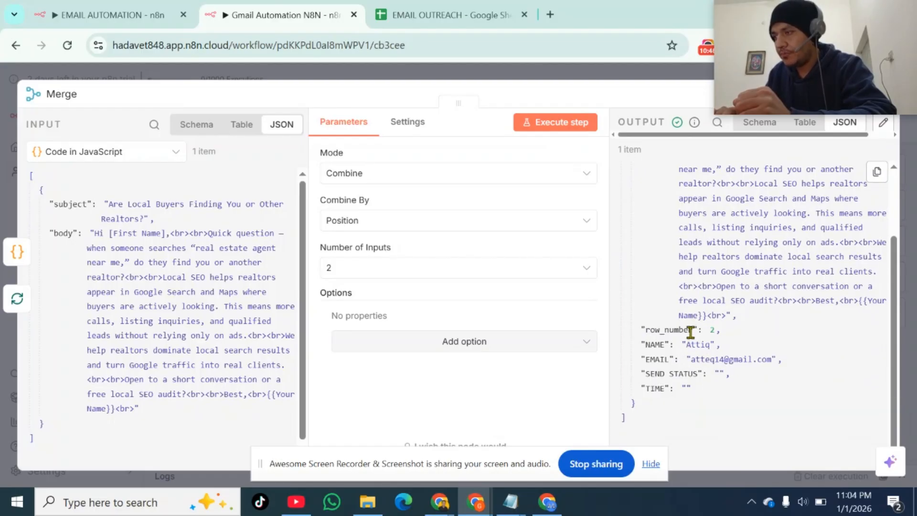
# Review the Merge node's combined subject, body and recipient output, then close the node
pyautogui.scroll(3, 691, 331)
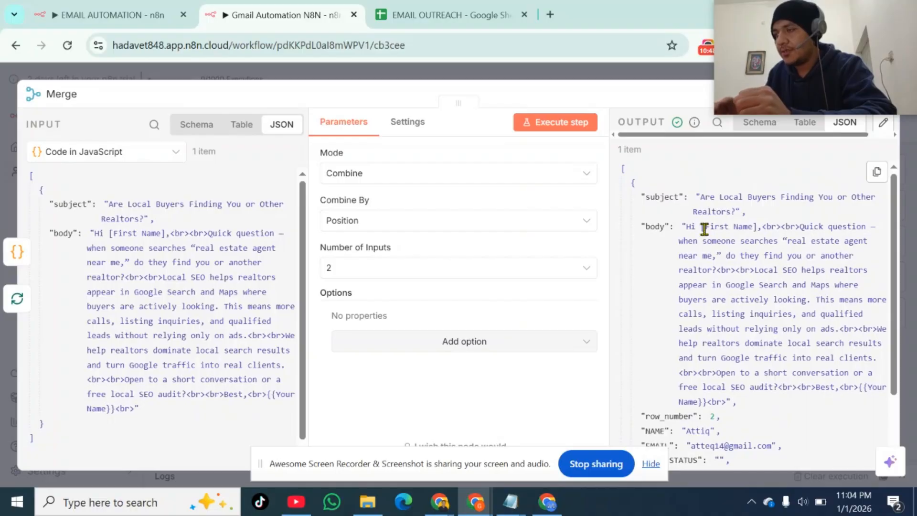
pyautogui.click(652, 73)
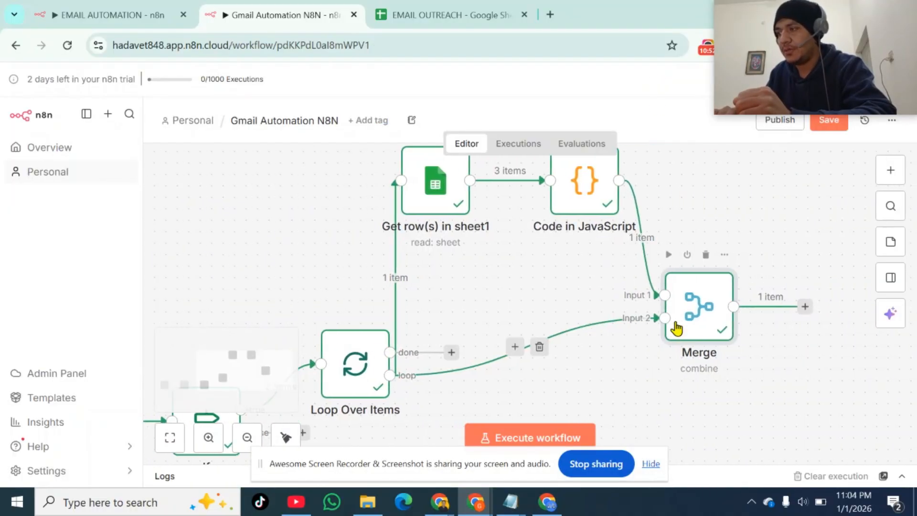
pyautogui.hscroll(5, 677, 329)
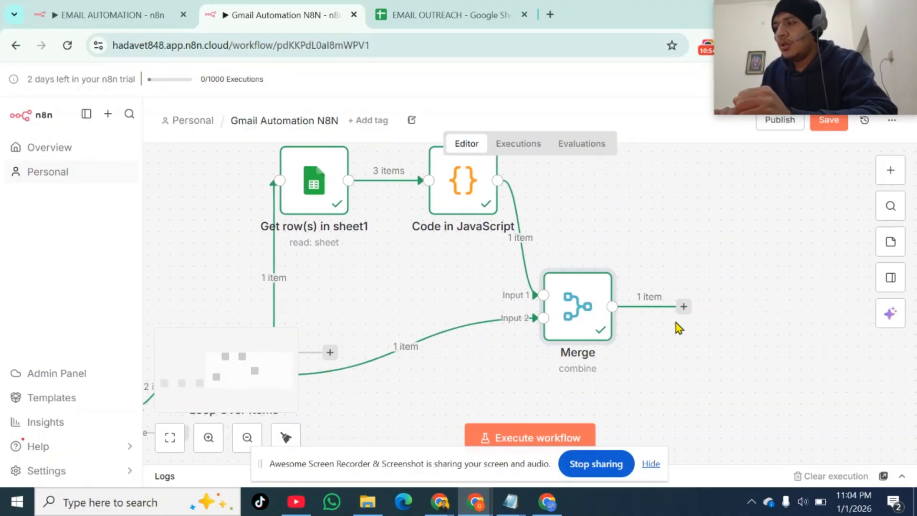
pyautogui.hscroll(2, 676, 324)
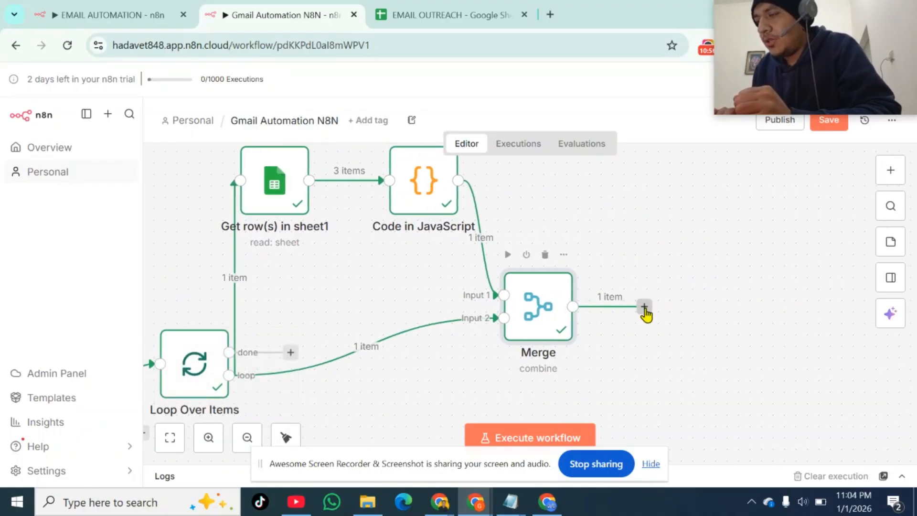
pyautogui.click(645, 306)
pyautogui.click(418, 285)
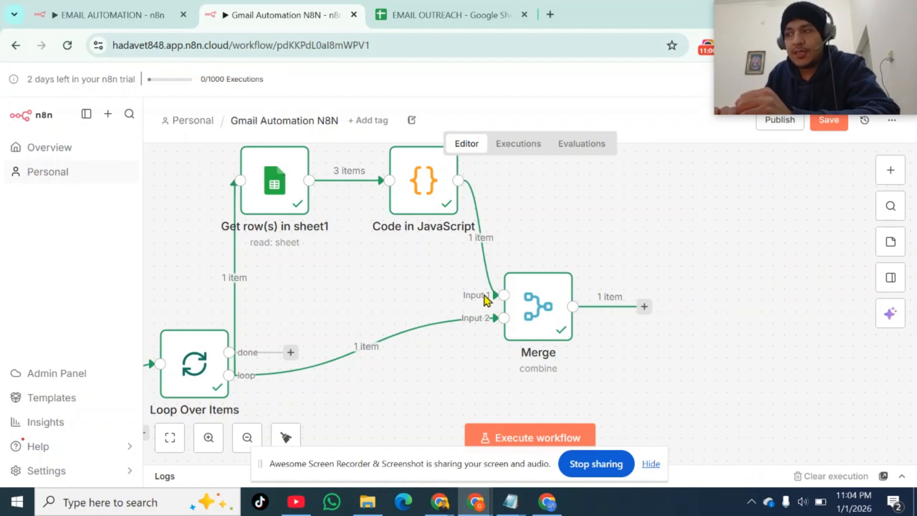
# Switch to the EMAIL OUTREACH spreadsheet and review the recipient names and emails on sheet 1
pyautogui.moveTo(518, 305)
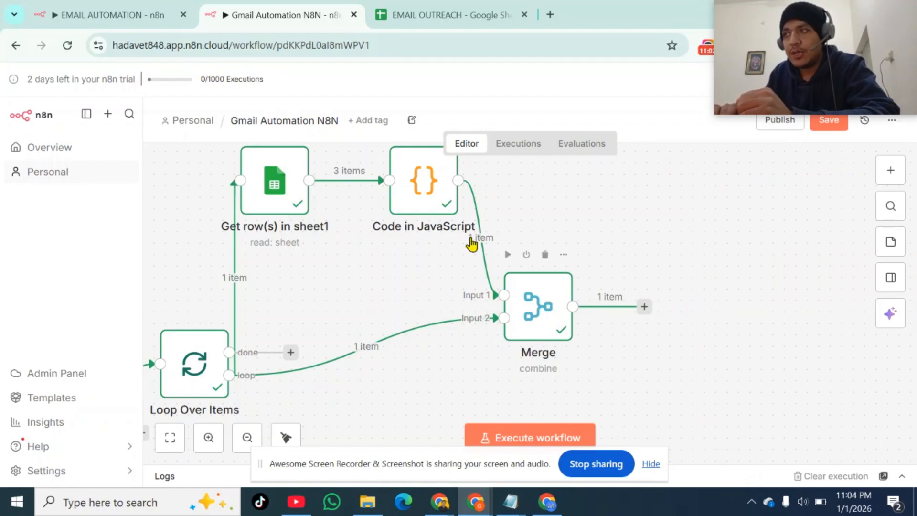
pyautogui.click(499, 19)
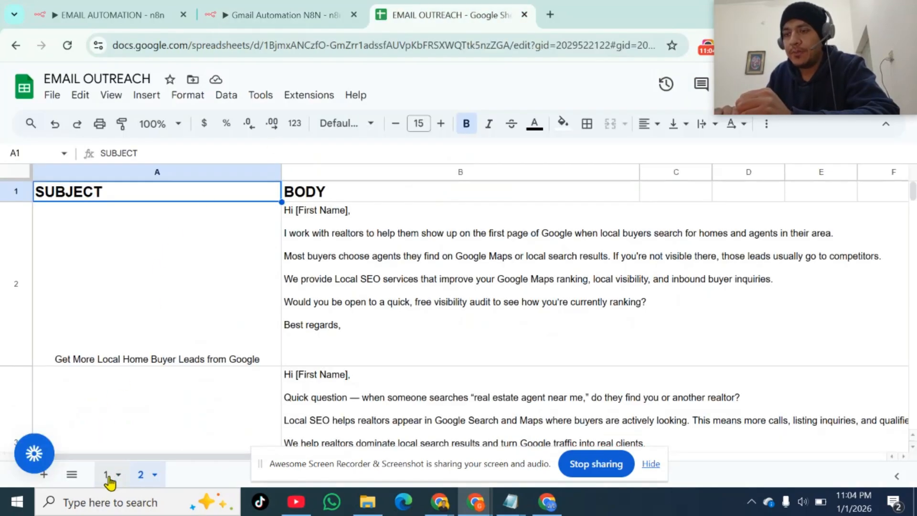
pyautogui.click(107, 477)
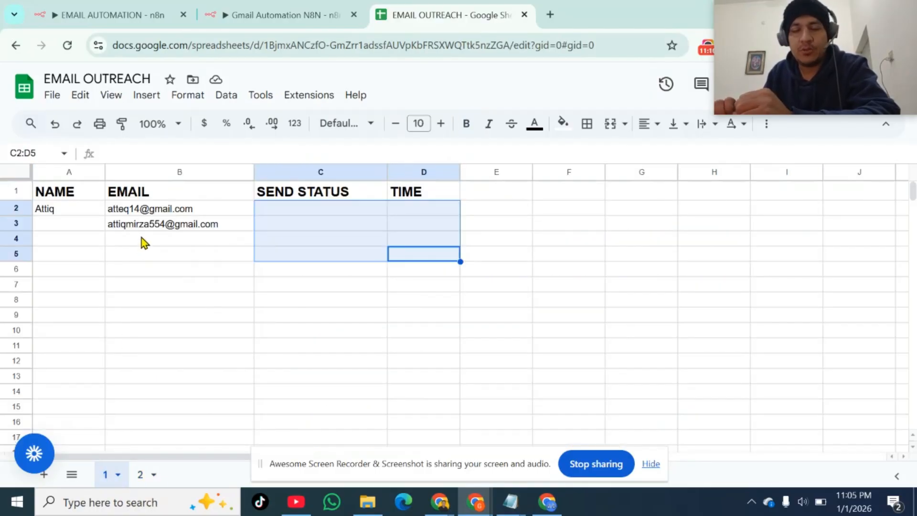
# Return to the Gmail Automation N8N workflow and add an Edit Fields (Set) node after Merge with one blank String field
pyautogui.click(308, 16)
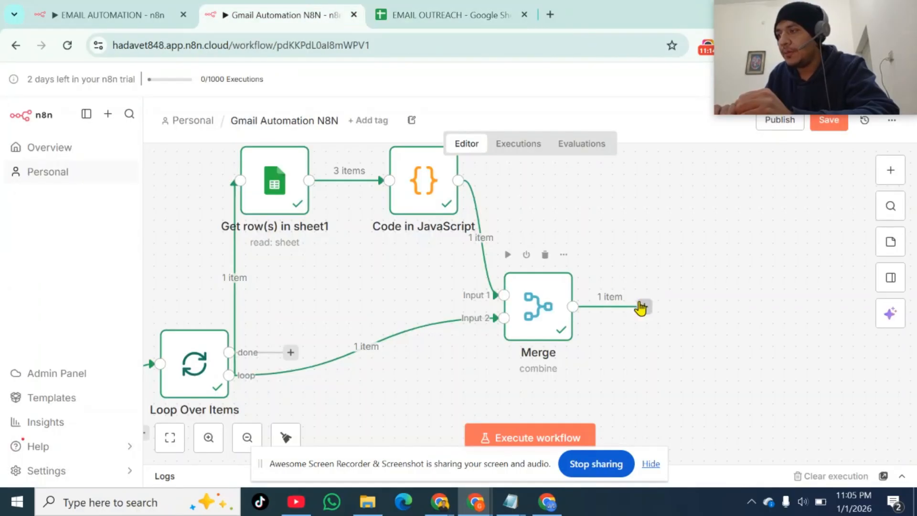
pyautogui.click(643, 306)
pyautogui.write('E')
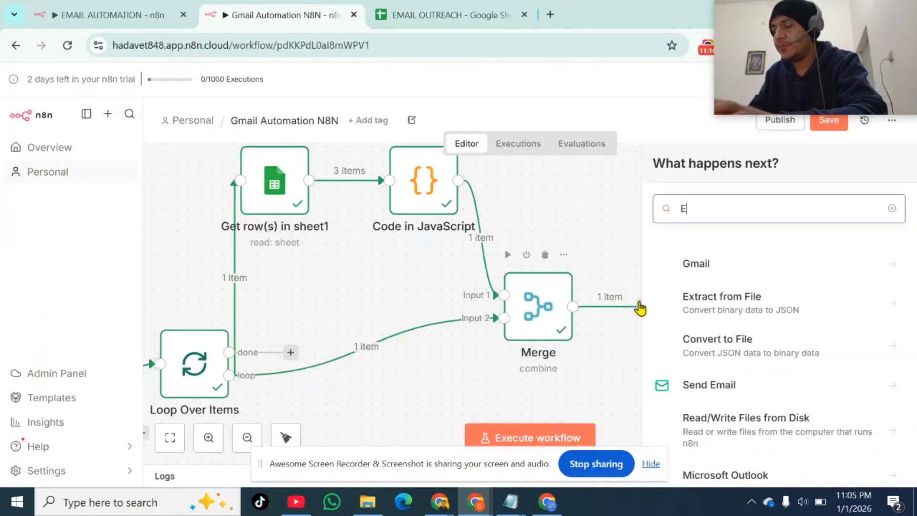
pyautogui.write('DIT')
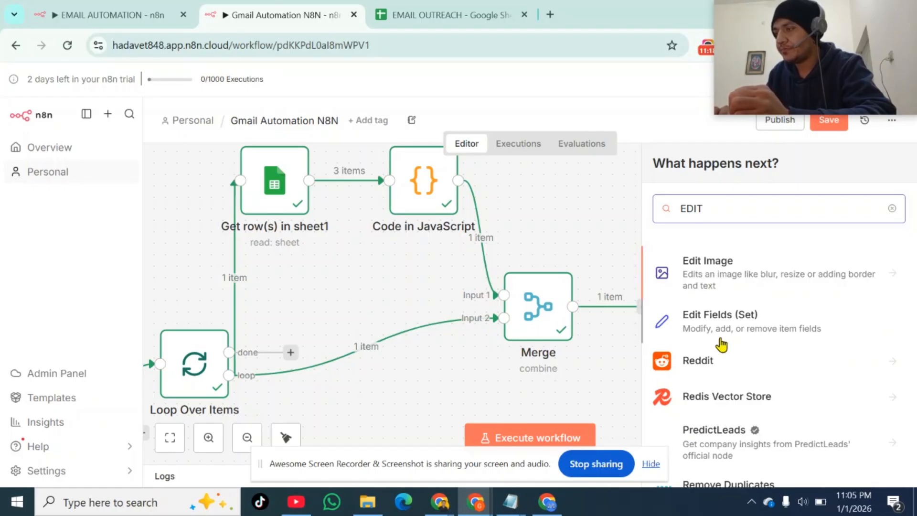
pyautogui.click(718, 331)
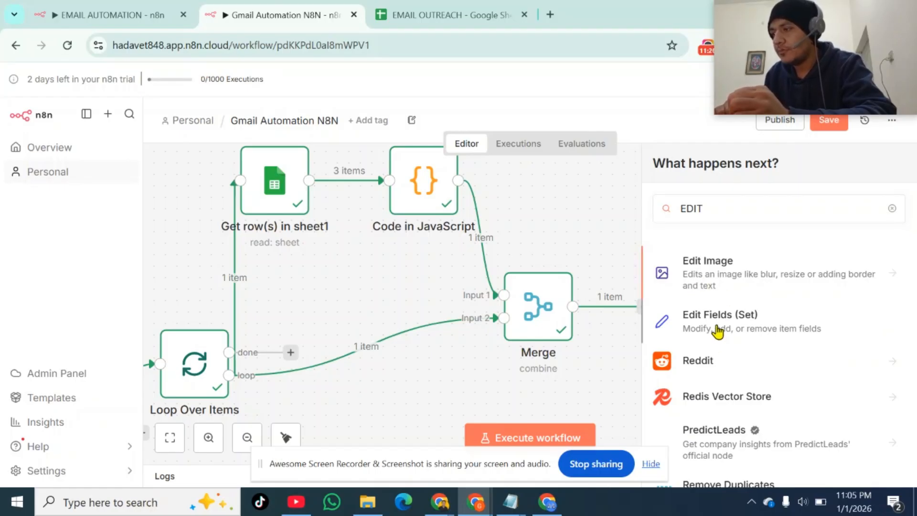
pyautogui.click(718, 331)
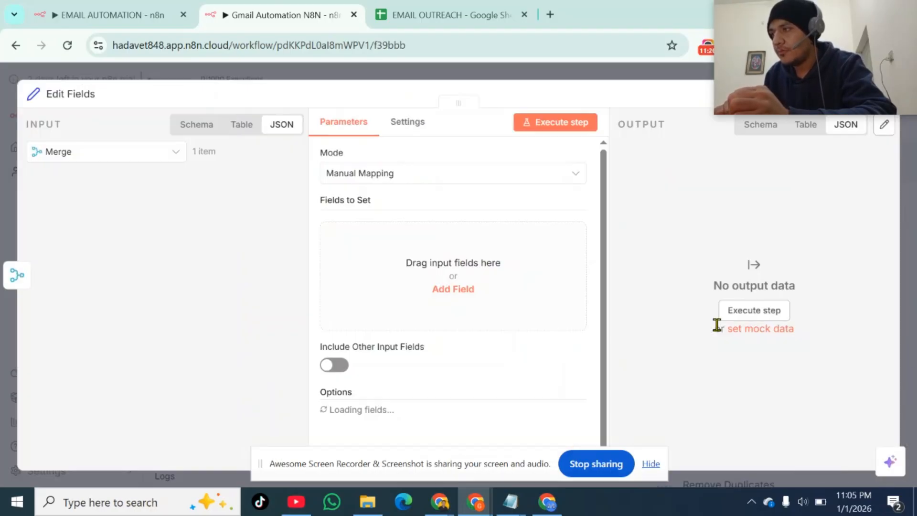
pyautogui.click(393, 272)
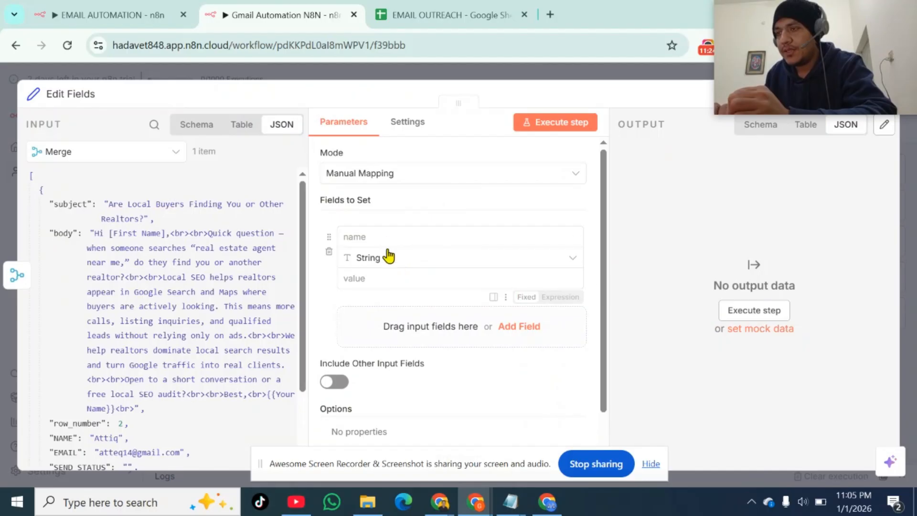
pyautogui.click(382, 235)
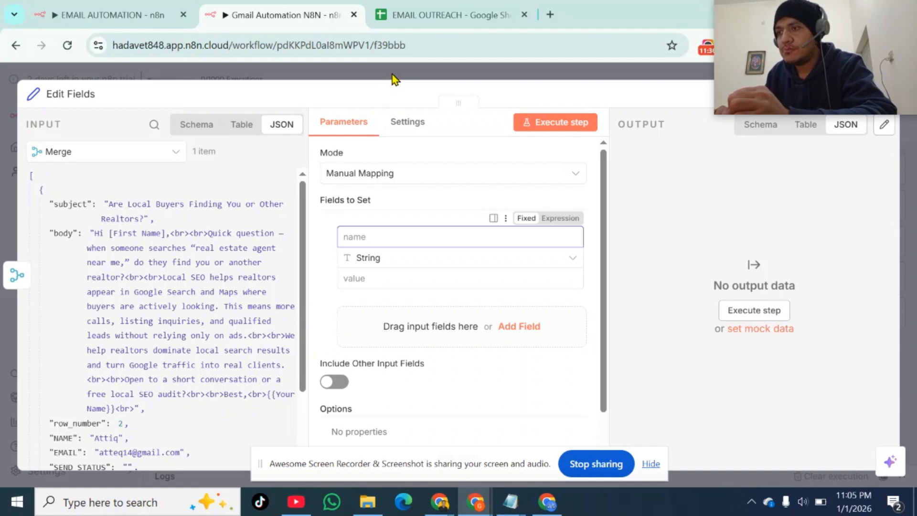
# Switch to the EMAIL AUTOMATION workflow and copy the complete body expression from its Edit Fields node
pyautogui.click(116, 10)
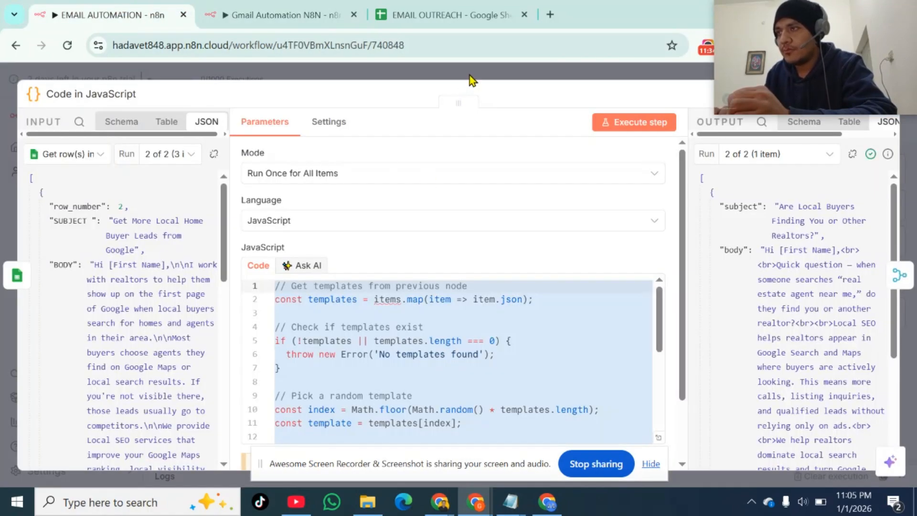
pyautogui.click(469, 76)
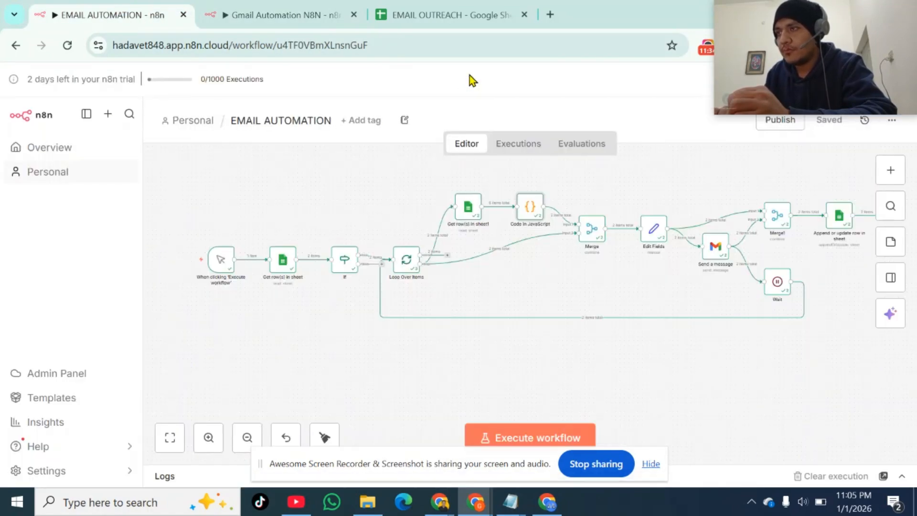
pyautogui.doubleClick(655, 231)
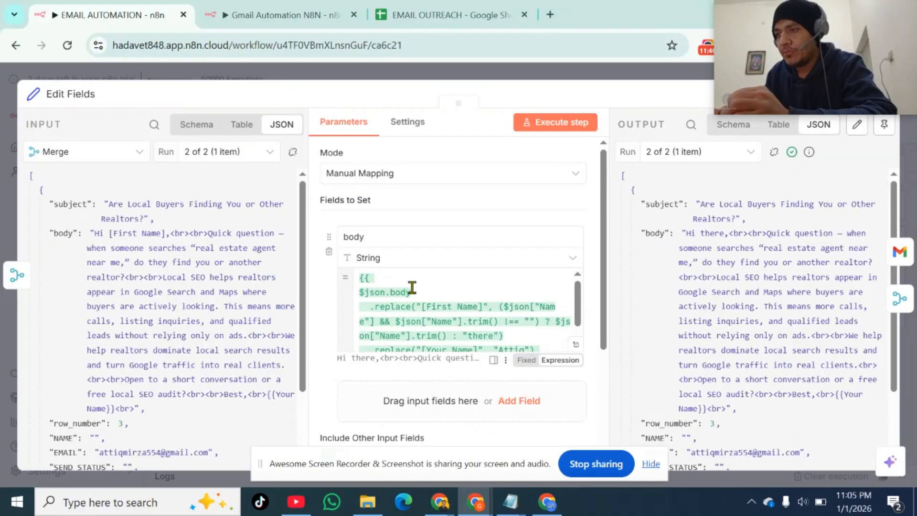
pyautogui.moveTo(356, 276); pyautogui.dragTo(435, 371)
pyautogui.hotkey('ctrl', 'c')
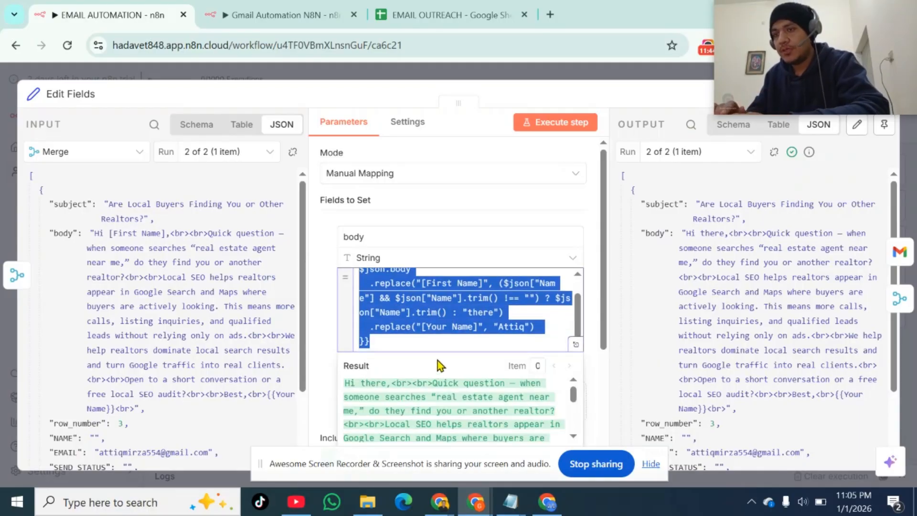
# Back in Gmail Automation N8N, paste the copied $json.body replace expression as the new field's value and name the field body
pyautogui.click(237, 12)
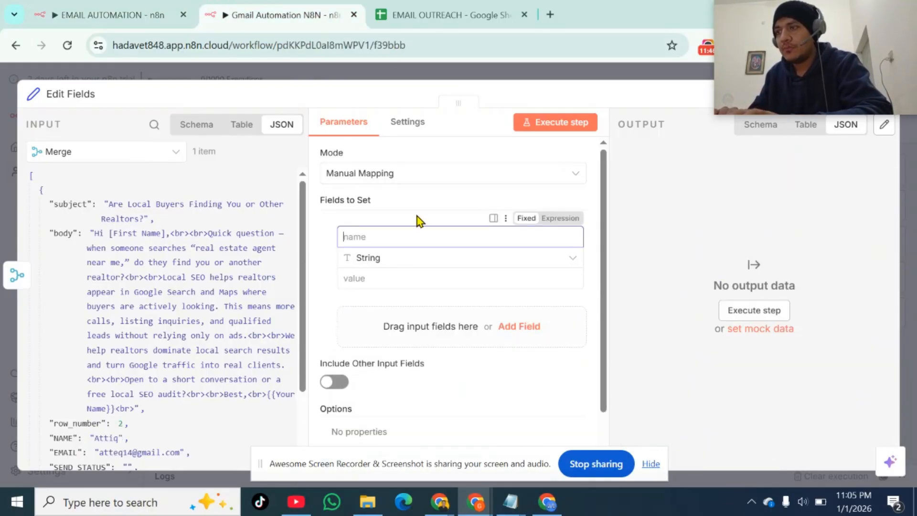
pyautogui.click(160, 7)
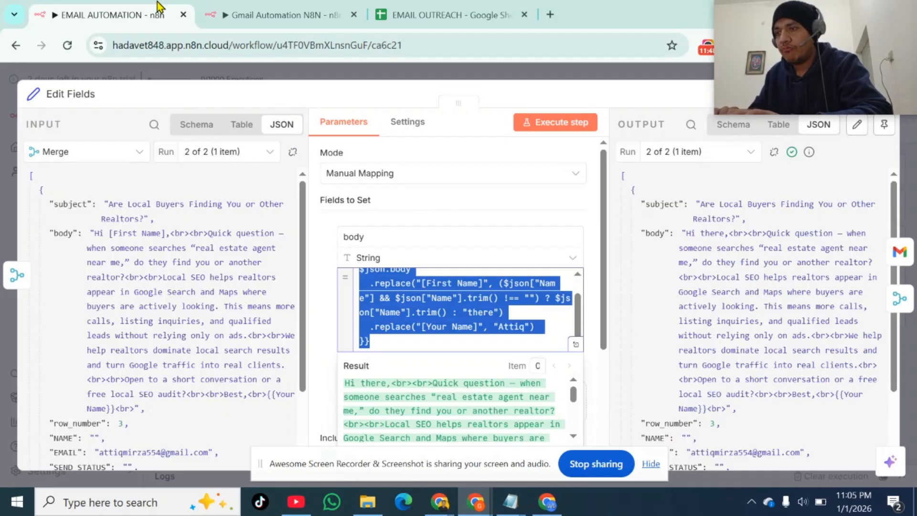
pyautogui.click(289, 16)
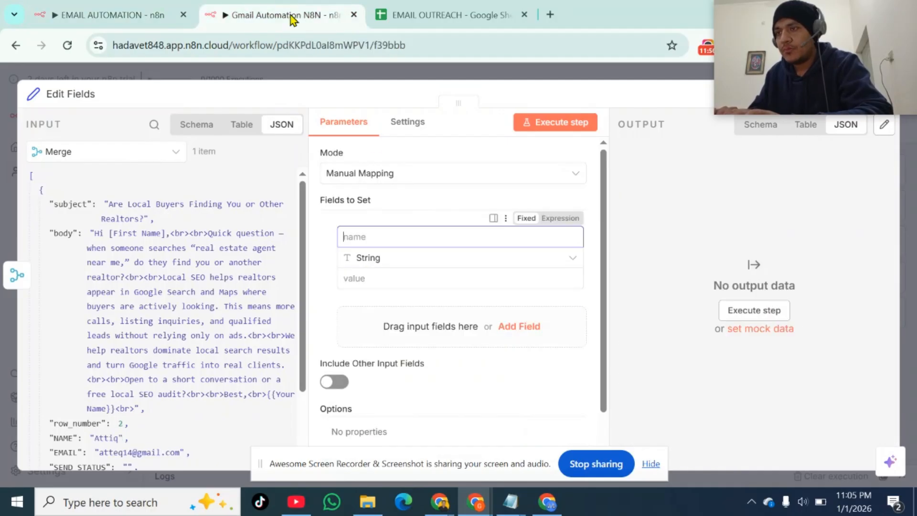
pyautogui.click(364, 278)
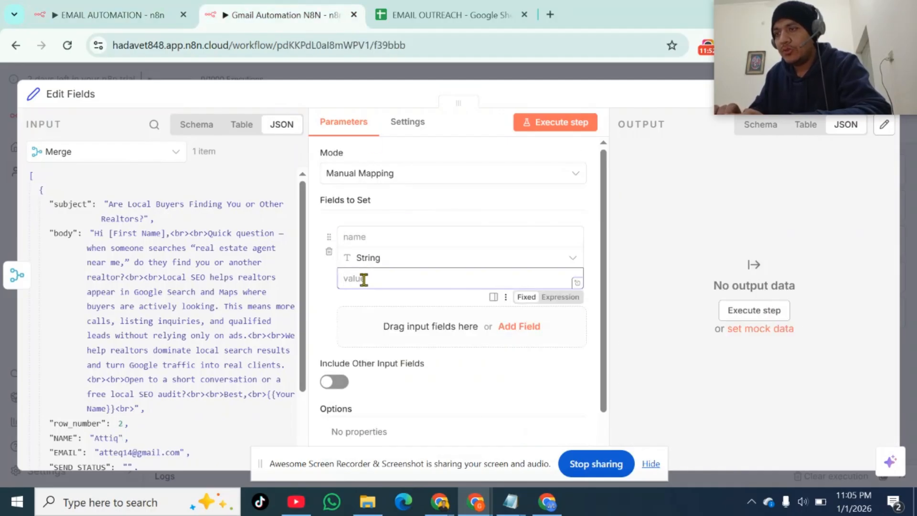
pyautogui.hotkey('ctrl', 'v')
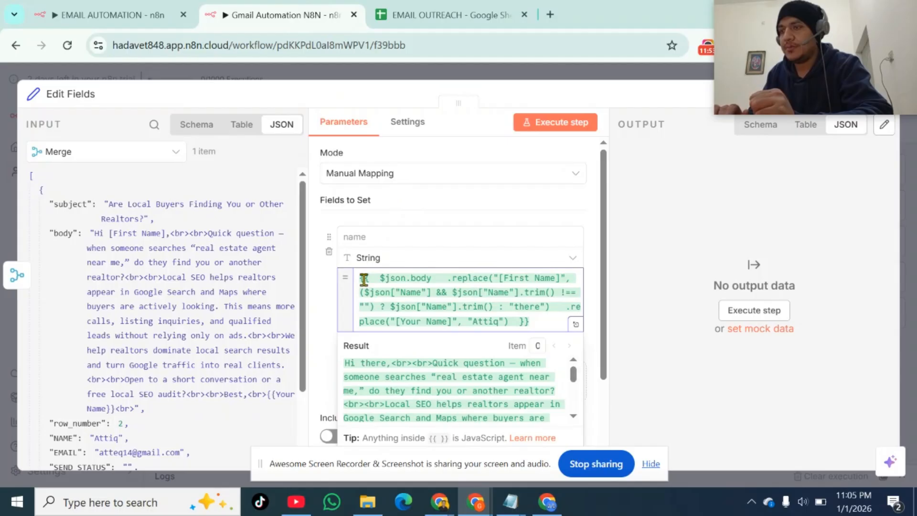
pyautogui.click(368, 237)
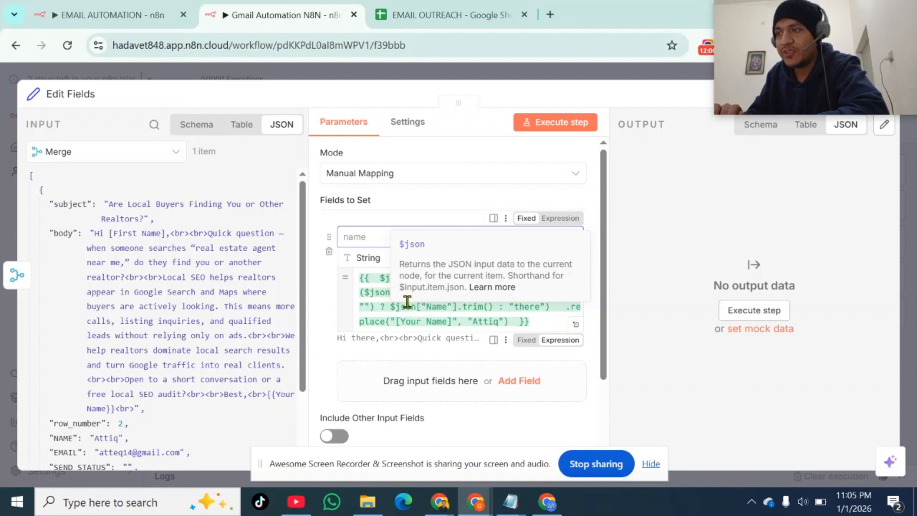
pyautogui.click(367, 238)
pyautogui.write('B')
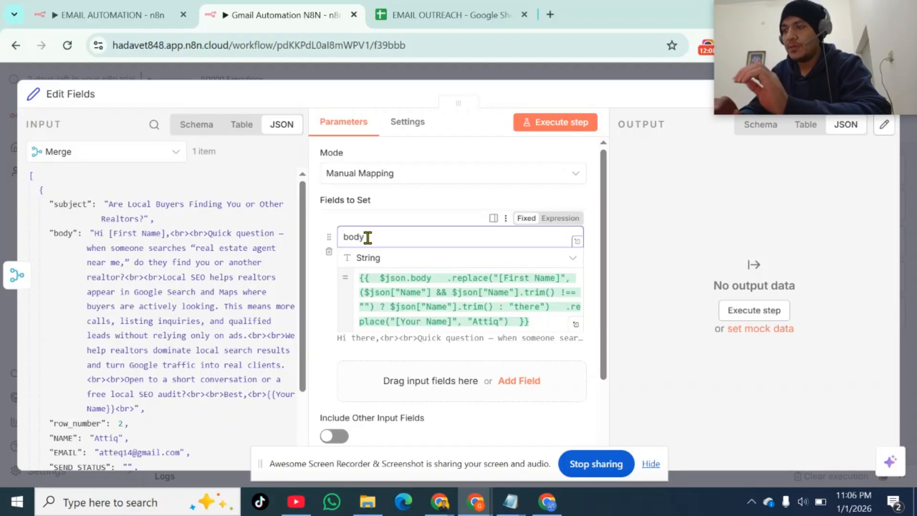
pyautogui.scroll(-2, 367, 239)
pyautogui.scroll(2, 367, 237)
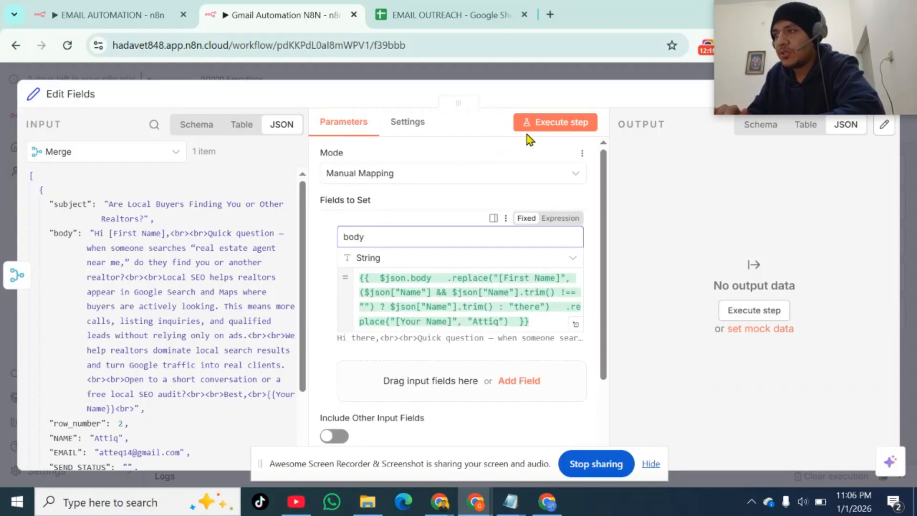
# Execute the Edit Fields node and compare its output with the fields coming in from Merge
pyautogui.click(538, 126)
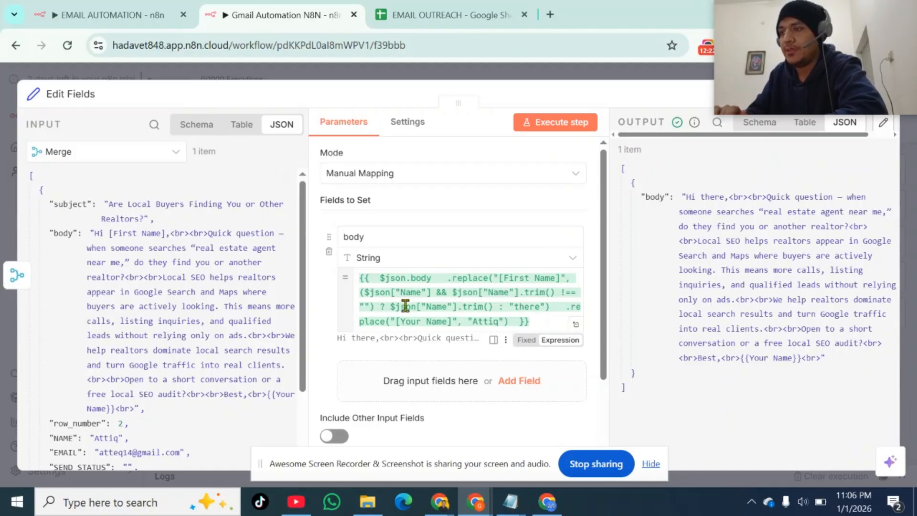
pyautogui.scroll(-1, 404, 306)
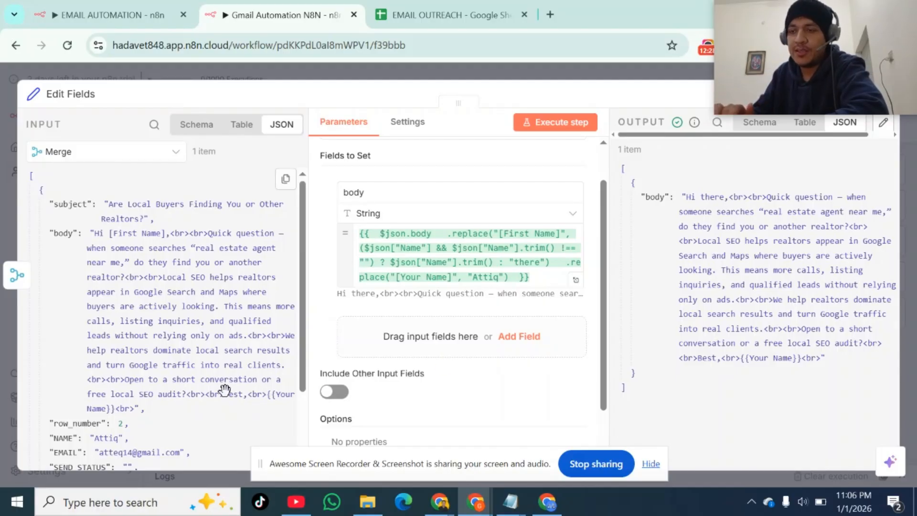
pyautogui.scroll(-1, 170, 375)
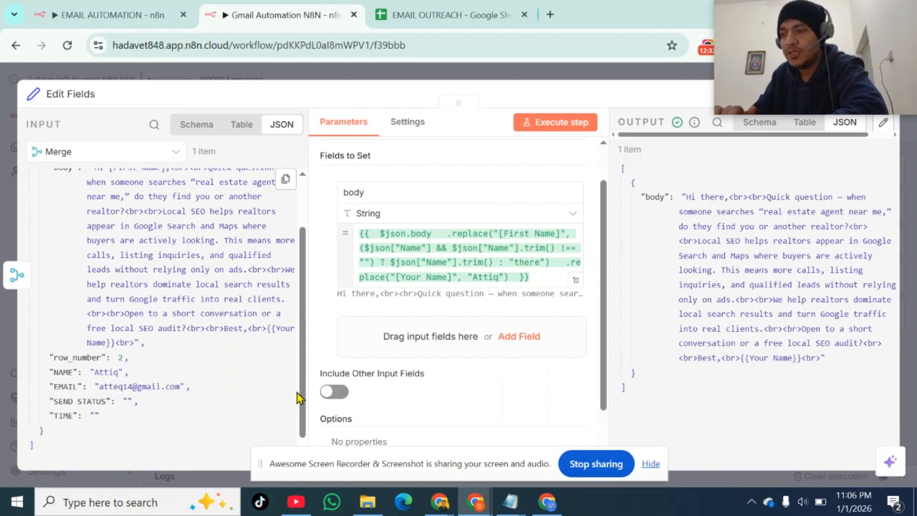
# Turn on Include Other Input Fields, execute Edit Fields again, check its full output and close the node
pyautogui.click(337, 393)
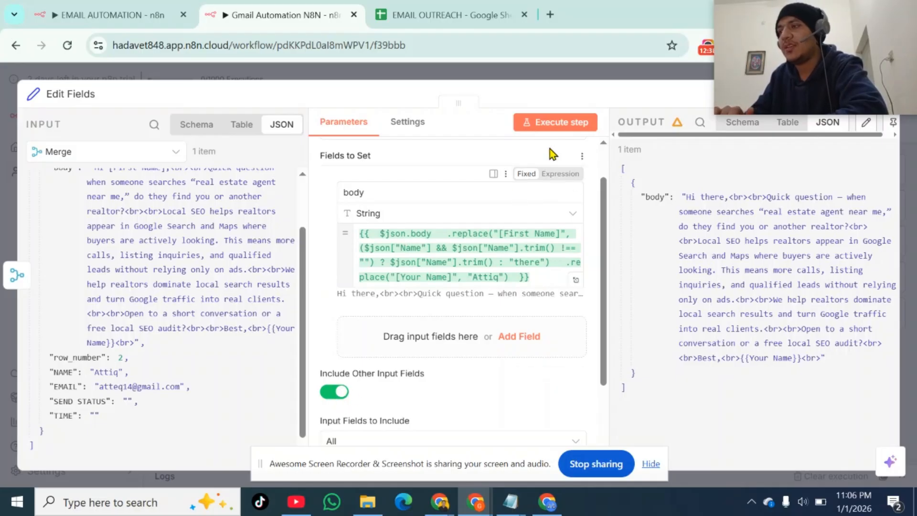
pyautogui.click(553, 125)
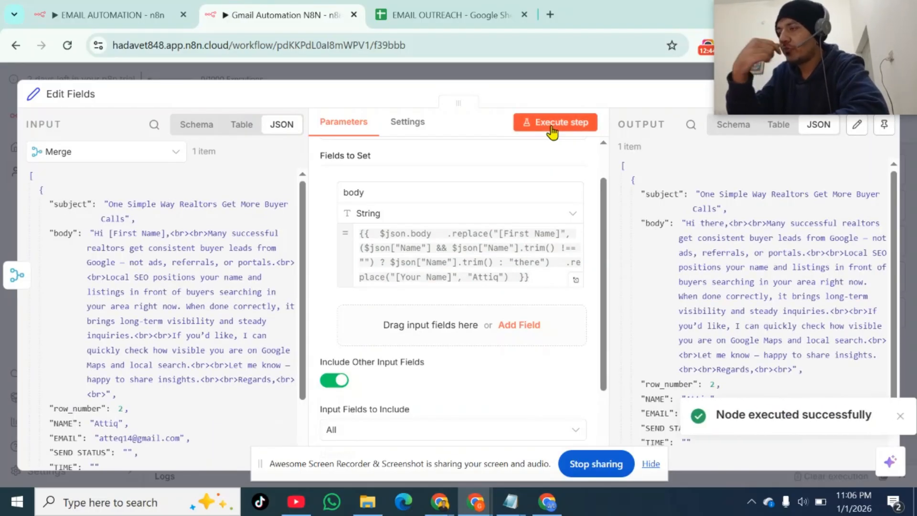
pyautogui.scroll(-2, 743, 313)
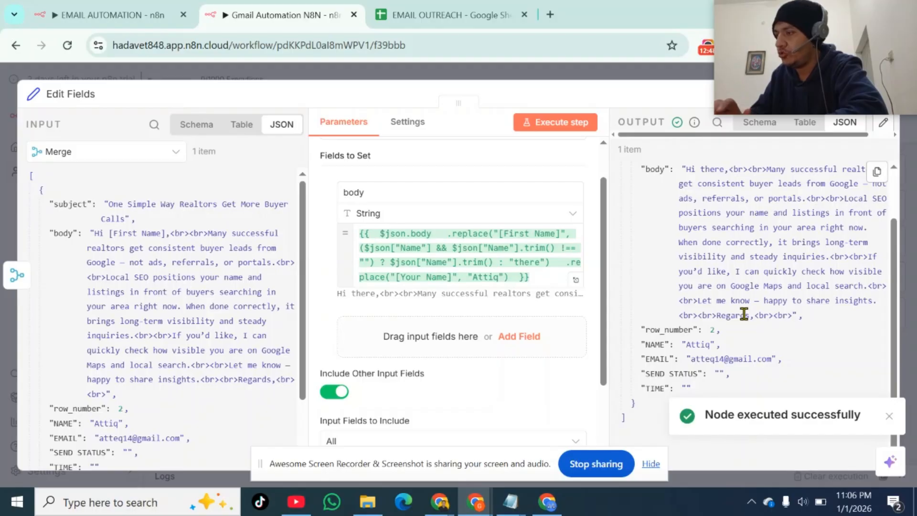
pyautogui.click(607, 74)
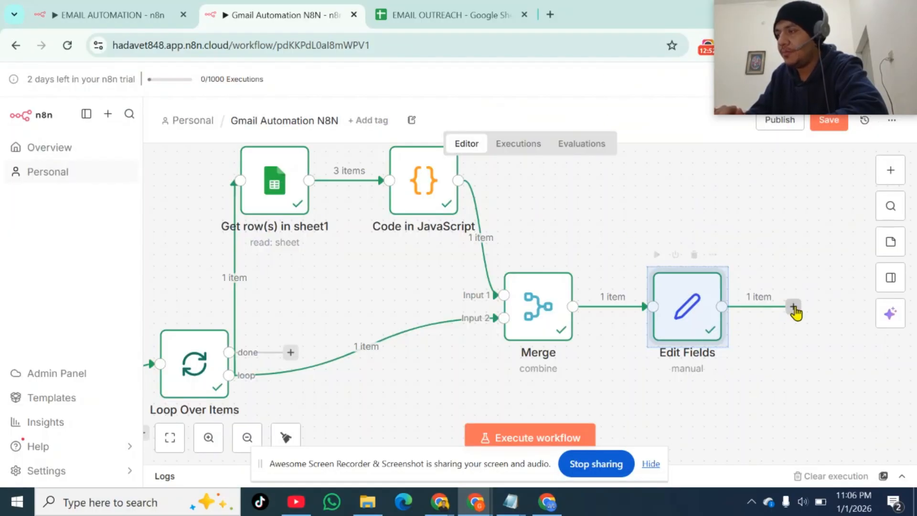
# Add a Gmail node with the Send a message action after Edit Fields
pyautogui.click(793, 307)
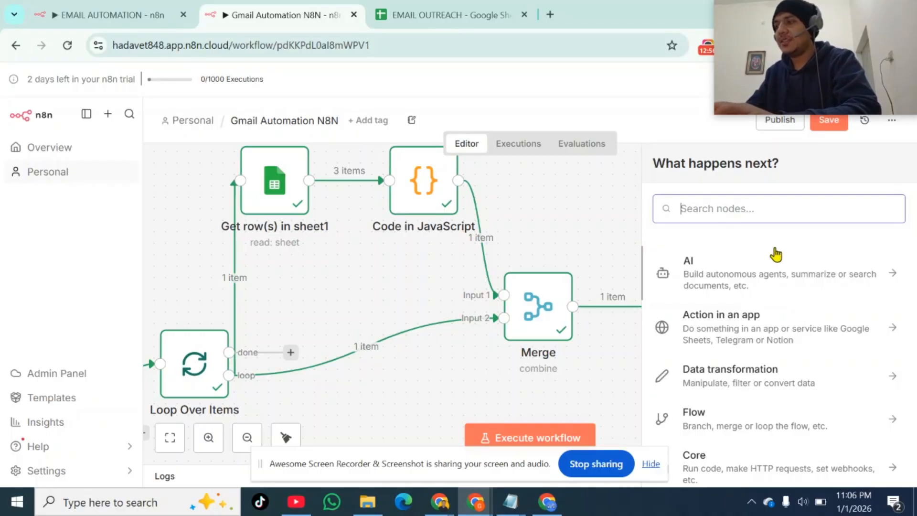
pyautogui.write('gmail')
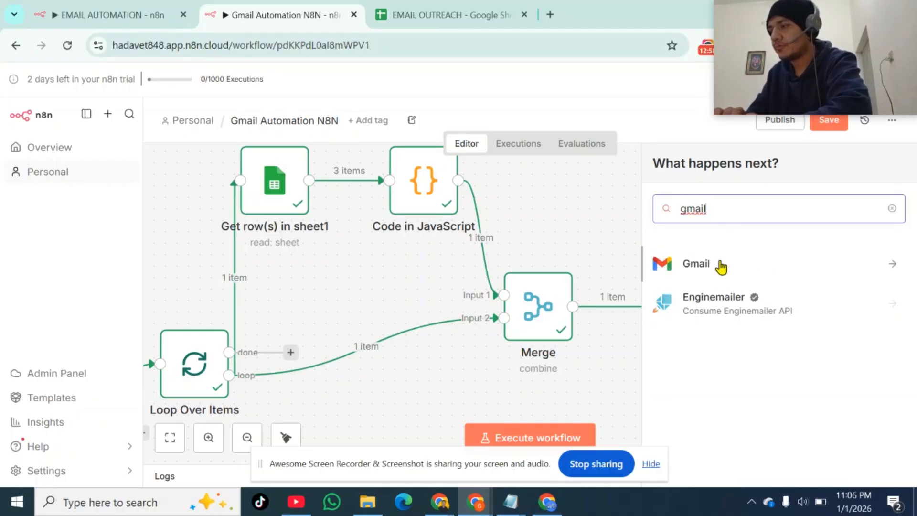
pyautogui.click(721, 268)
pyautogui.scroll(-5, 726, 372)
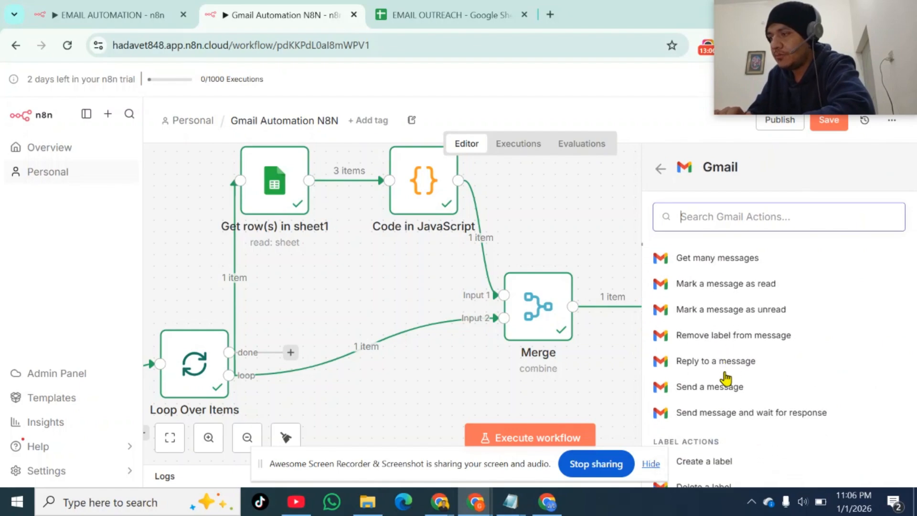
pyautogui.click(714, 349)
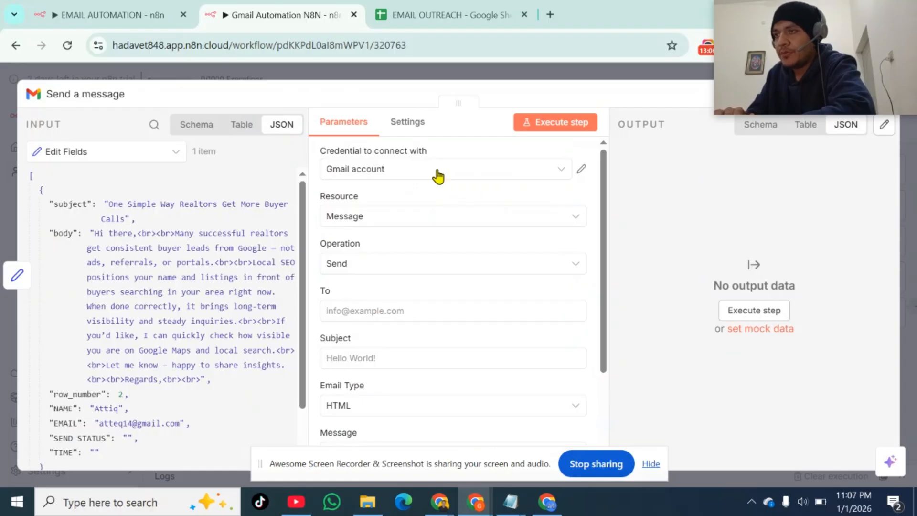
# View the Google sign-in option in a new Gmail OAuth2 credential form and close it without saving
pyautogui.click(437, 174)
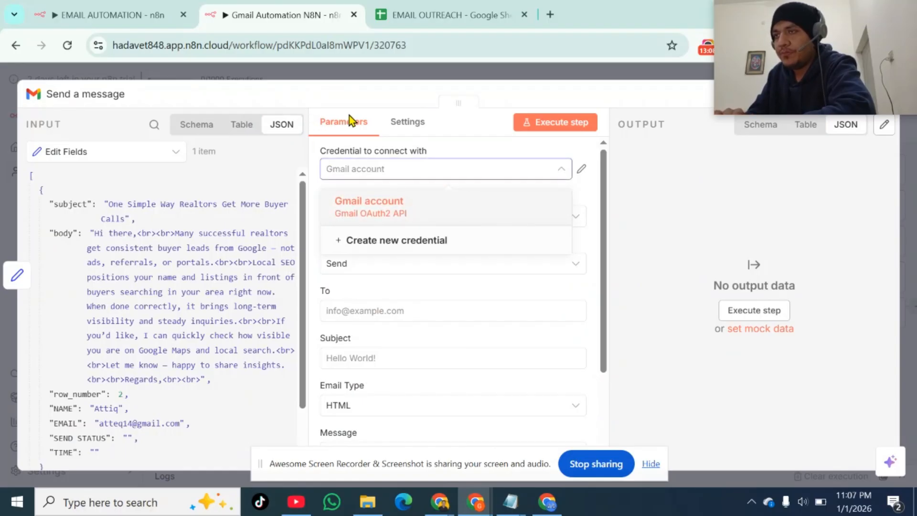
pyautogui.click(396, 245)
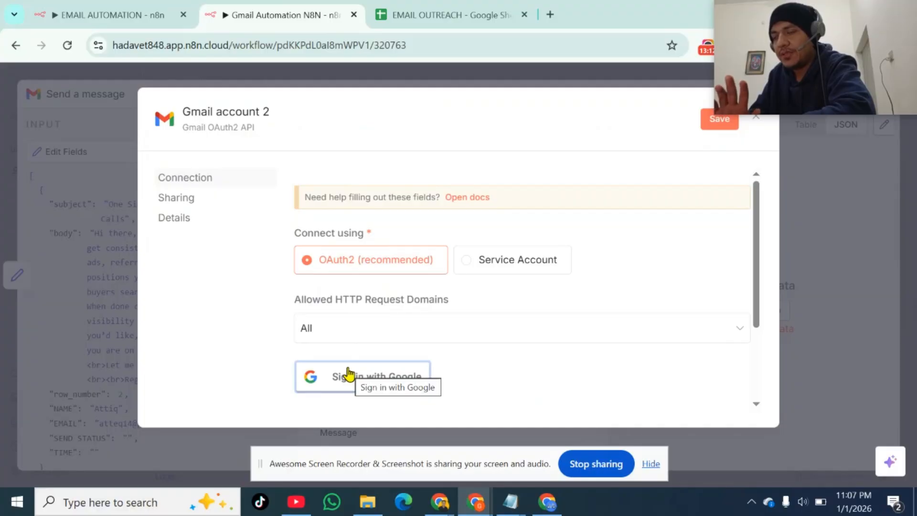
pyautogui.click(417, 82)
# Map the To field of Send a message to {{ $json.EMAIL }} from the Edit Fields data
pyautogui.click(487, 310)
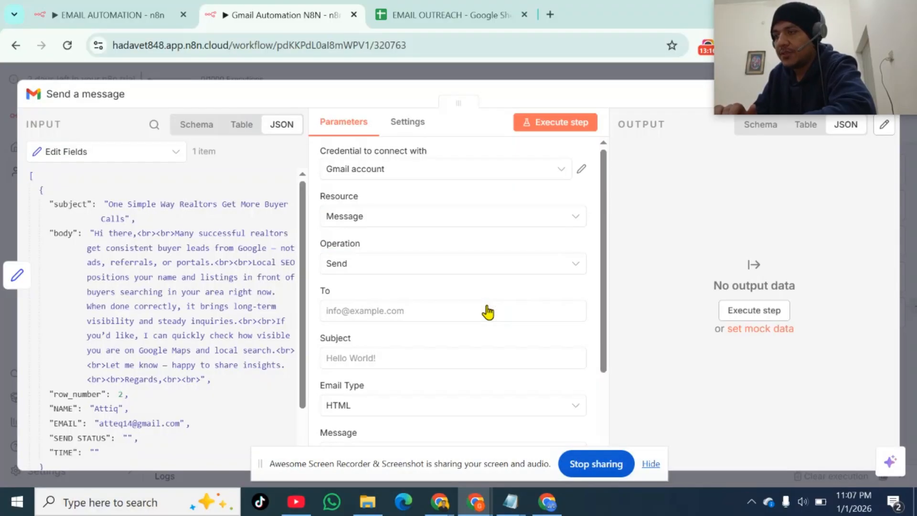
pyautogui.scroll(-1, 435, 295)
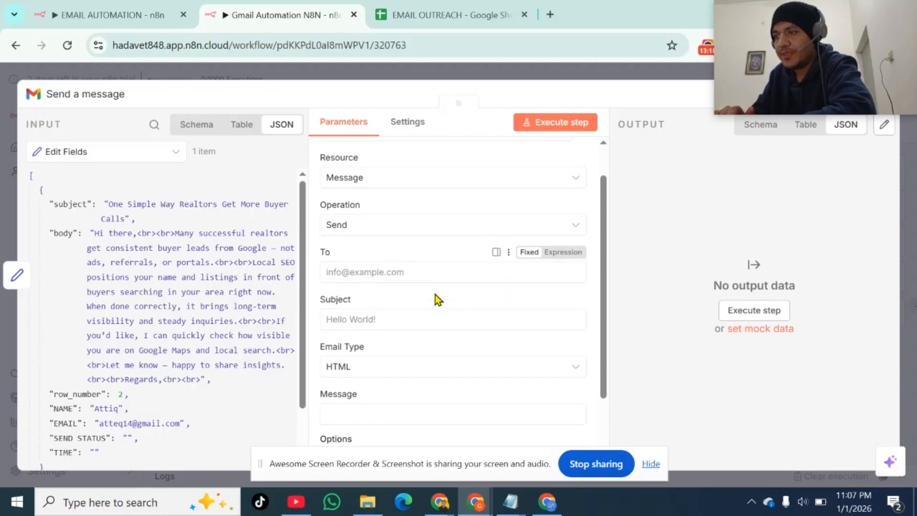
pyautogui.click(392, 261)
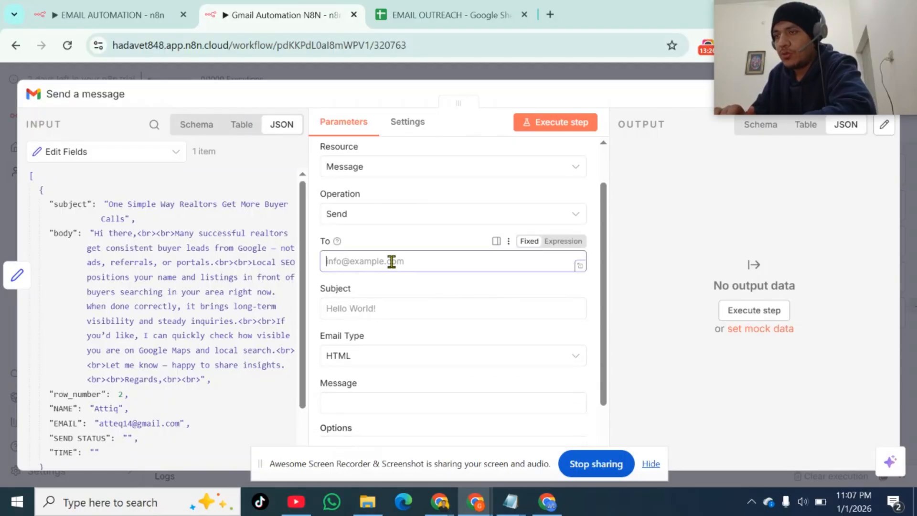
pyautogui.scroll(-1, 107, 314)
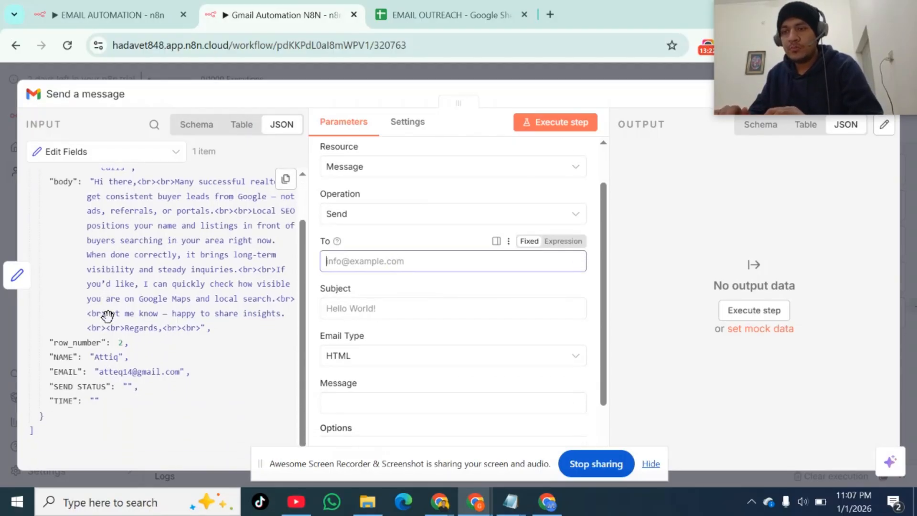
pyautogui.moveTo(68, 370); pyautogui.dragTo(353, 270)
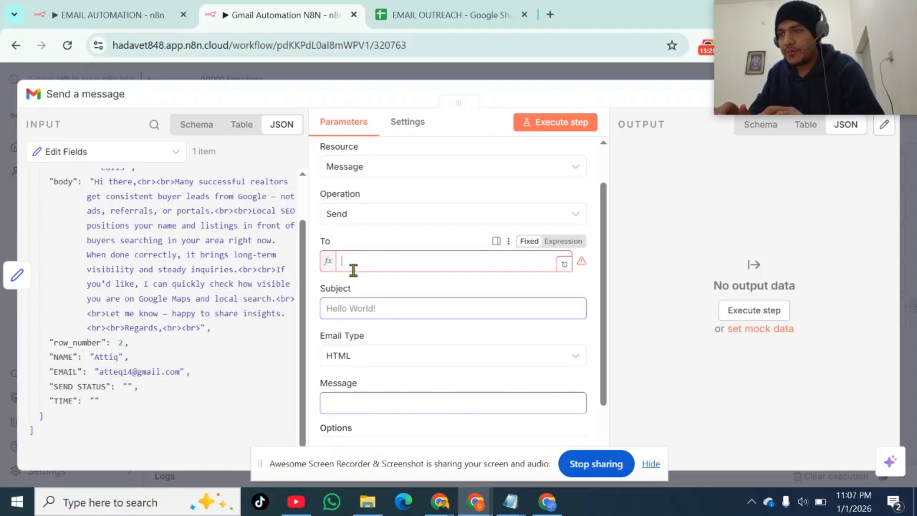
pyautogui.click(313, 225)
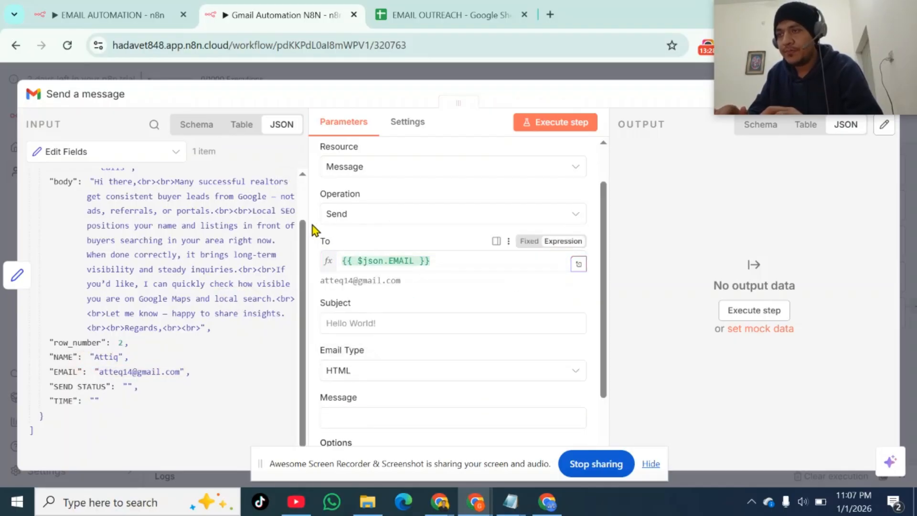
# Map the Subject to {{ $json.subject }} and the Message to {{ $json.body }} from the Edit Fields data
pyautogui.click(340, 321)
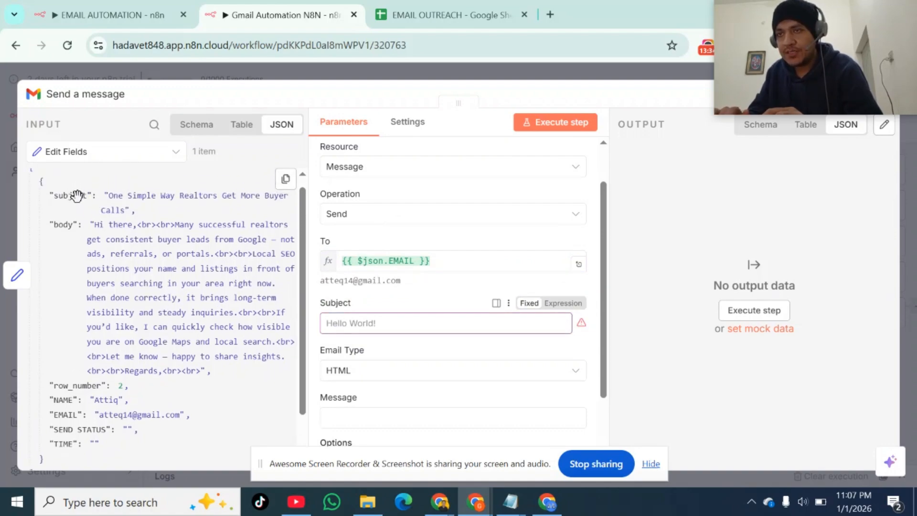
pyautogui.moveTo(76, 195); pyautogui.dragTo(338, 324)
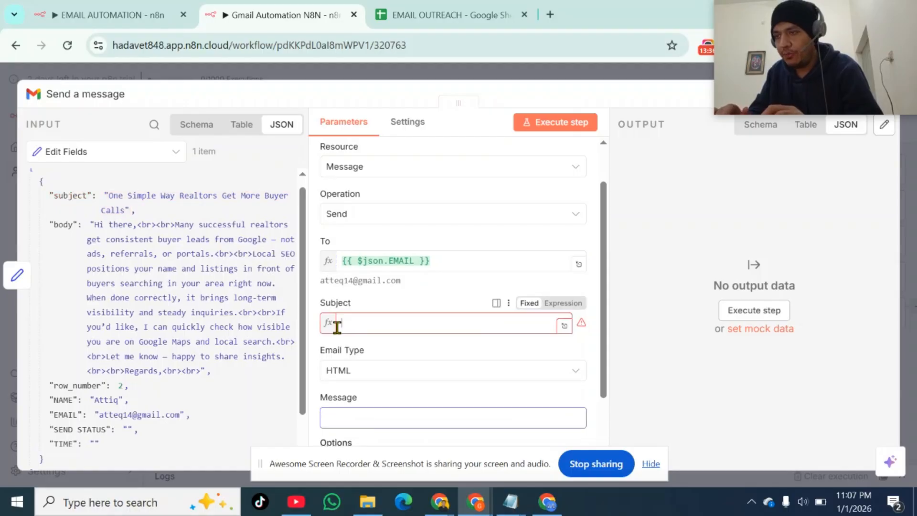
pyautogui.click(317, 297)
pyautogui.scroll(-1, 328, 309)
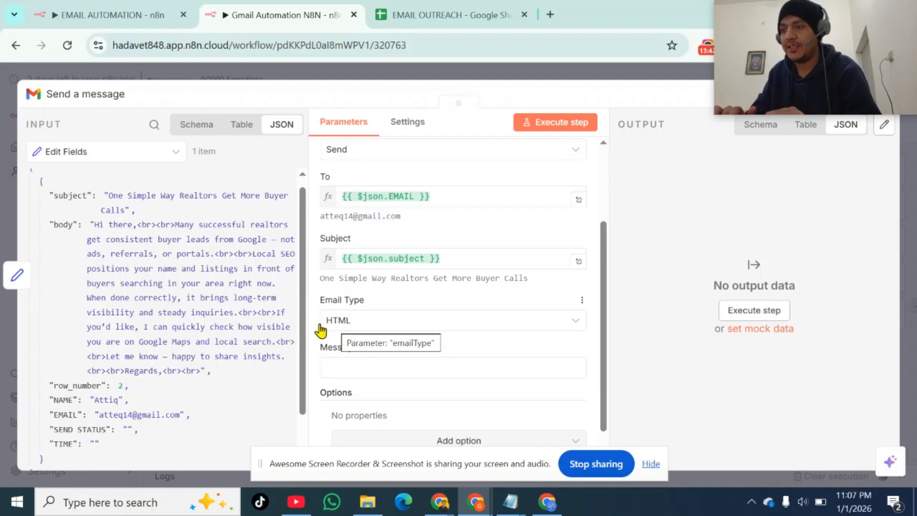
pyautogui.scroll(-1, 314, 317)
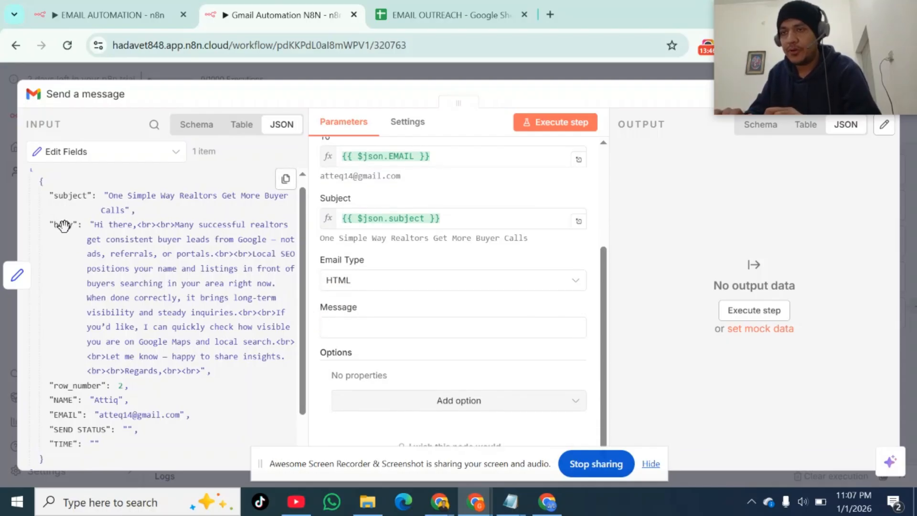
pyautogui.moveTo(64, 225); pyautogui.dragTo(343, 331)
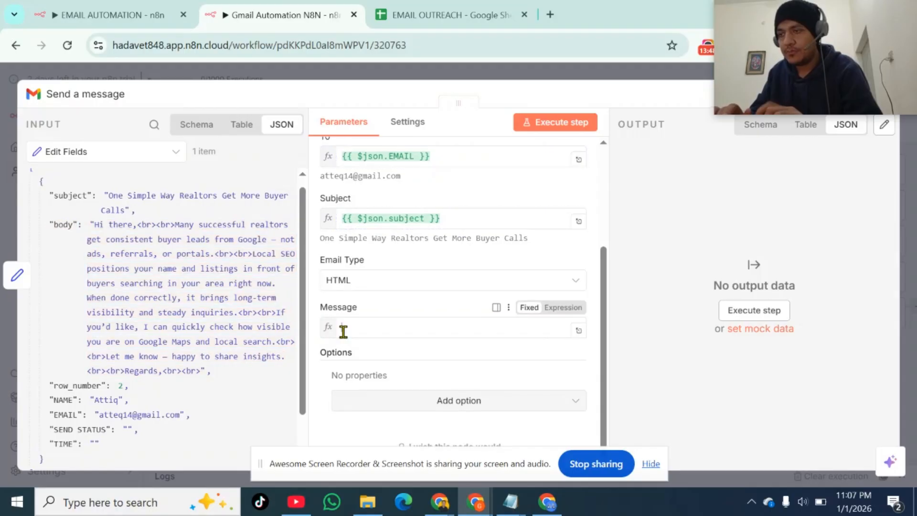
pyautogui.click(317, 300)
# Add the Append n8n Attribution option to Send a message and turn it off
pyautogui.scroll(-1, 403, 330)
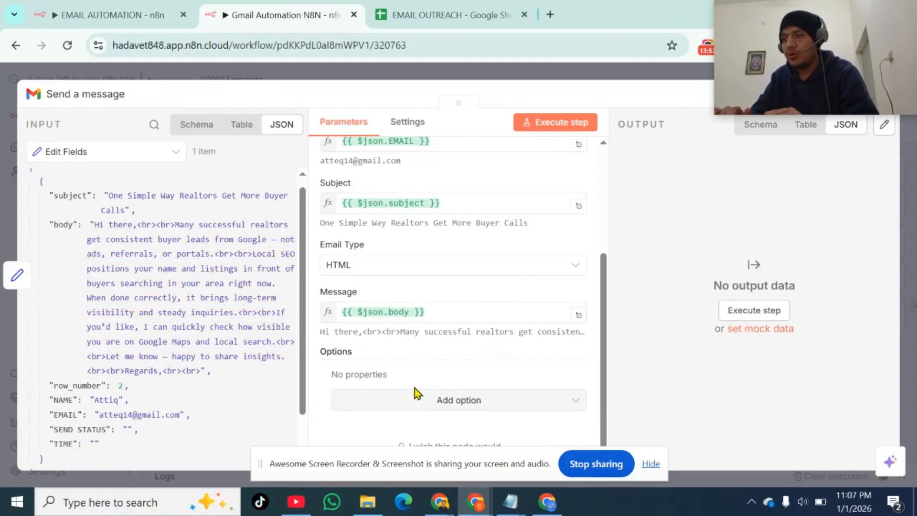
pyautogui.click(416, 402)
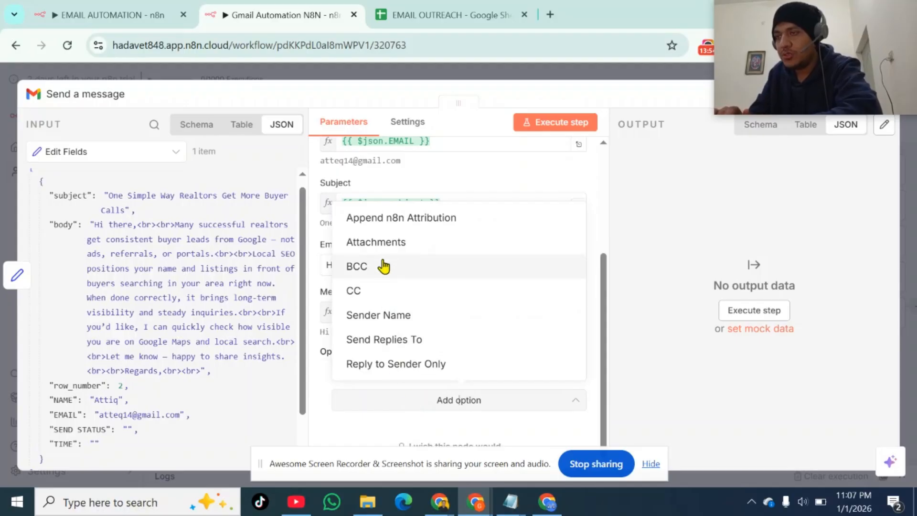
pyautogui.click(384, 218)
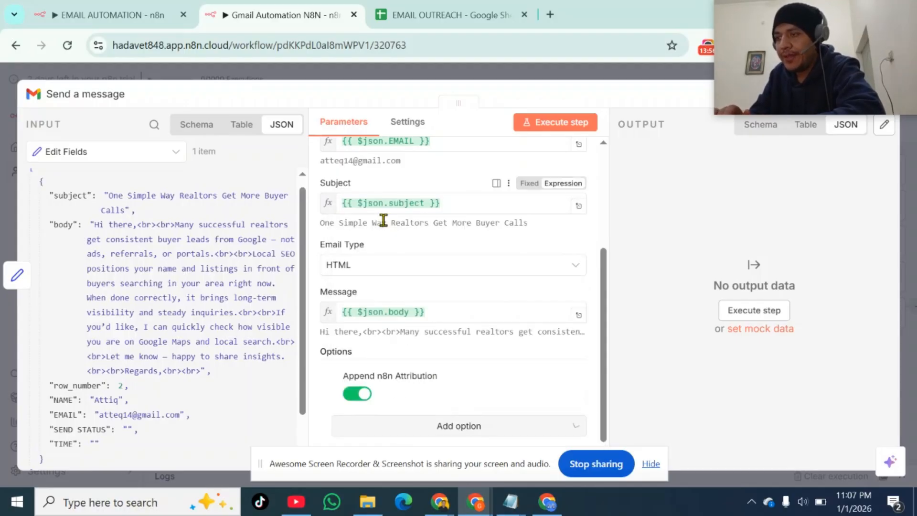
pyautogui.click(356, 394)
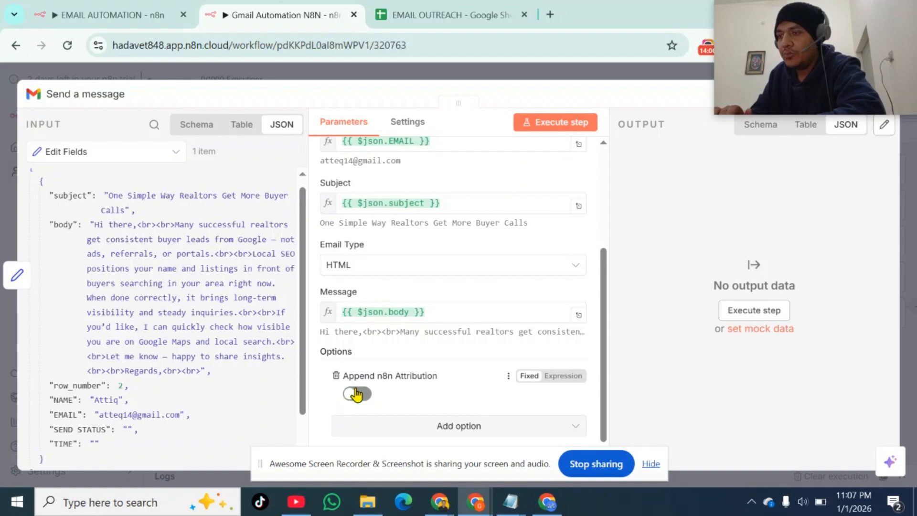
# Switch to the Gmail inbox, open the newest outreach email and read it through to its signature
pyautogui.moveTo(444, 504)
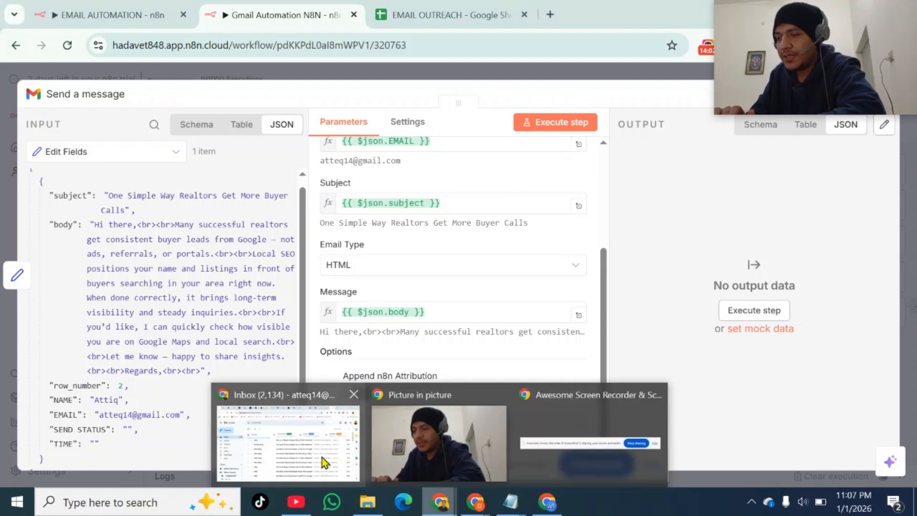
pyautogui.click(306, 445)
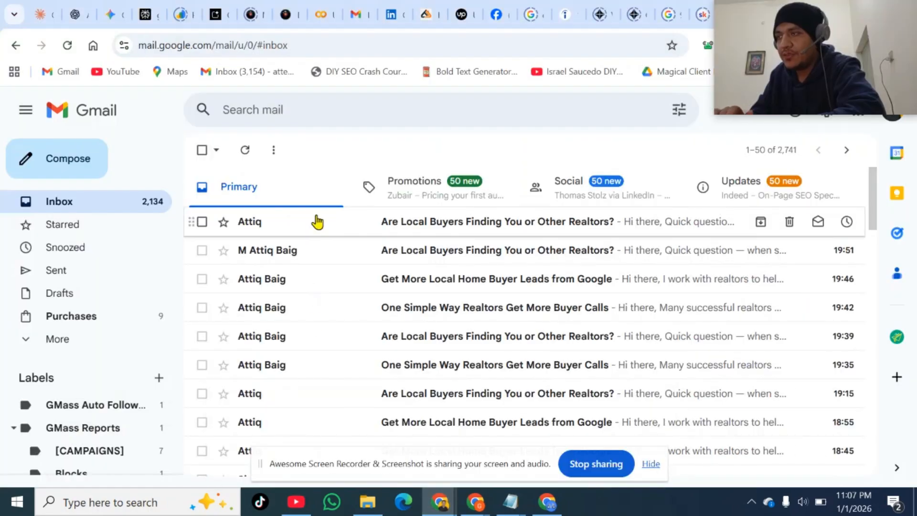
pyautogui.click(317, 222)
pyautogui.scroll(-2, 324, 316)
pyautogui.scroll(-1, 324, 322)
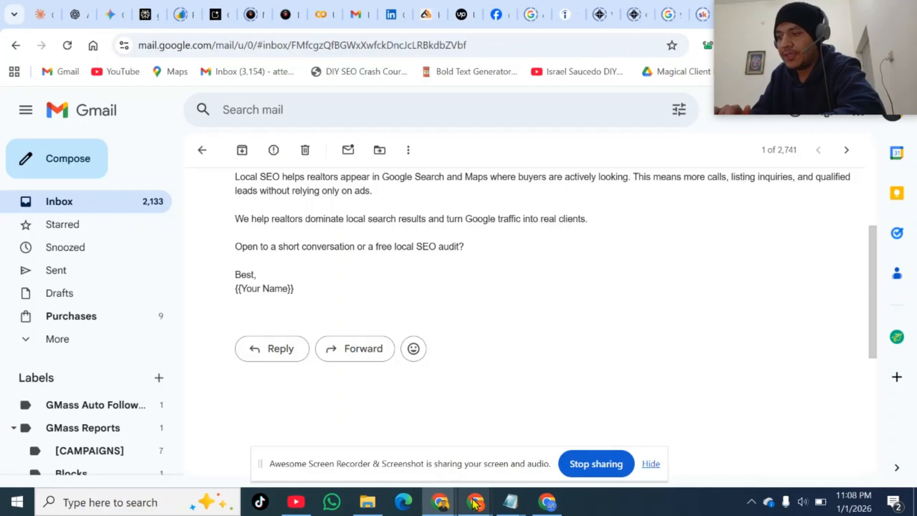
# Return to the Gmail Automation N8N workflow, add the Sender Name option and enter the sender's full name
pyautogui.moveTo(475, 502)
pyautogui.click(533, 446)
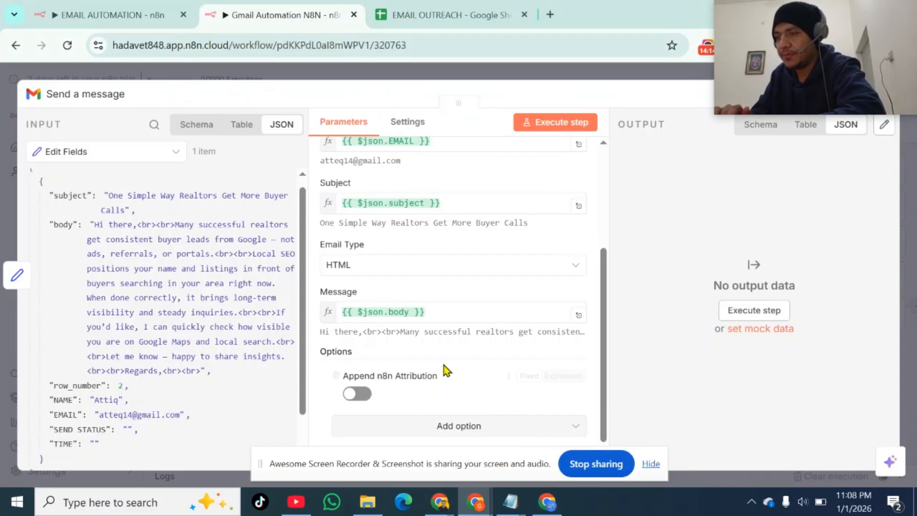
pyautogui.scroll(-1, 435, 365)
pyautogui.click(445, 405)
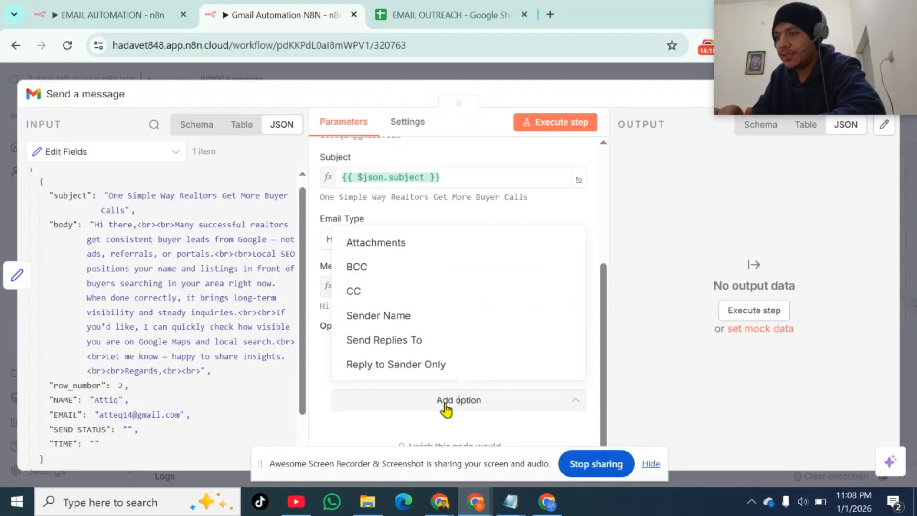
pyautogui.click(397, 324)
pyautogui.click(369, 416)
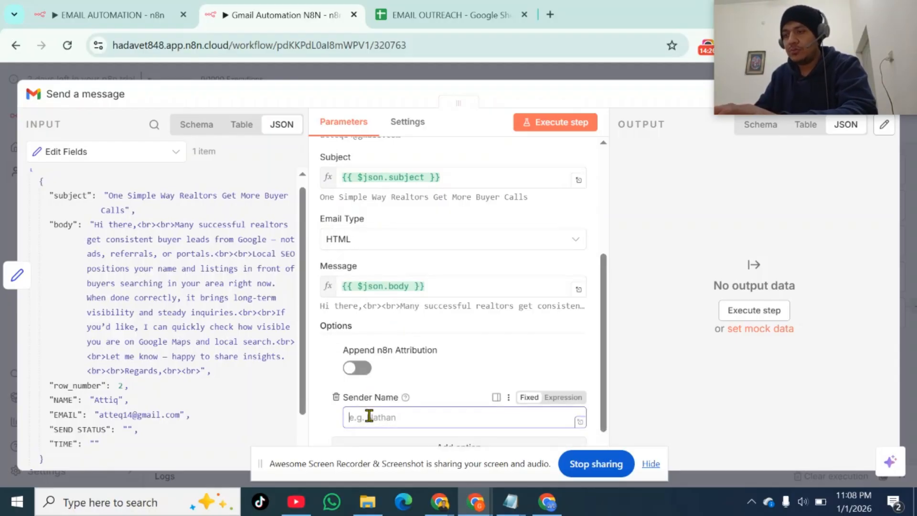
pyautogui.write('Mu')
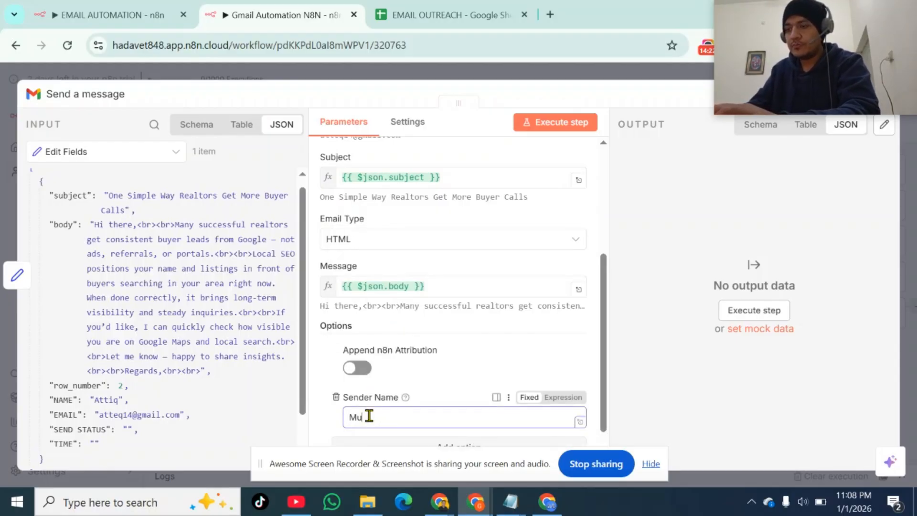
pyautogui.write('hammad Attiq')
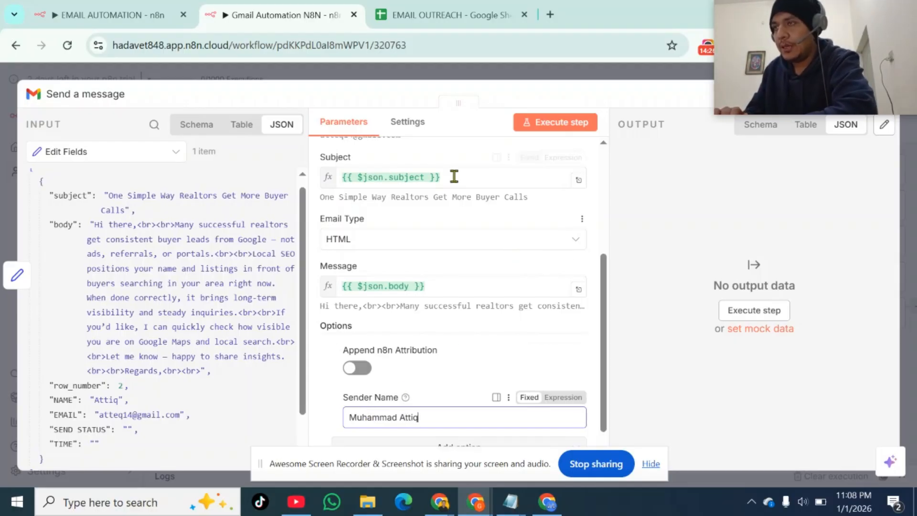
# Check how the sender name is displayed on the open email in Gmail and return to the n8n workflow
pyautogui.moveTo(475, 501)
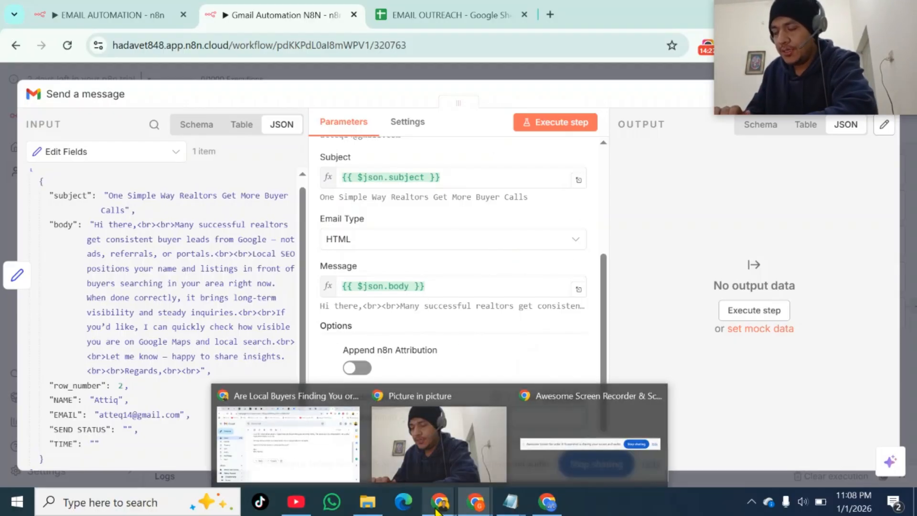
pyautogui.click(300, 451)
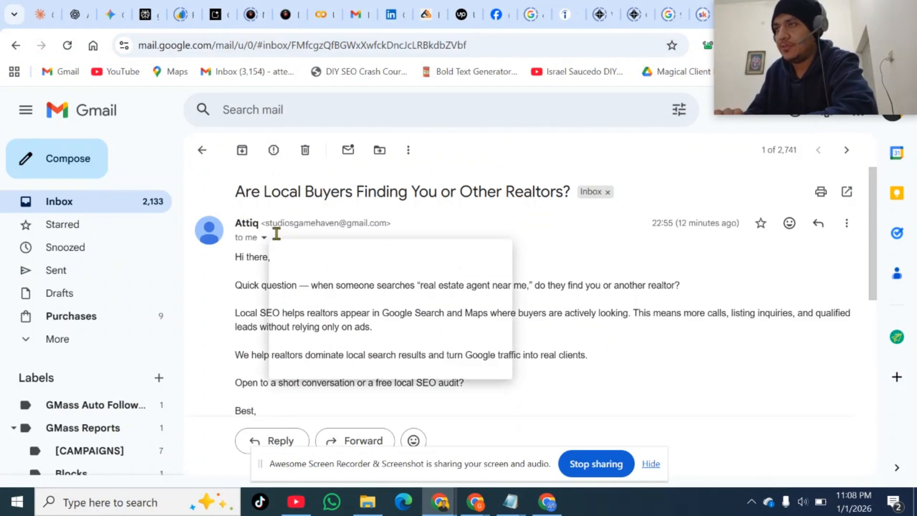
pyautogui.moveTo(478, 506)
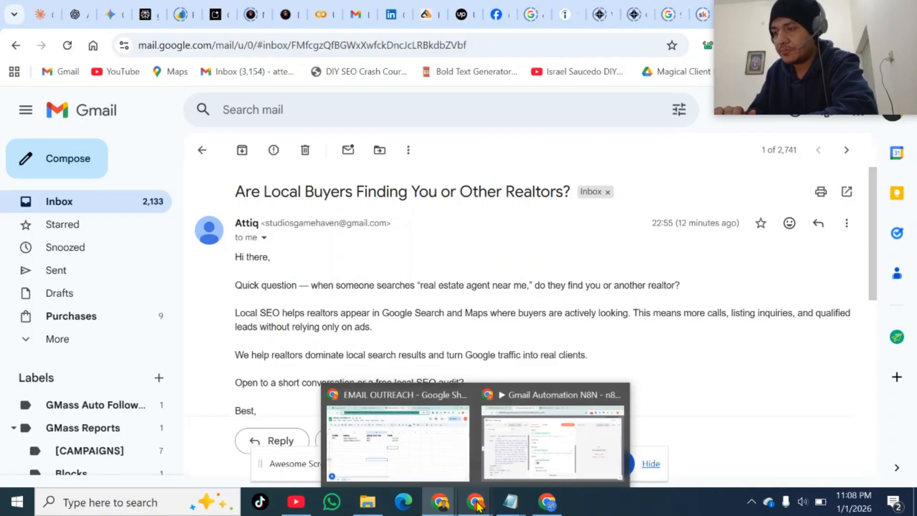
pyautogui.click(515, 456)
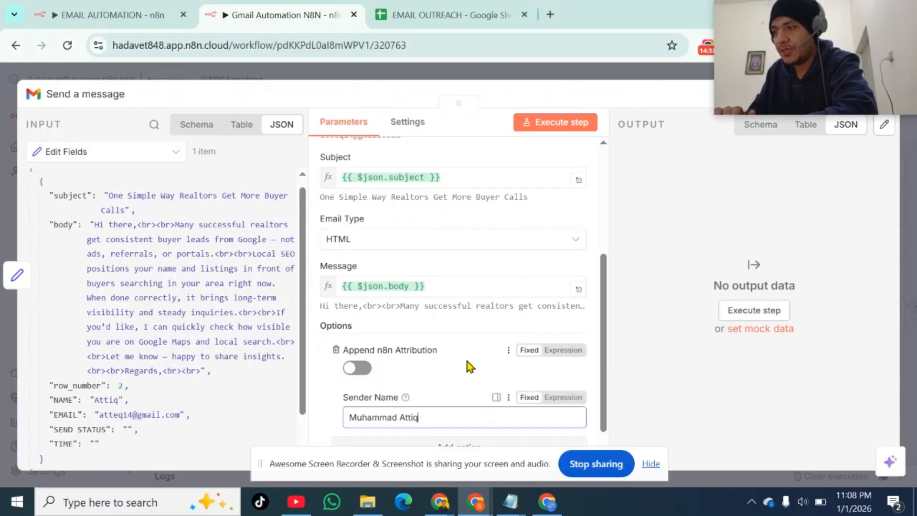
# Execute the Send a message node to send a test outreach email
pyautogui.scroll(-1, 467, 361)
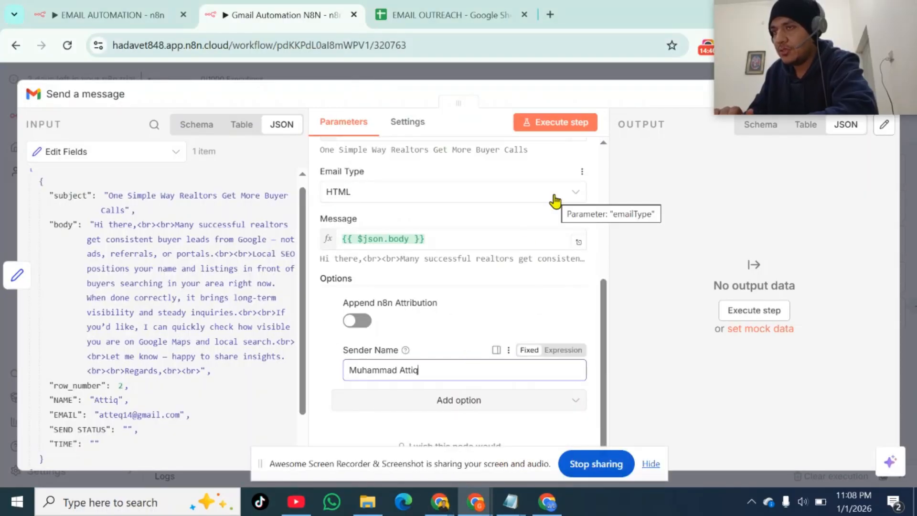
pyautogui.click(558, 125)
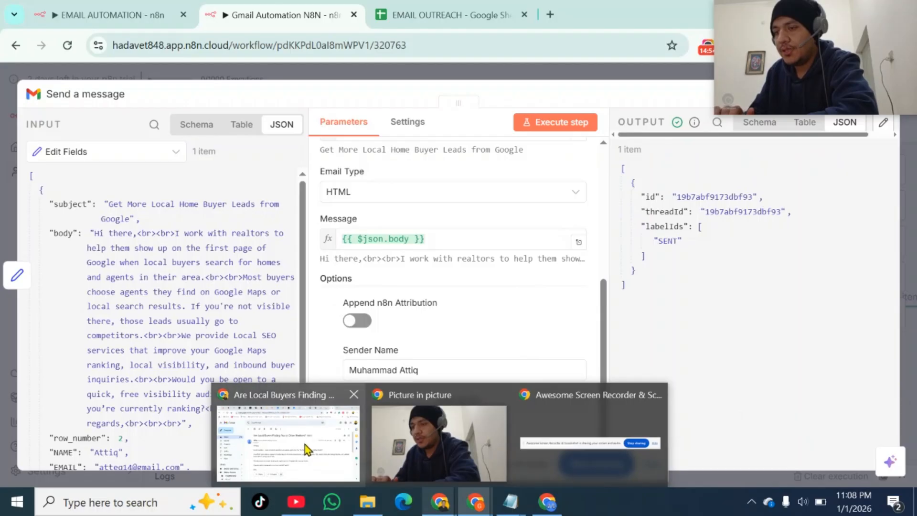
# Check the sender name of the newest outreach email in the Gmail inbox, then return to n8n and close the Send a message node
pyautogui.click(305, 444)
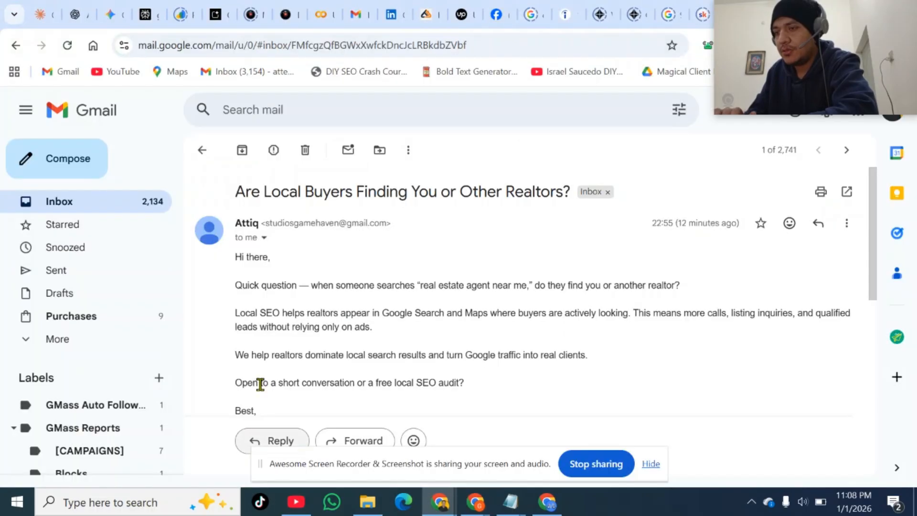
pyautogui.click(101, 119)
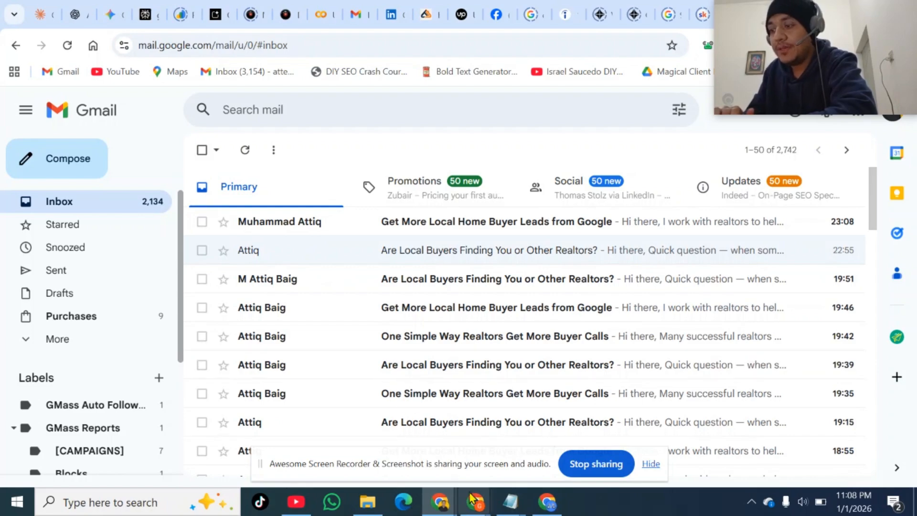
pyautogui.moveTo(475, 500)
pyautogui.click(517, 445)
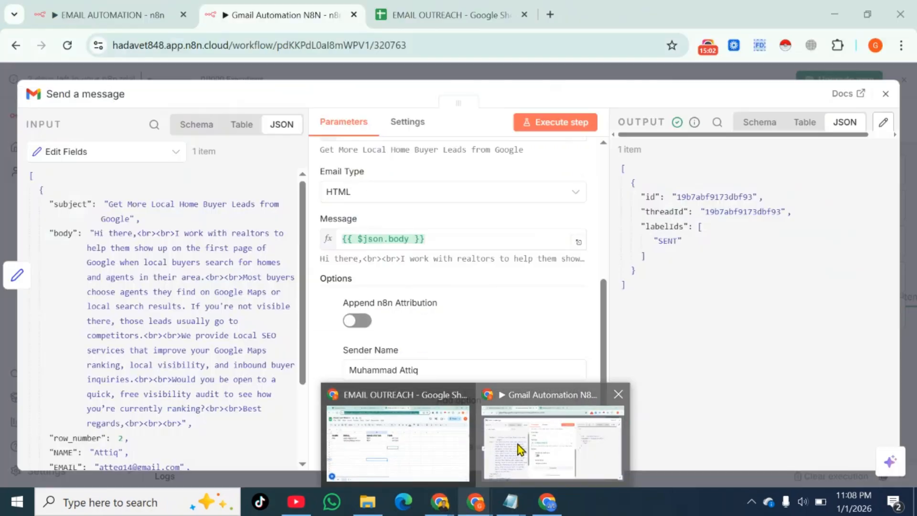
pyautogui.click(634, 75)
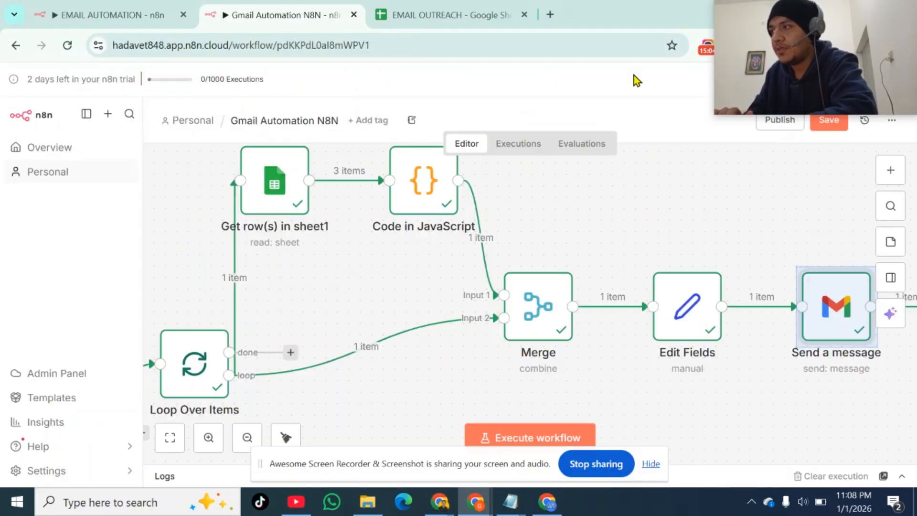
# Add a Wait node after Send a message, resuming after a time interval of 15 seconds
pyautogui.hscroll(5, 710, 298)
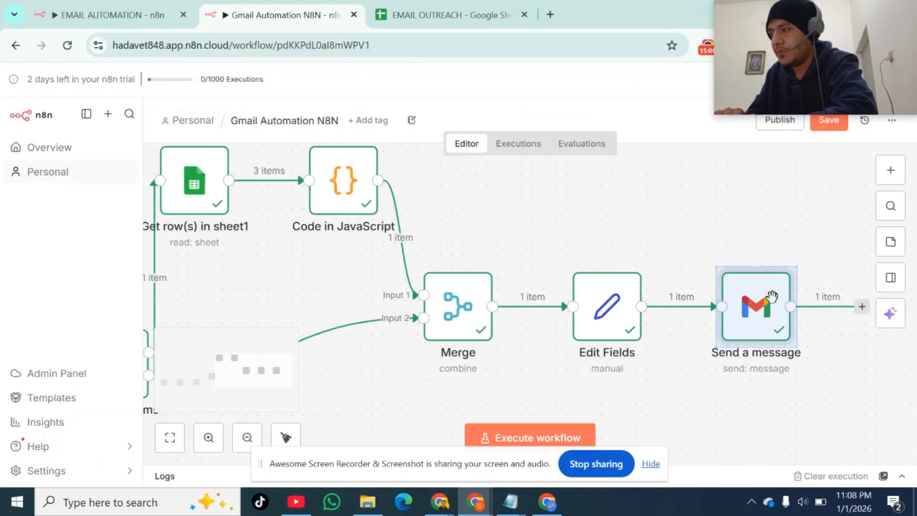
pyautogui.hscroll(1, 773, 298)
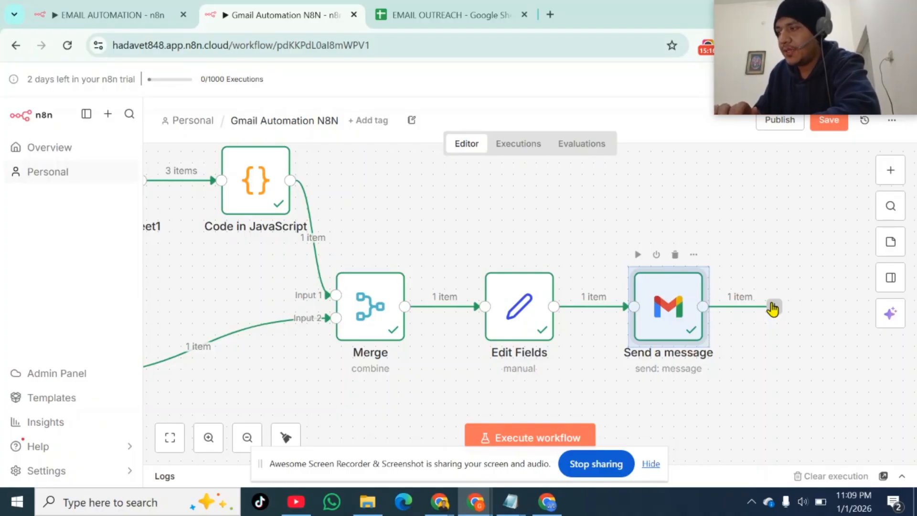
pyautogui.click(773, 308)
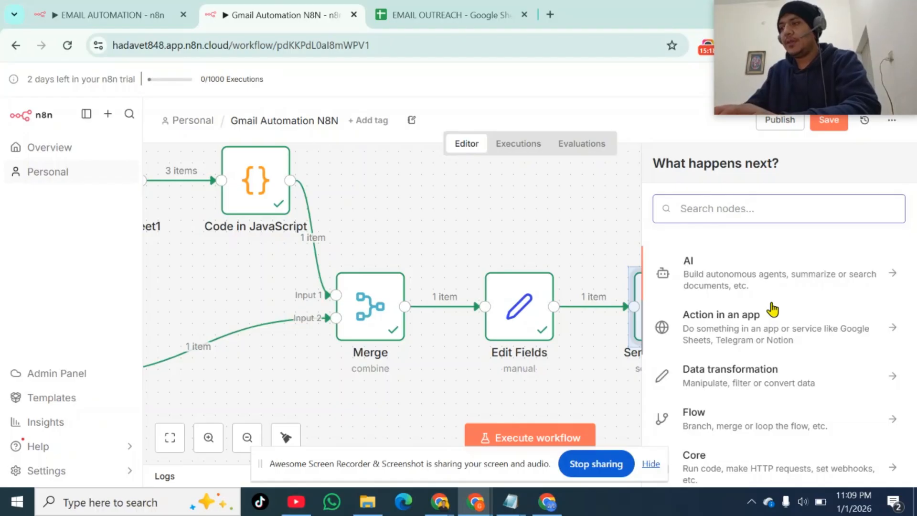
pyautogui.write('wait')
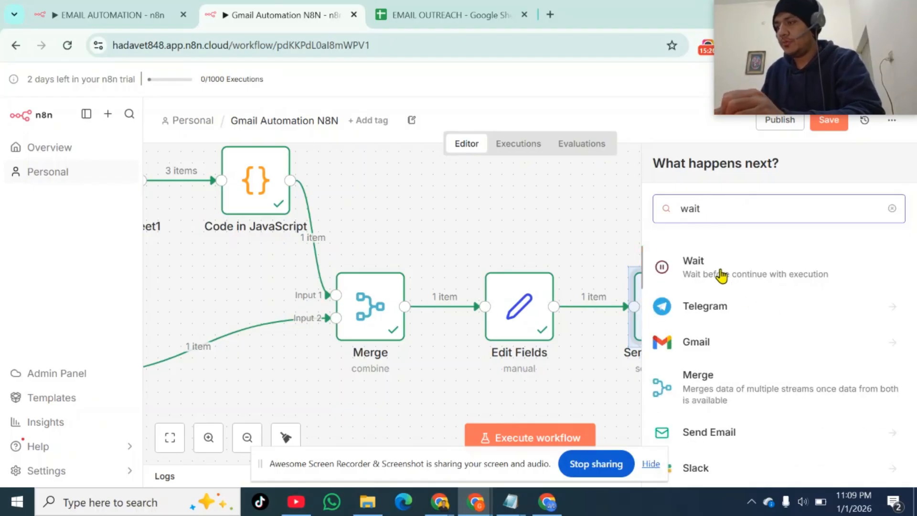
pyautogui.click(720, 274)
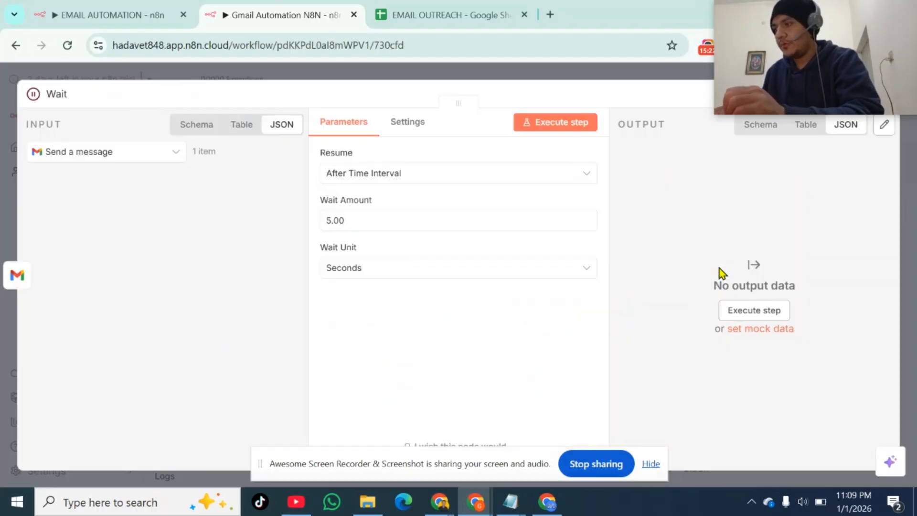
pyautogui.click(323, 216)
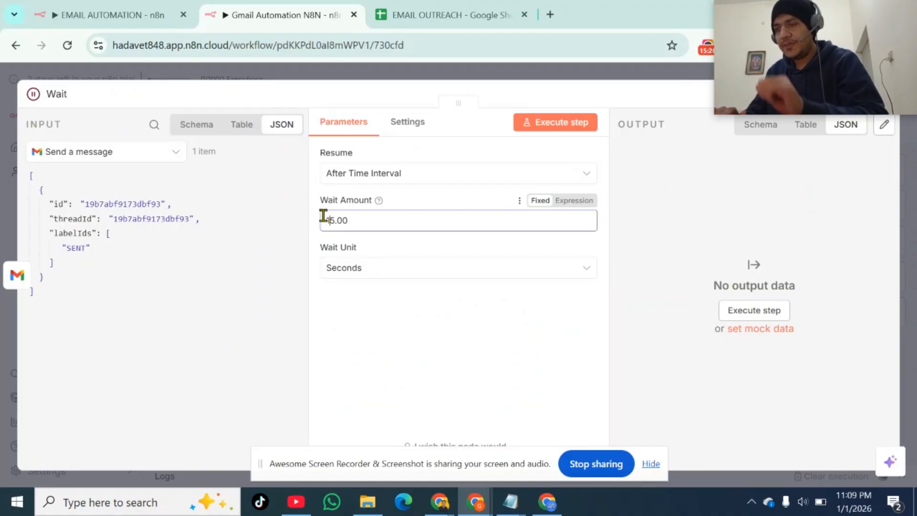
pyautogui.click(573, 70)
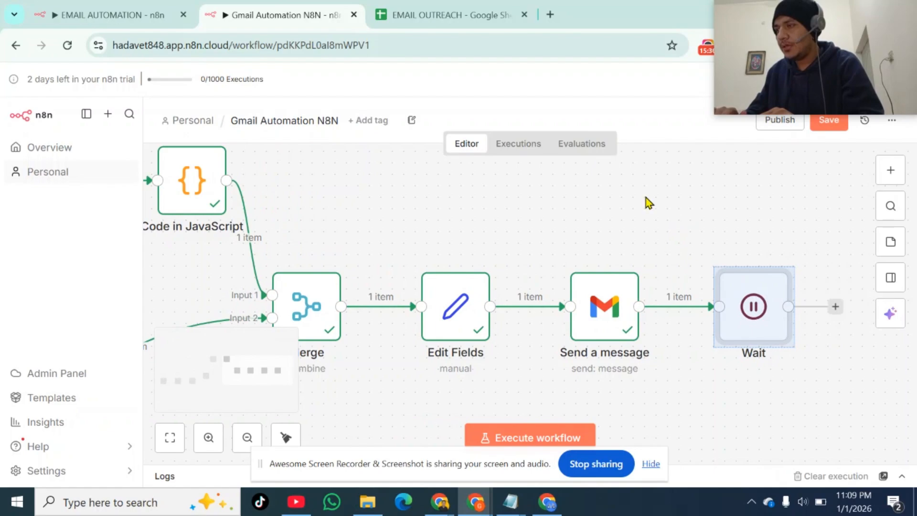
# Tidy up the workflow layout and connect the Wait node's output back to the Loop Over Items input
pyautogui.rightClick(646, 197)
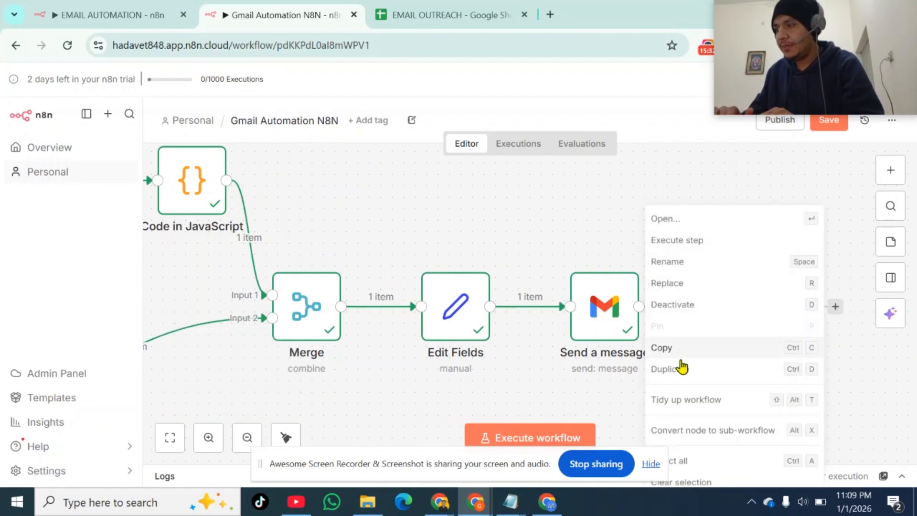
pyautogui.click(689, 401)
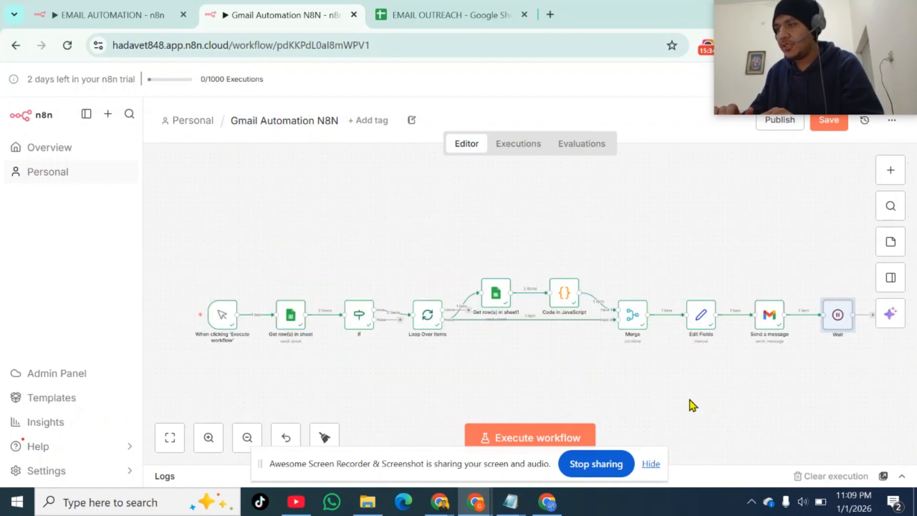
pyautogui.hscroll(2, 668, 425)
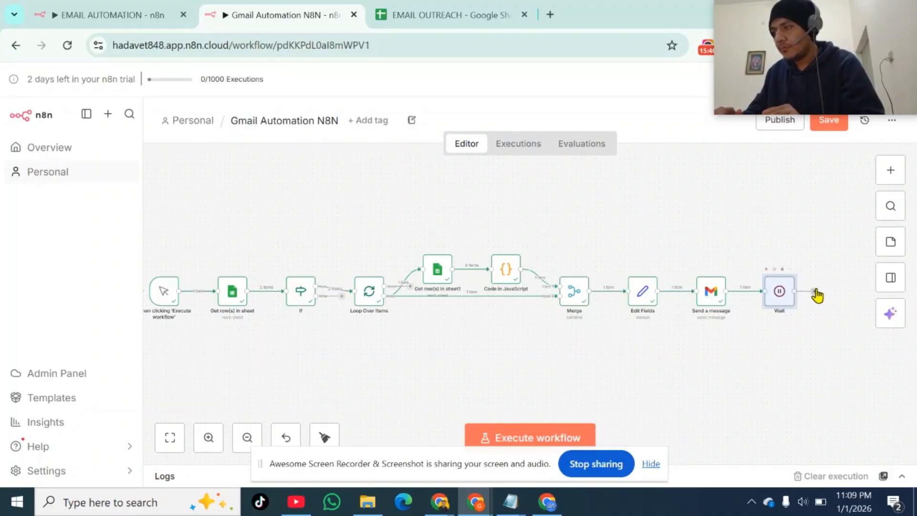
pyautogui.moveTo(806, 328); pyautogui.dragTo(351, 340)
pyautogui.moveTo(354, 302); pyautogui.dragTo(353, 300)
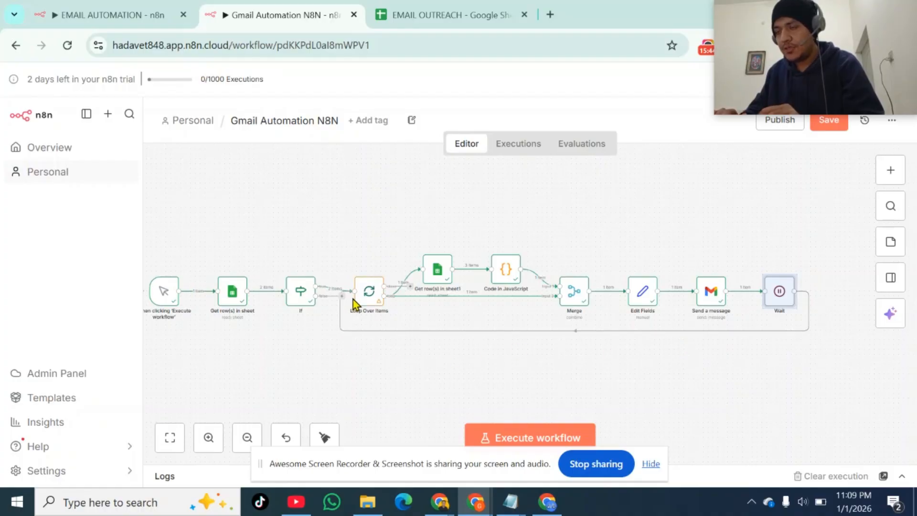
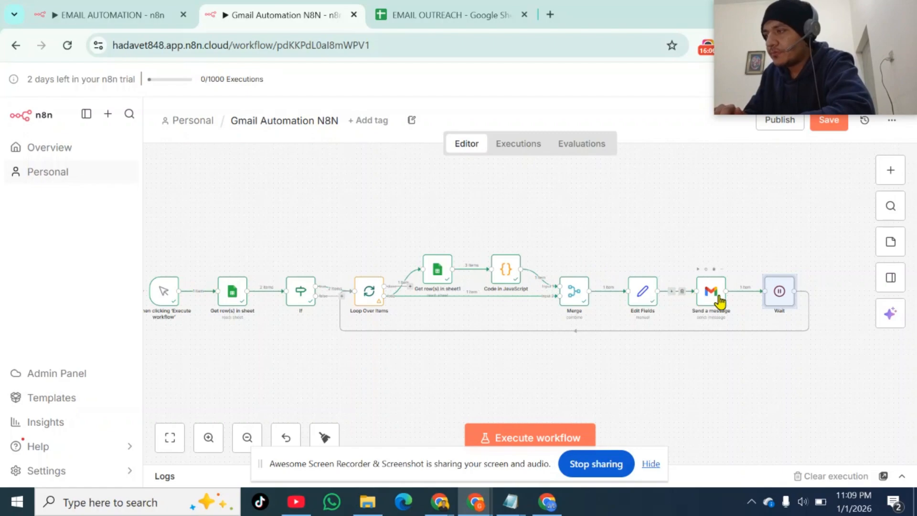
# Move the Send a message and Wait nodes below the main row of nodes
pyautogui.moveTo(718, 298); pyautogui.dragTo(678, 371)
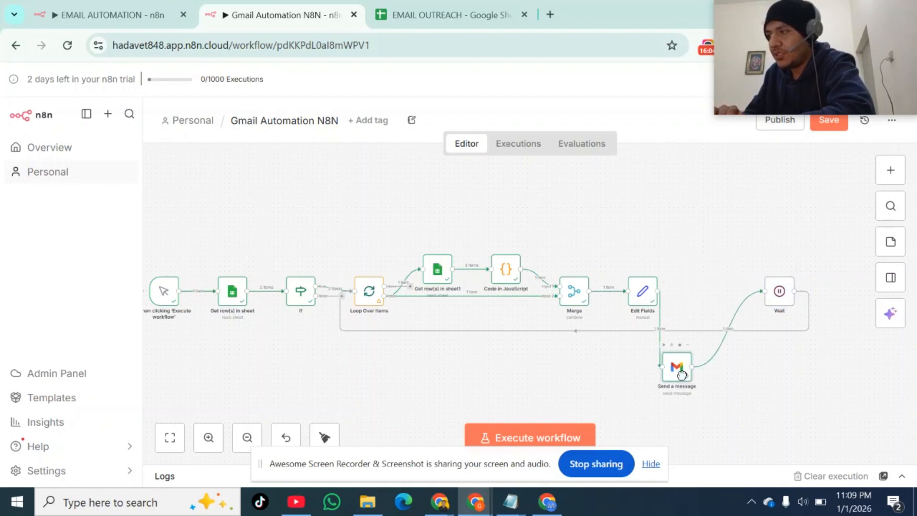
pyautogui.moveTo(783, 297); pyautogui.dragTo(780, 368)
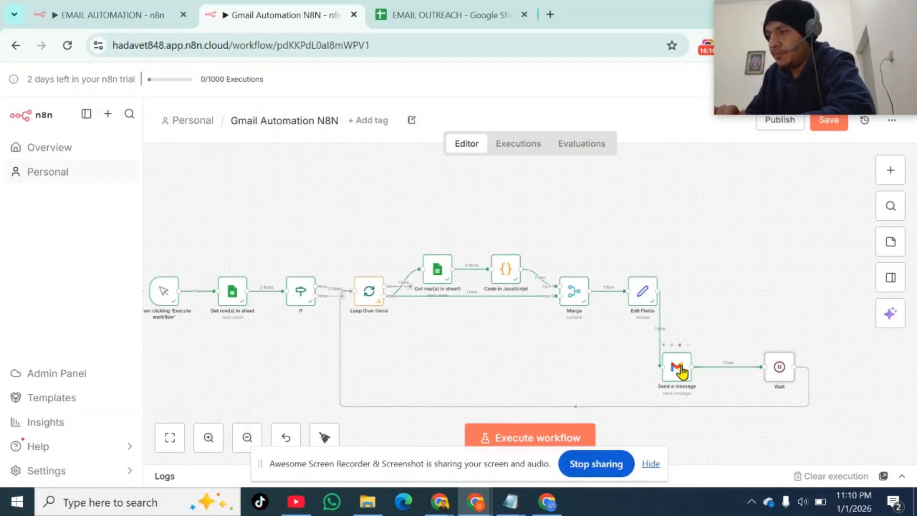
# Check the SEND STATUS and TIME columns in the EMAIL OUTREACH sheet and return to the Gmail Automation N8N workflow
pyautogui.click(448, 19)
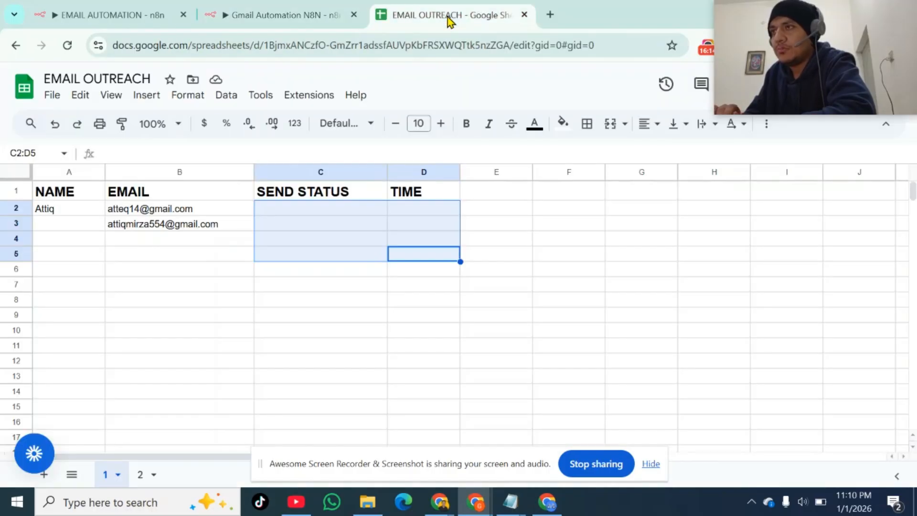
pyautogui.click(318, 273)
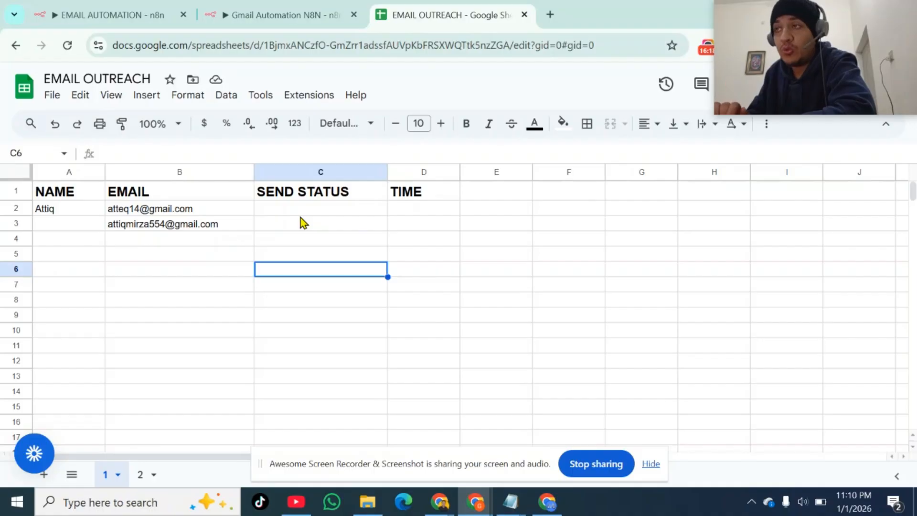
pyautogui.click(250, 11)
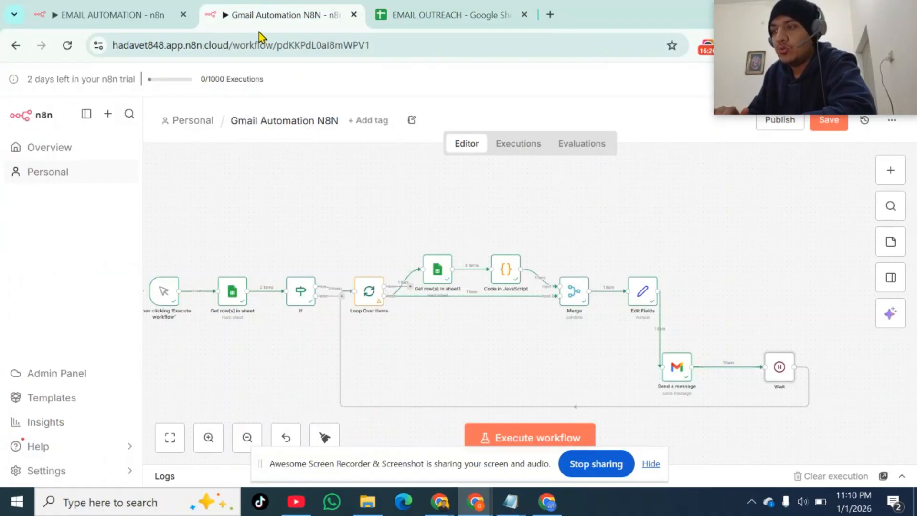
# Inspect the output data of the Send a message node and of the Edit Fields node
pyautogui.doubleClick(673, 370)
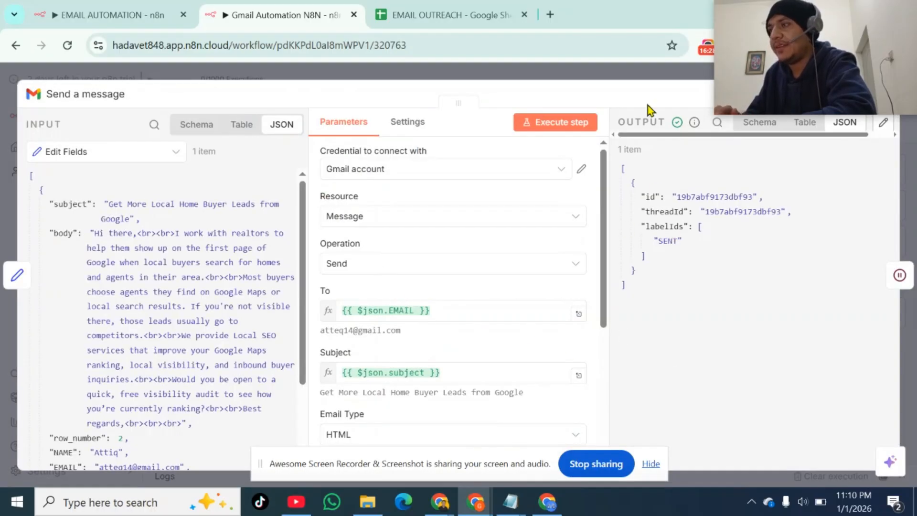
pyautogui.click(647, 77)
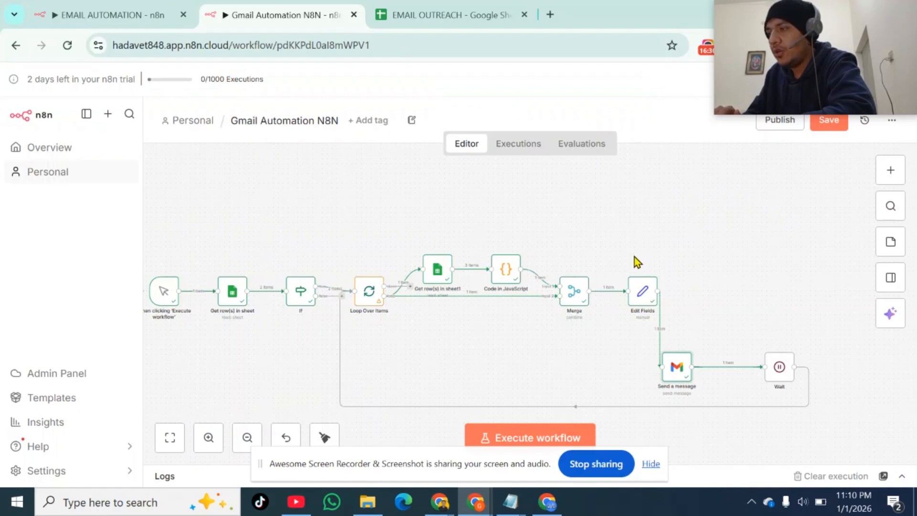
pyautogui.moveTo(639, 287); pyautogui.dragTo(637, 290)
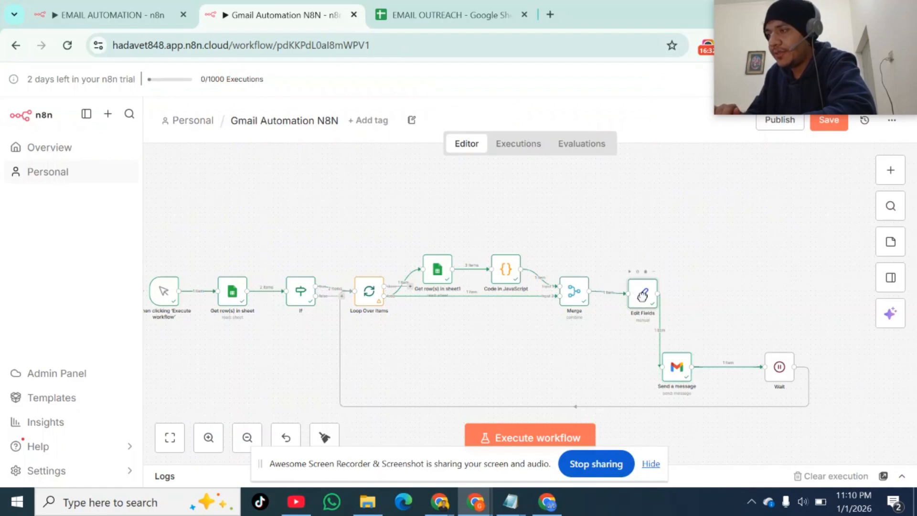
pyautogui.doubleClick(638, 291)
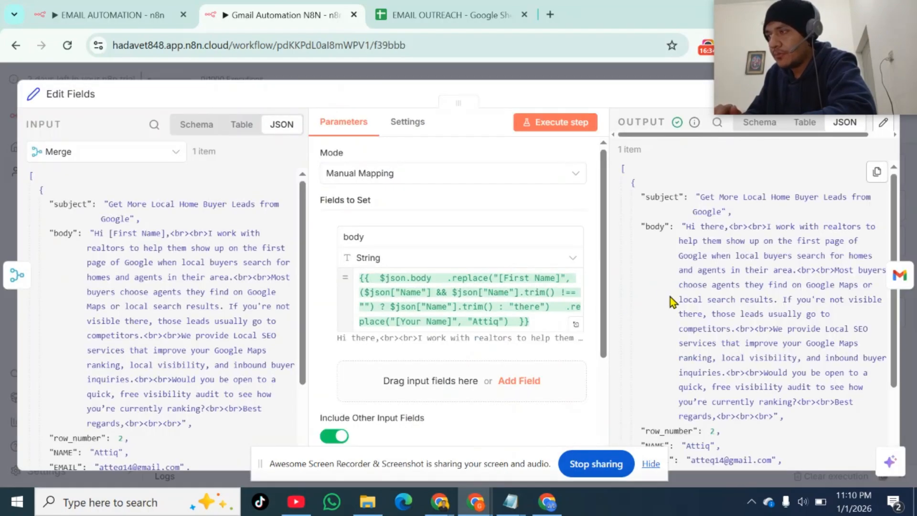
pyautogui.scroll(-2, 670, 297)
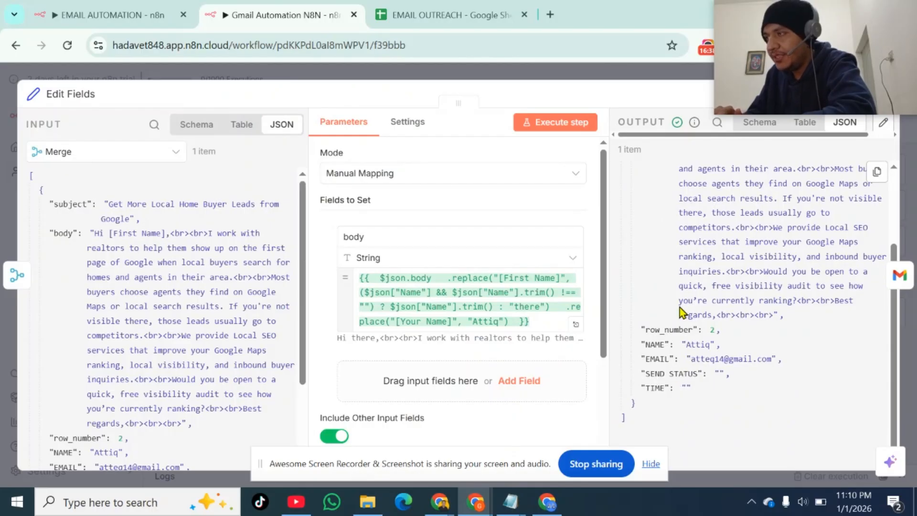
pyautogui.click(648, 76)
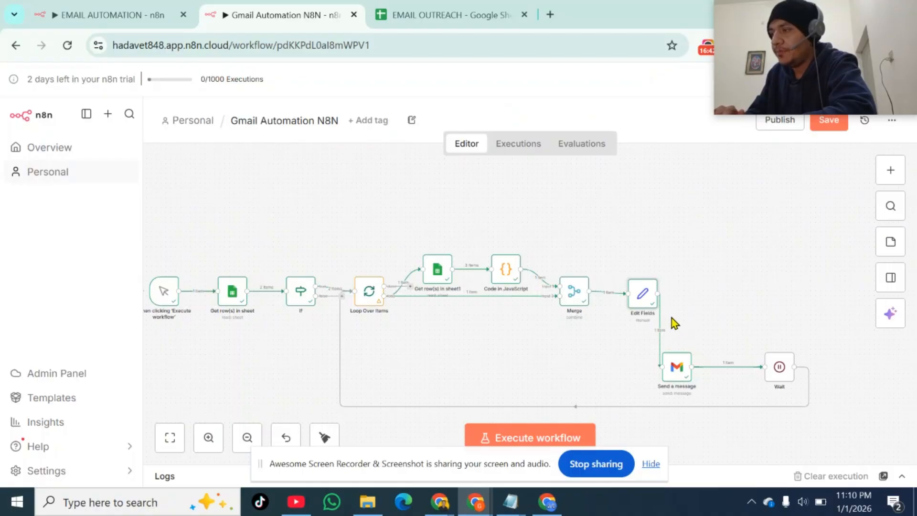
# Add a second Merge node after Edit Fields, combining two inputs by position, and place it farther along the main row
pyautogui.click(658, 295)
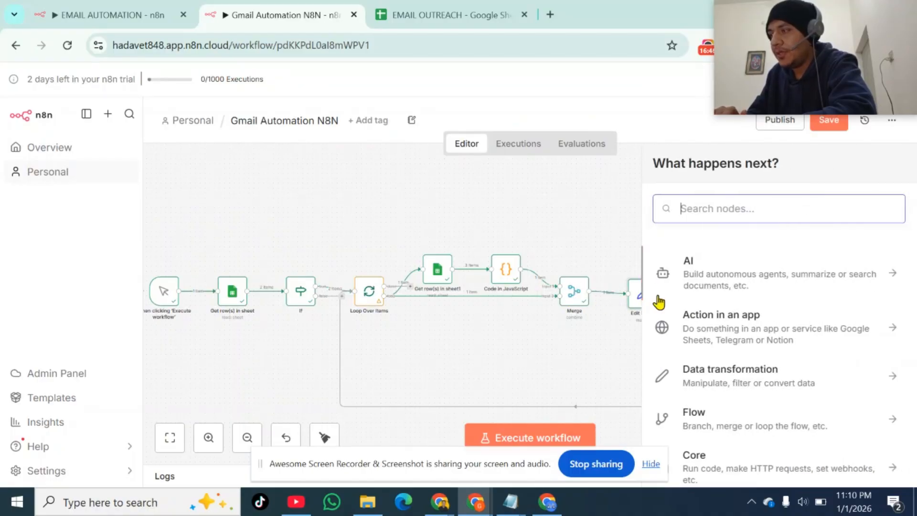
pyautogui.write('merg')
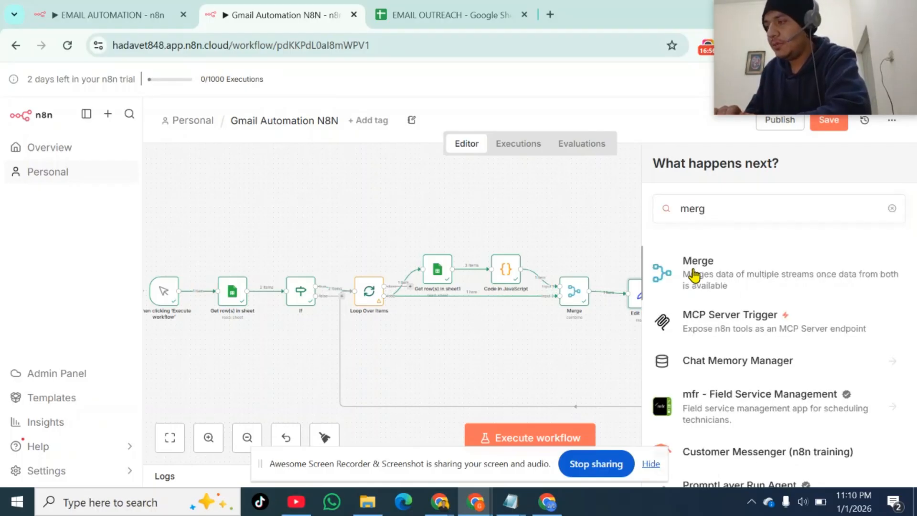
pyautogui.click(694, 276)
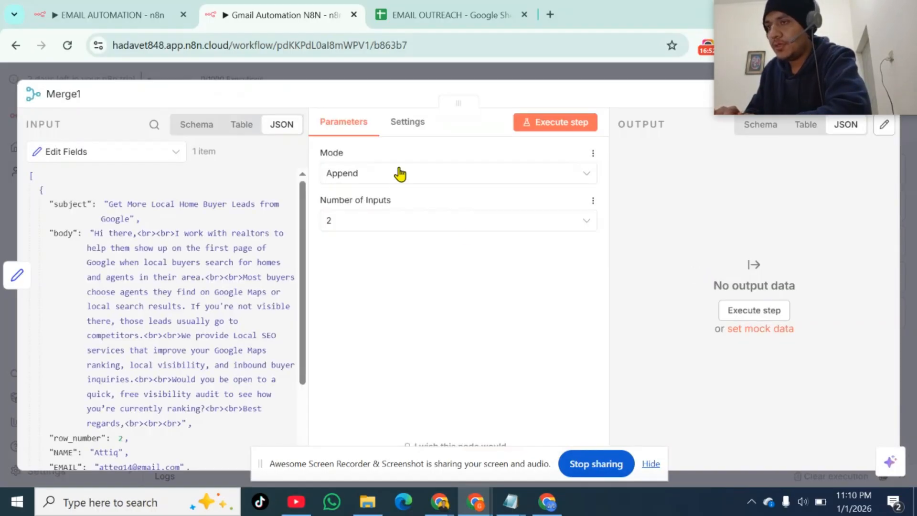
pyautogui.click(401, 176)
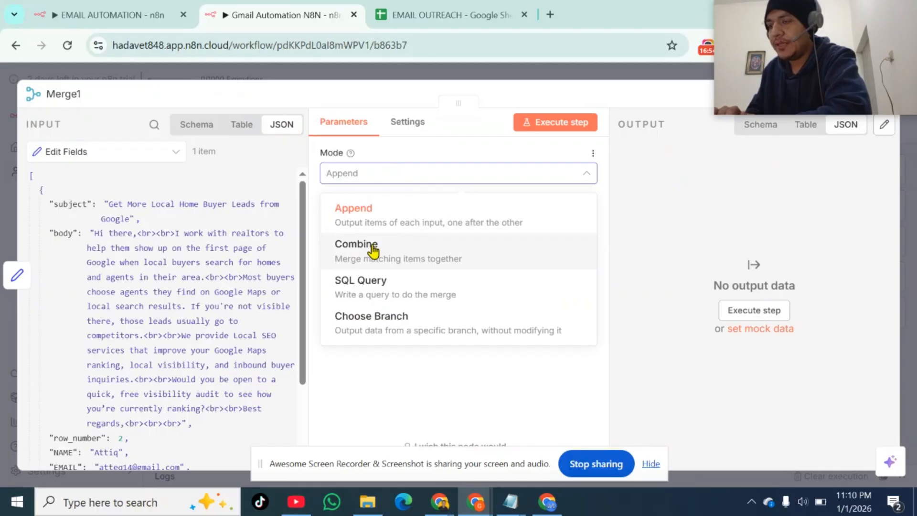
pyautogui.click(374, 249)
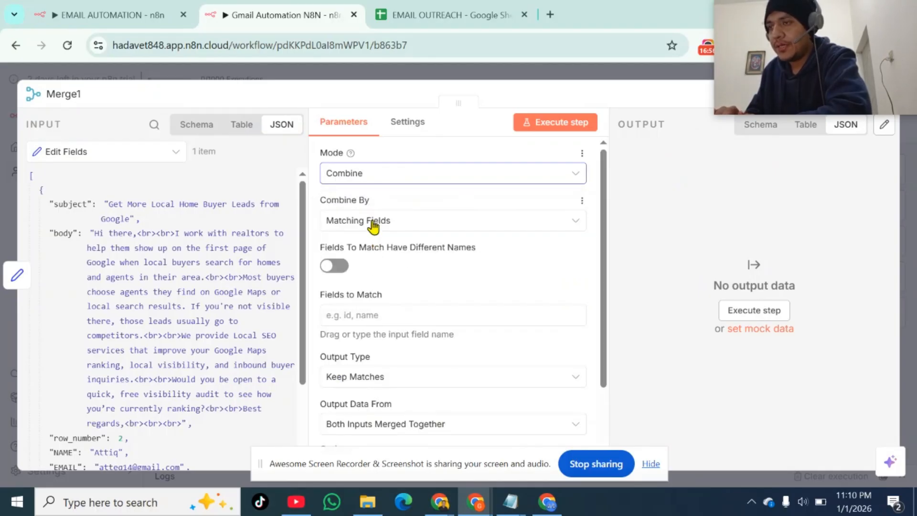
pyautogui.click(373, 226)
pyautogui.click(357, 301)
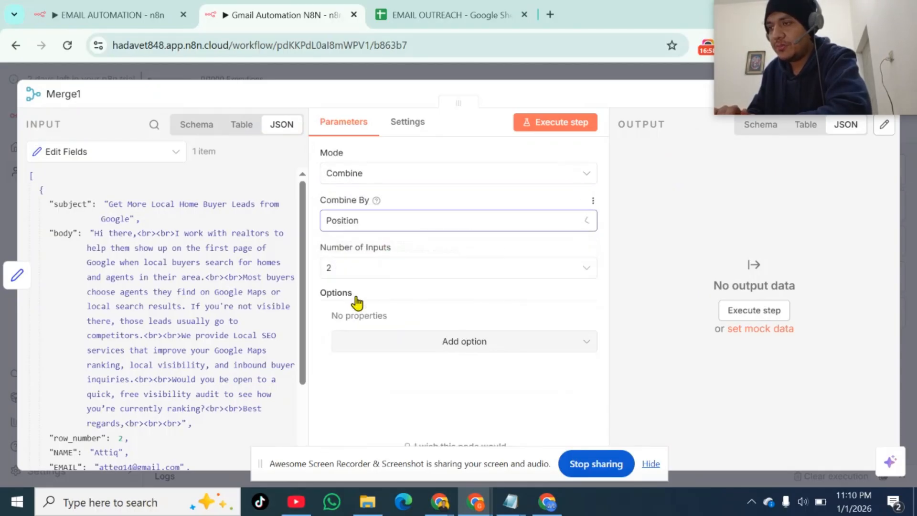
pyautogui.click(591, 72)
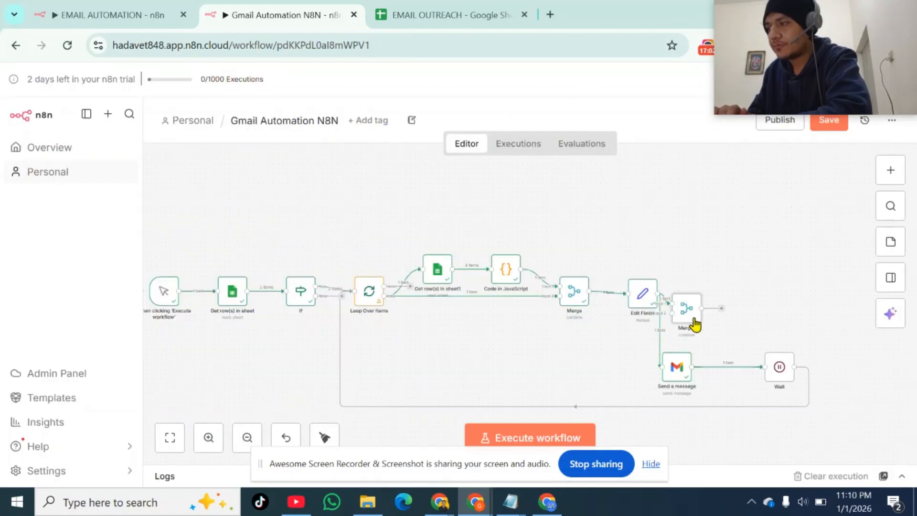
pyautogui.moveTo(691, 322); pyautogui.dragTo(741, 312)
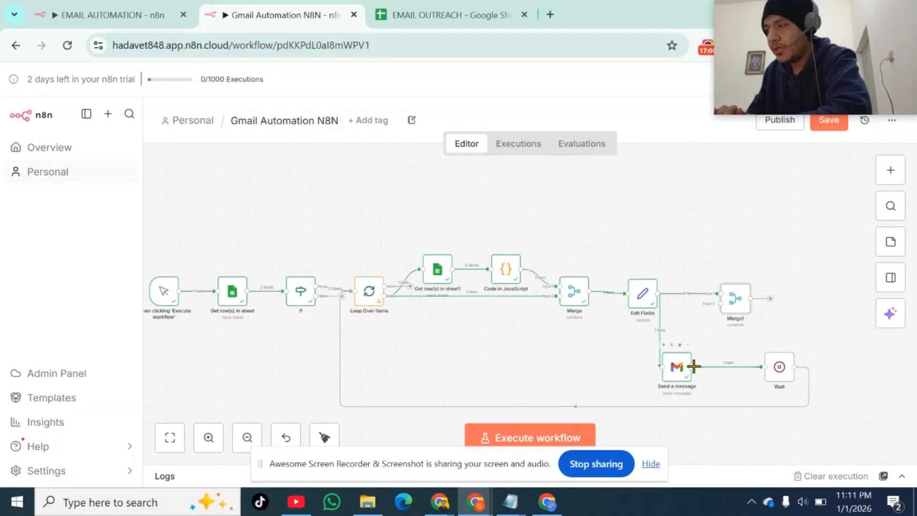
# Connect the Send a message node to the second input of Merge1, then execute Merge1 and inspect its output data
pyautogui.moveTo(691, 367); pyautogui.dragTo(718, 306)
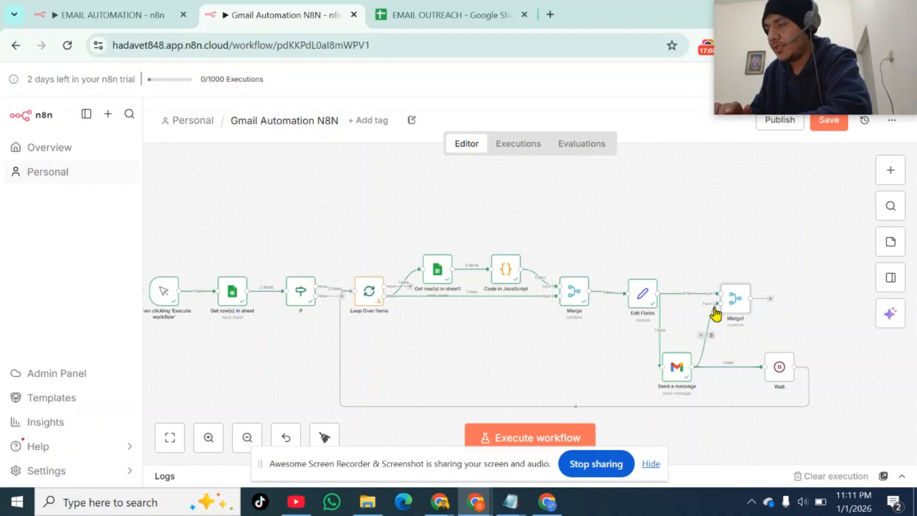
pyautogui.doubleClick(738, 302)
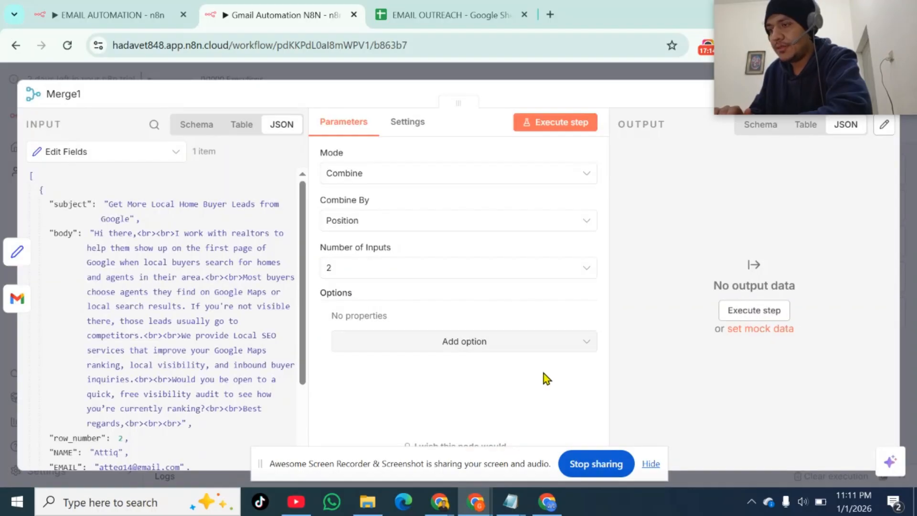
pyautogui.click(530, 122)
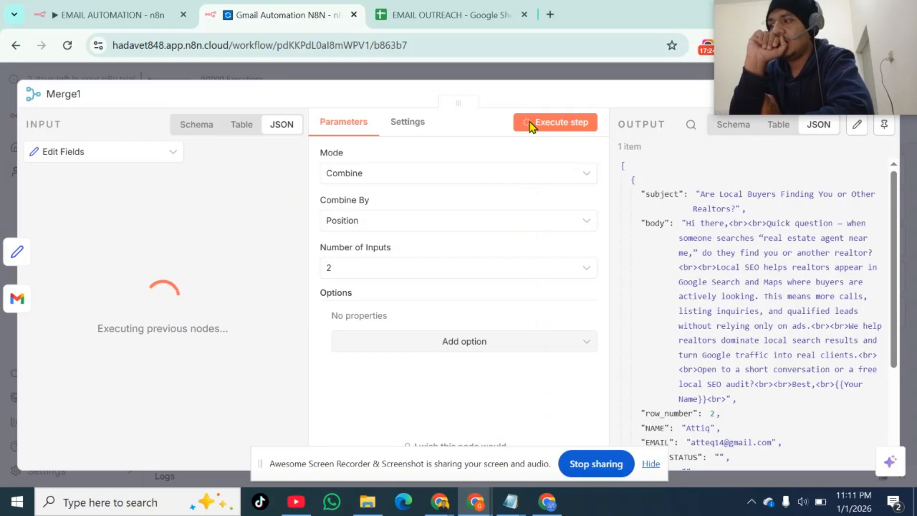
pyautogui.scroll(-1, 745, 295)
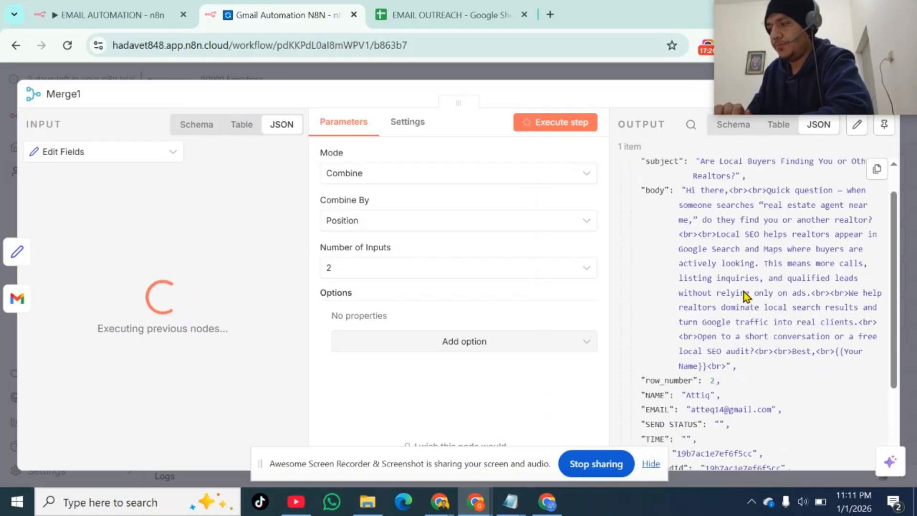
pyautogui.scroll(-4, 743, 290)
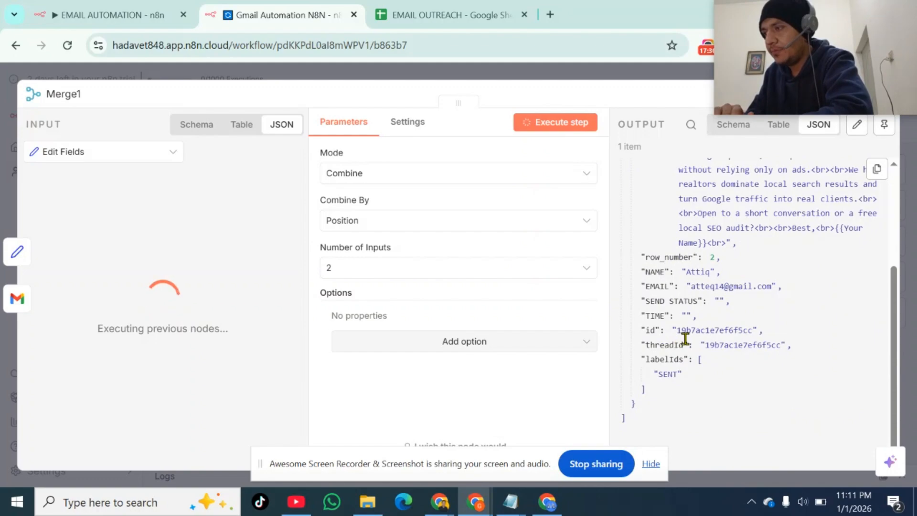
pyautogui.click(636, 71)
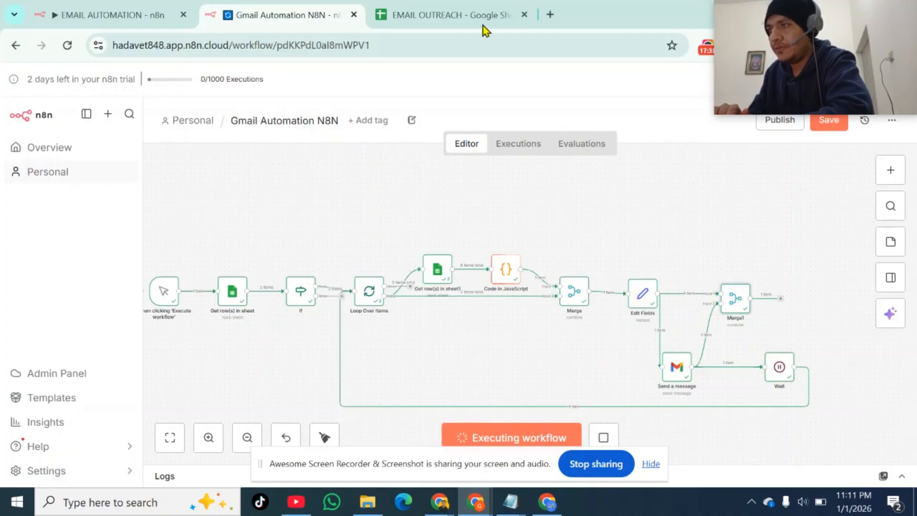
# Check the Gmail inbox for the newly sent outreach email and return to the Gmail Automation N8N workflow
pyautogui.click(546, 502)
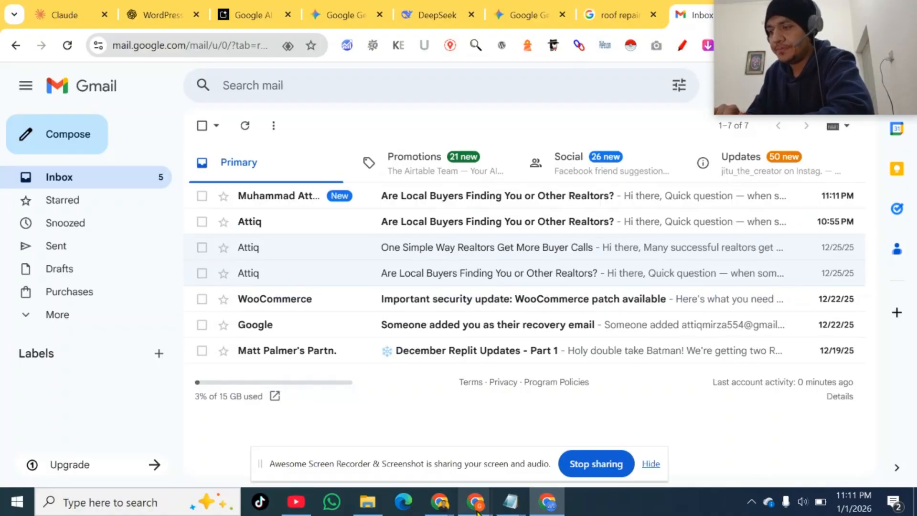
pyautogui.moveTo(477, 513)
pyautogui.click(528, 458)
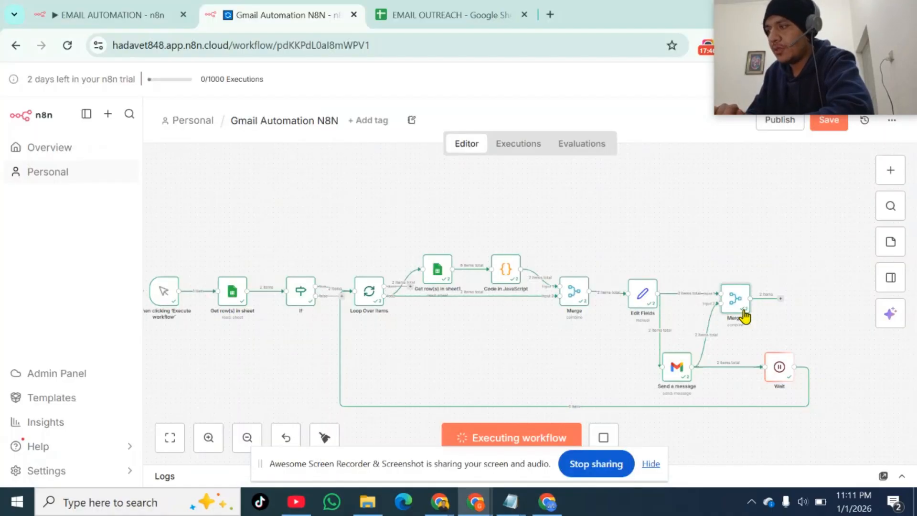
# Add a Google Sheets node with the Append or update row in sheet action after Merge1
pyautogui.click(780, 299)
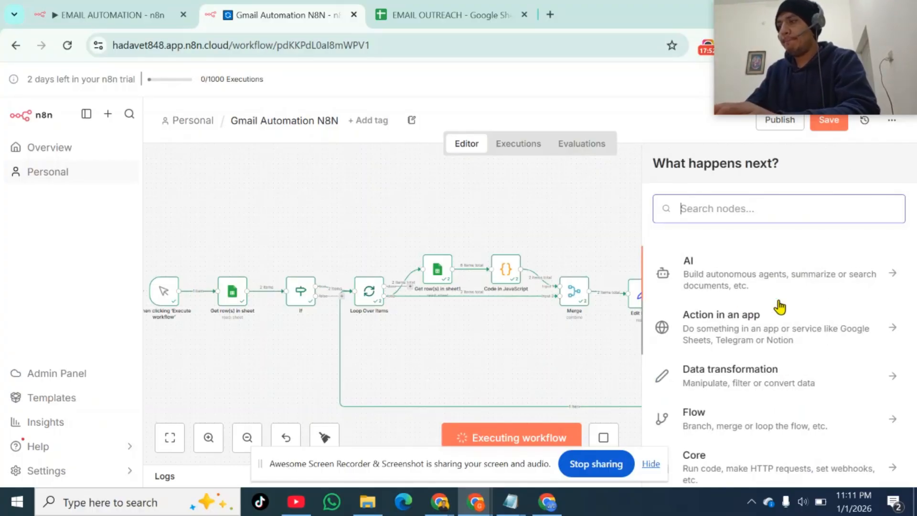
pyautogui.write('goo')
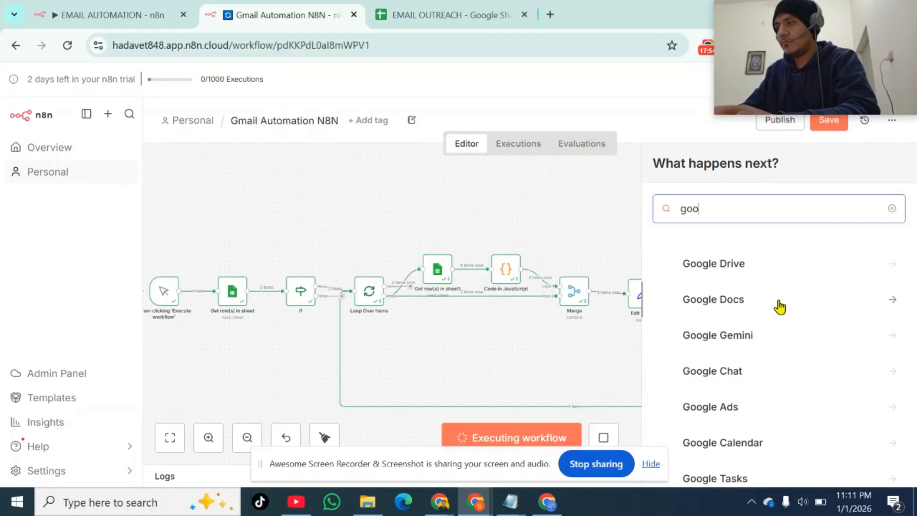
pyautogui.write('gle shee')
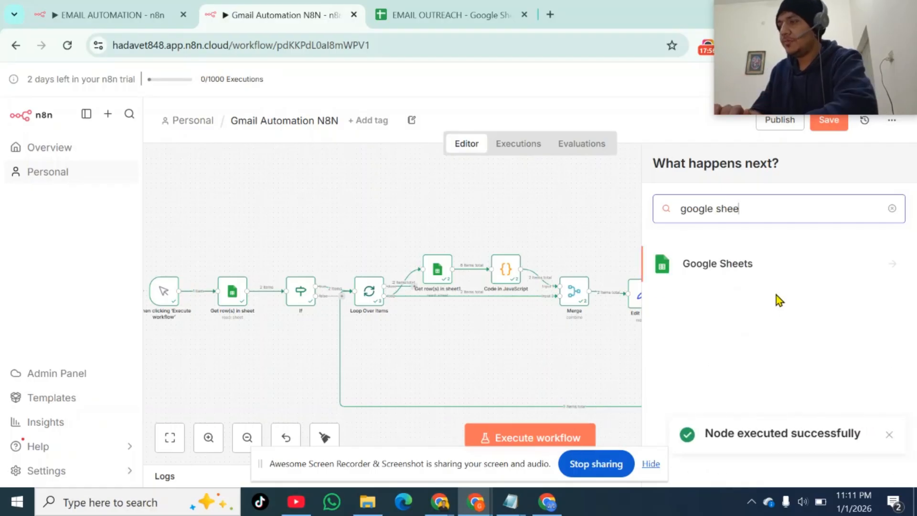
pyautogui.click(767, 274)
pyautogui.scroll(-3, 768, 273)
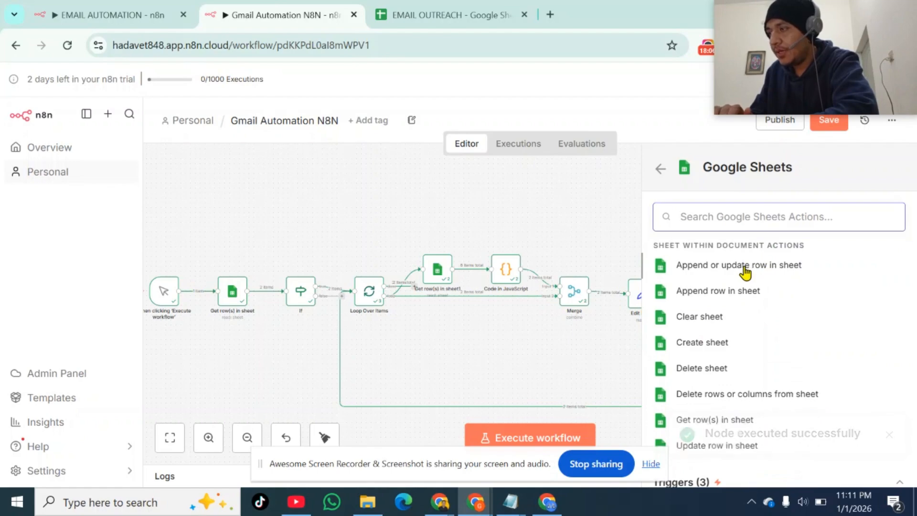
pyautogui.click(746, 273)
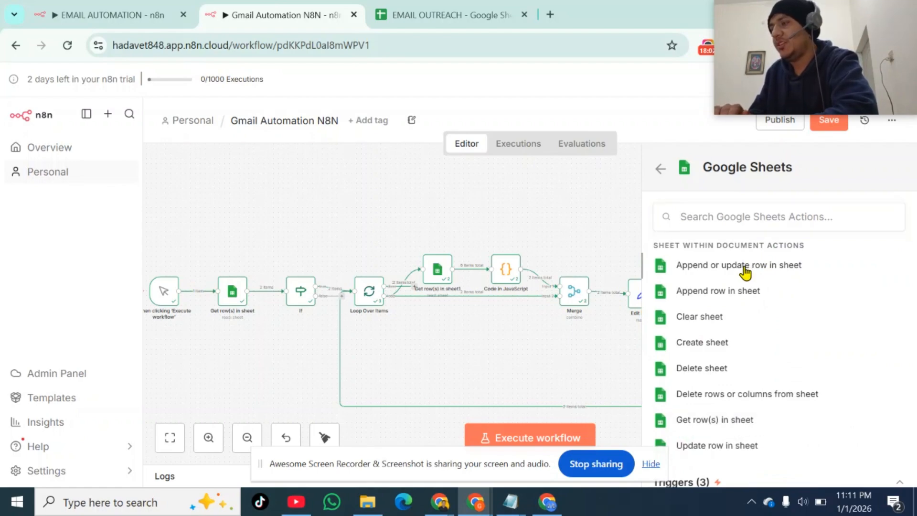
pyautogui.click(746, 273)
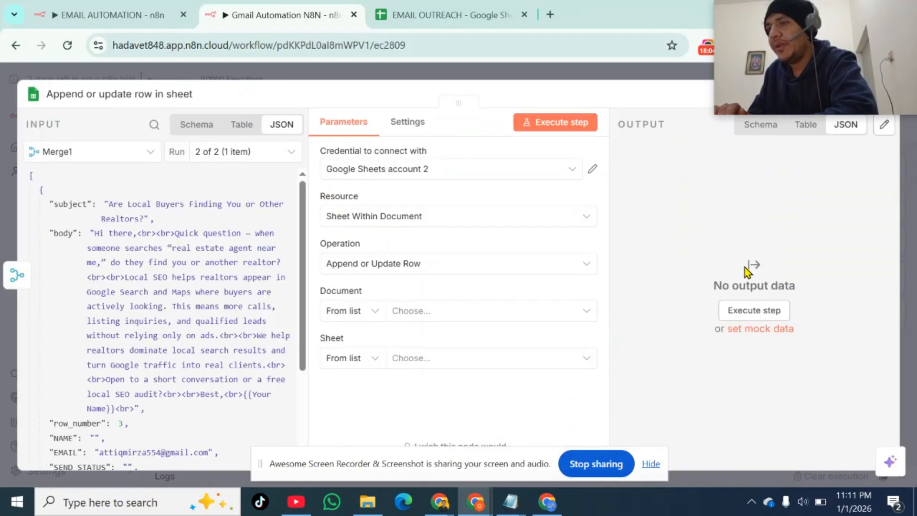
# Set the node's credential to Google Sheets account, its document to EMAIL OUTREACH and its sheet to 1
pyautogui.click(390, 176)
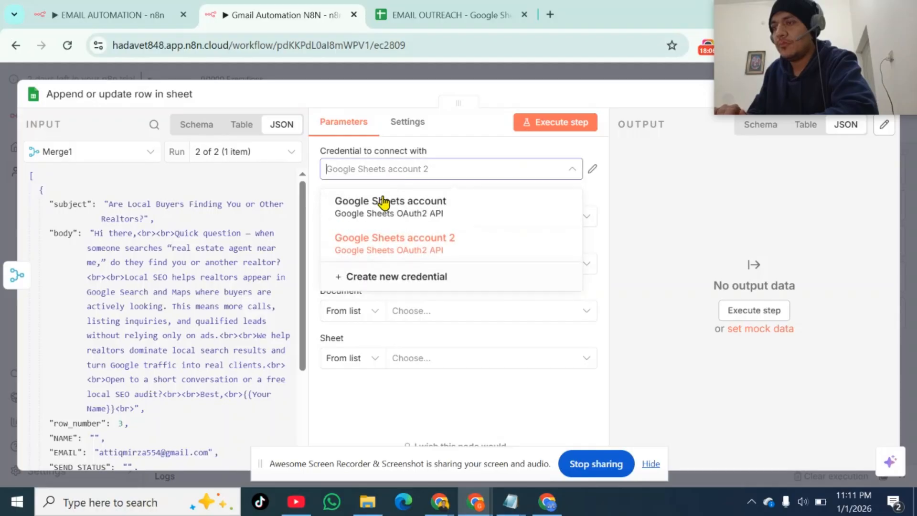
pyautogui.click(380, 216)
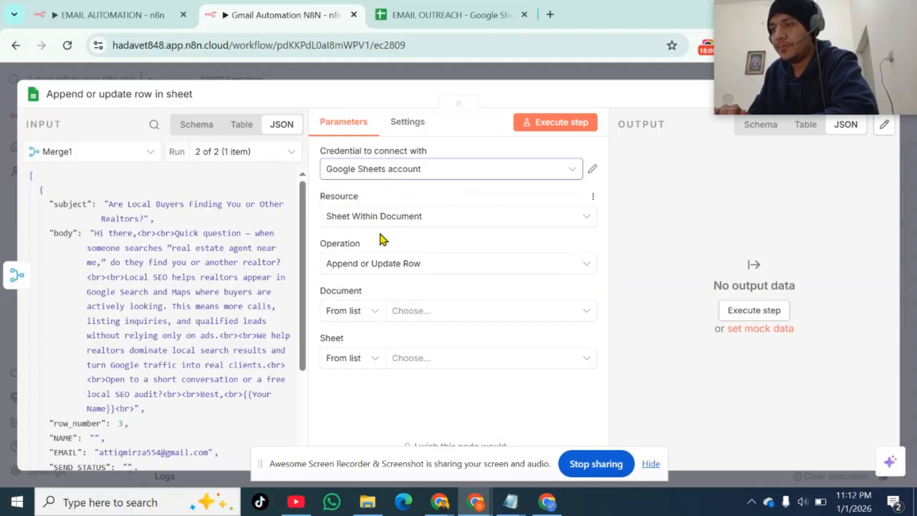
pyautogui.click(416, 319)
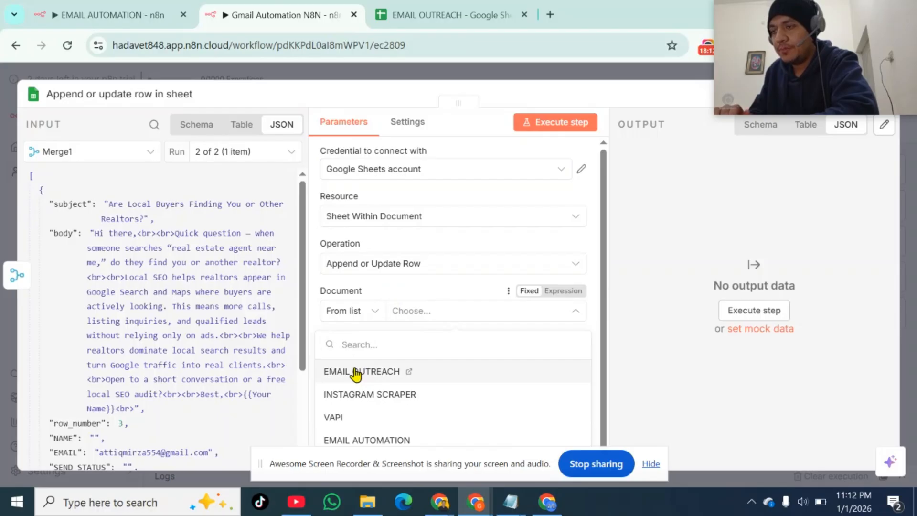
pyautogui.click(355, 372)
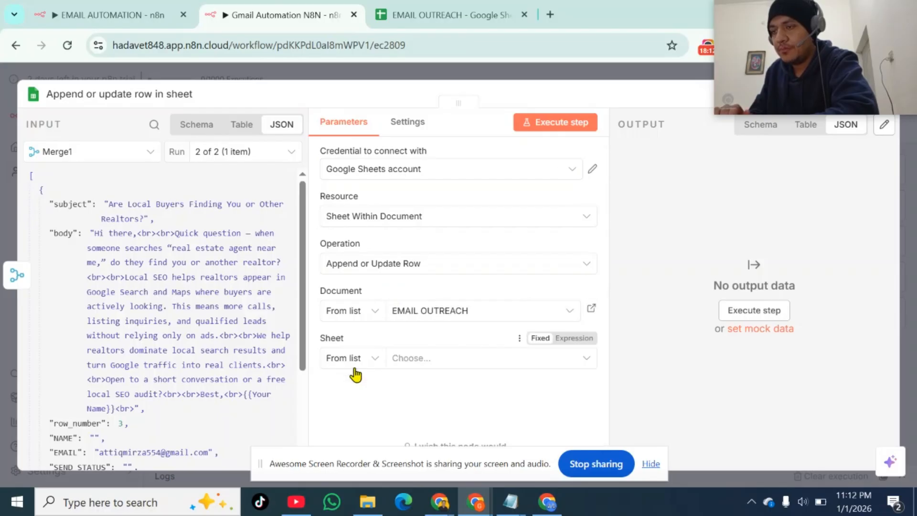
pyautogui.click(410, 363)
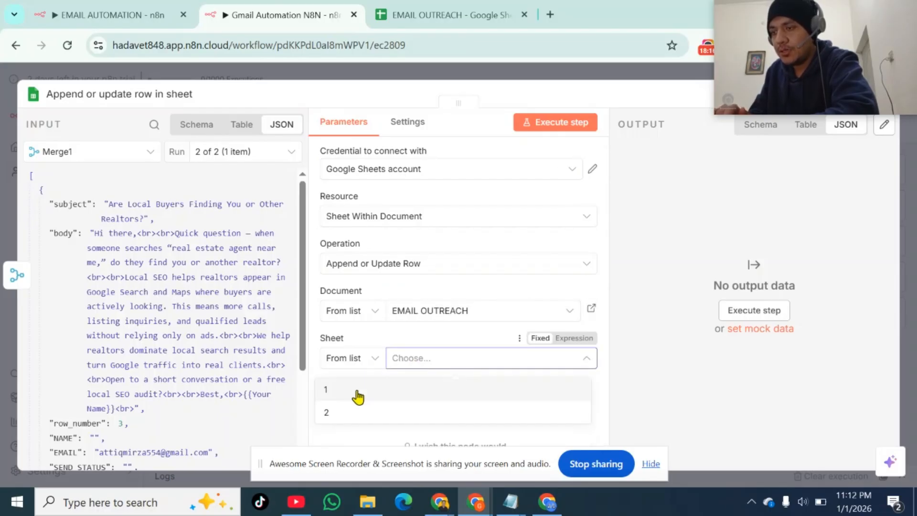
pyautogui.click(326, 391)
# Compare the column headings in the EMAIL OUTREACH sheet with the node's values to send
pyautogui.click(423, 14)
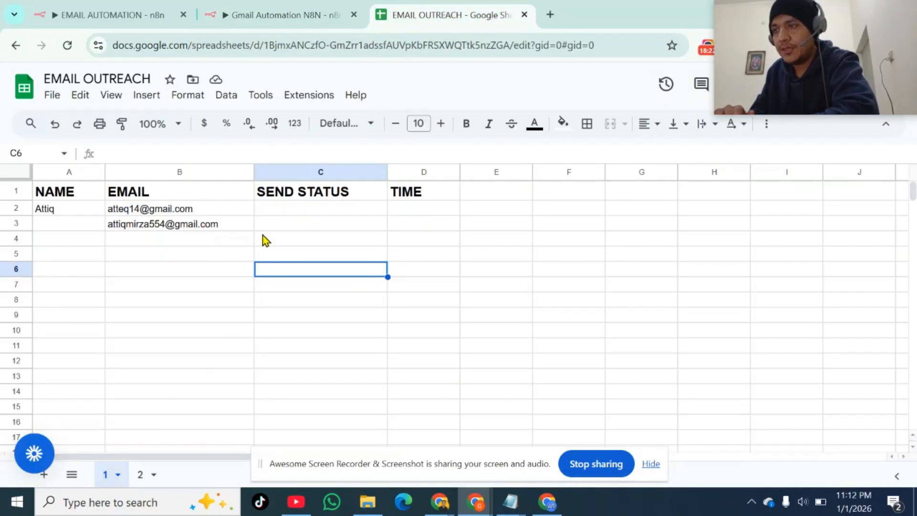
pyautogui.click(258, 12)
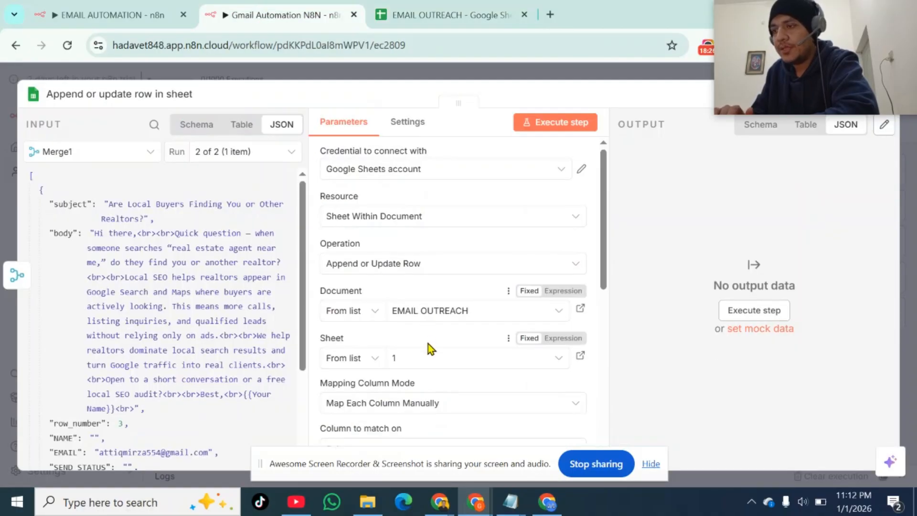
pyautogui.scroll(-3, 428, 343)
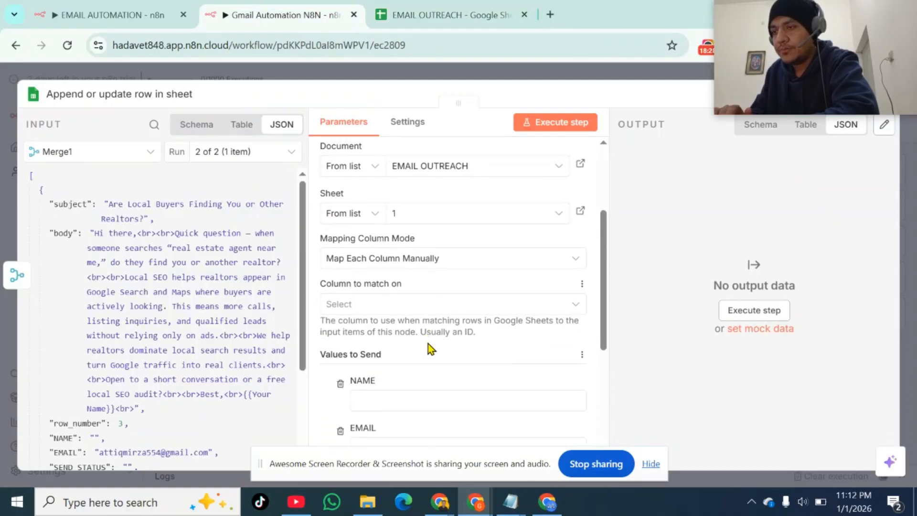
pyautogui.scroll(-2, 371, 365)
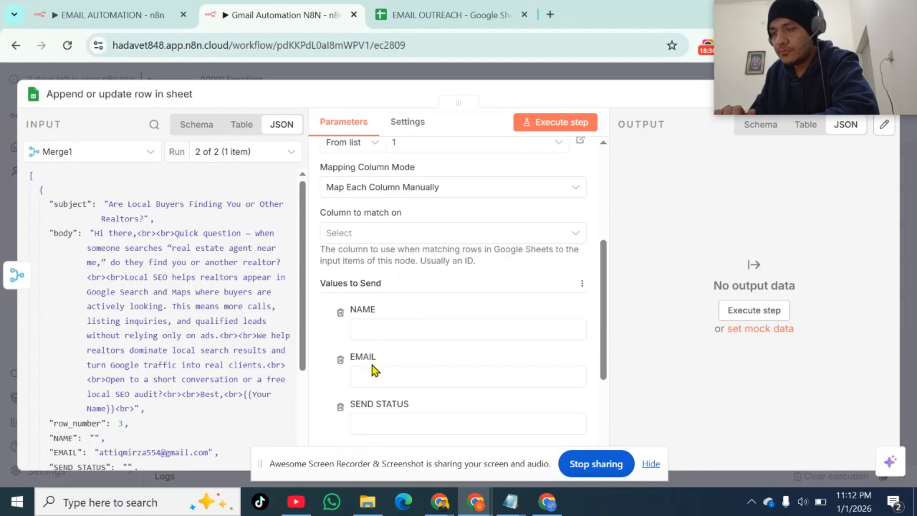
pyautogui.scroll(-1, 371, 364)
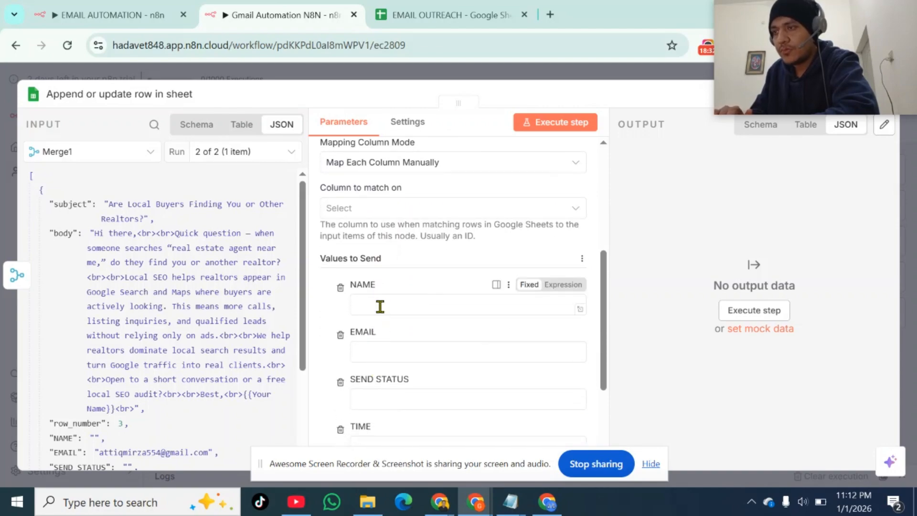
pyautogui.scroll(-2, 380, 306)
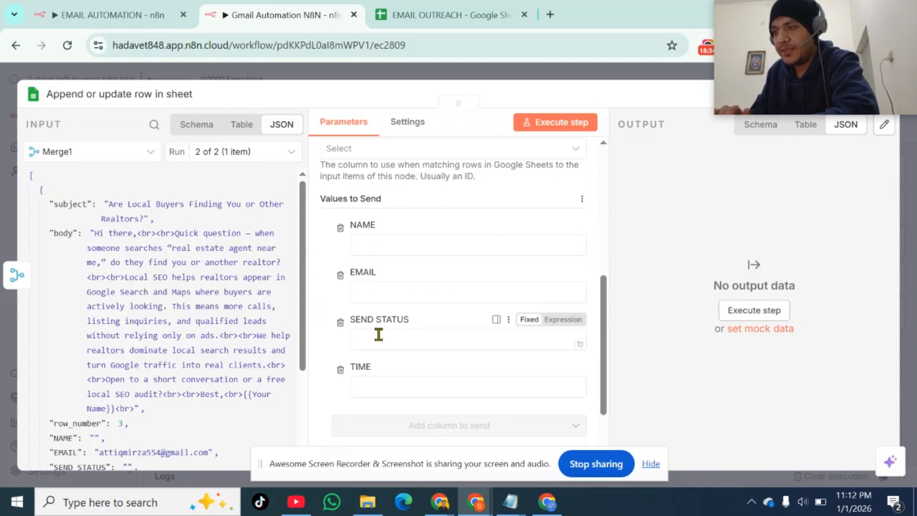
# Select the empty SEND STATUS value, then open the Append or update row in sheet node's value mappings in the EMAIL AUTOMATION workflow
pyautogui.click(379, 334)
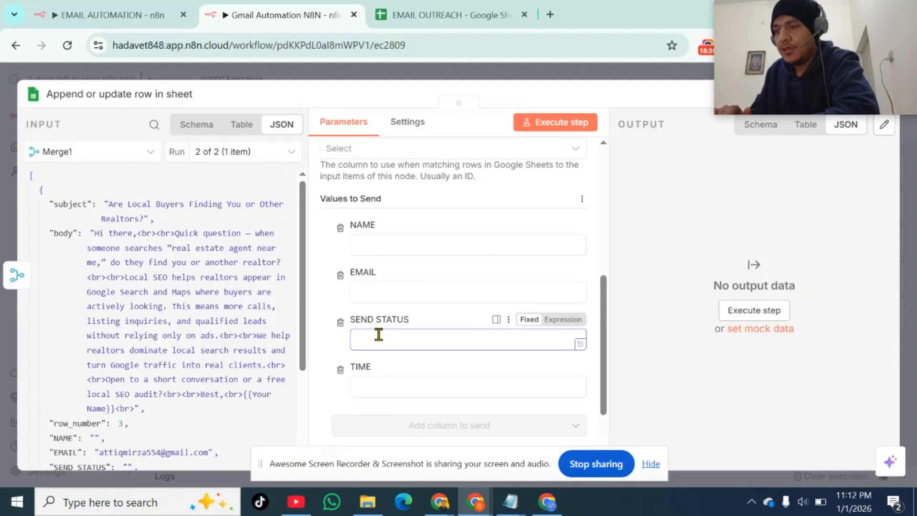
pyautogui.click(118, 9)
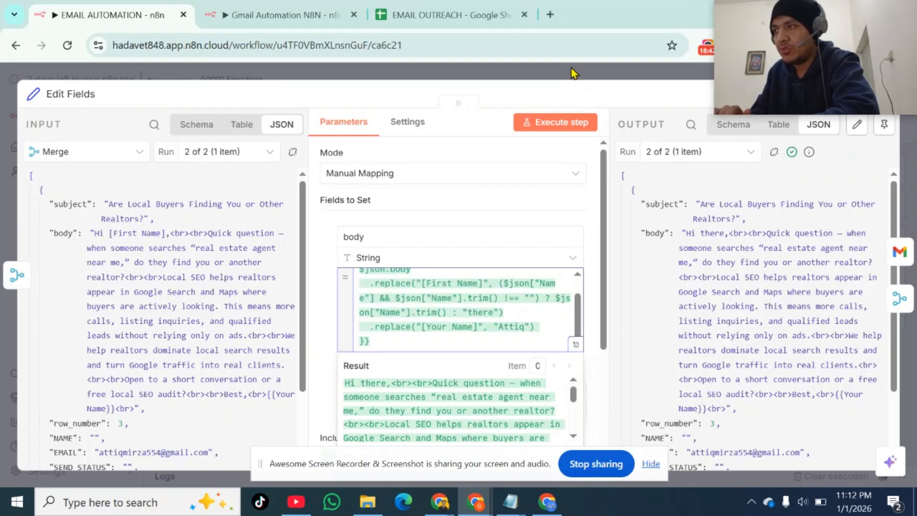
pyautogui.click(571, 68)
pyautogui.hscroll(3, 674, 254)
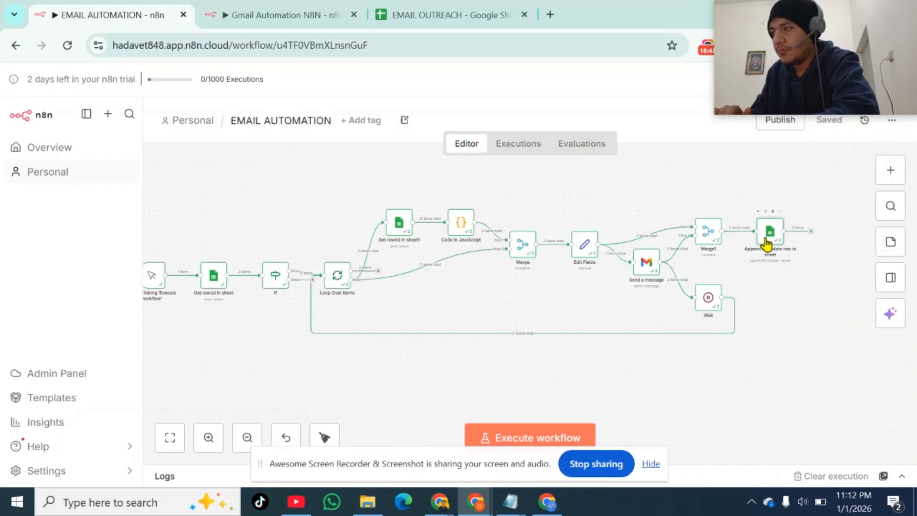
pyautogui.doubleClick(766, 241)
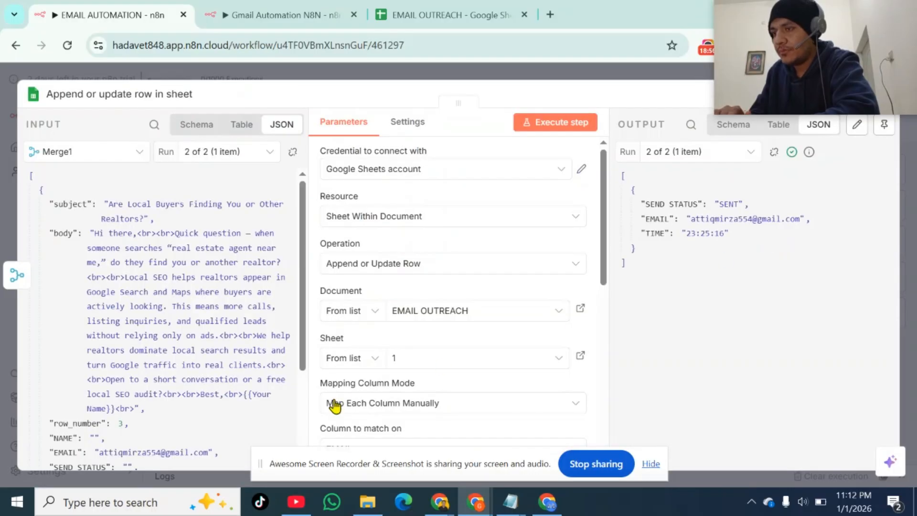
pyautogui.scroll(-1, 335, 400)
pyautogui.scroll(-4, 422, 374)
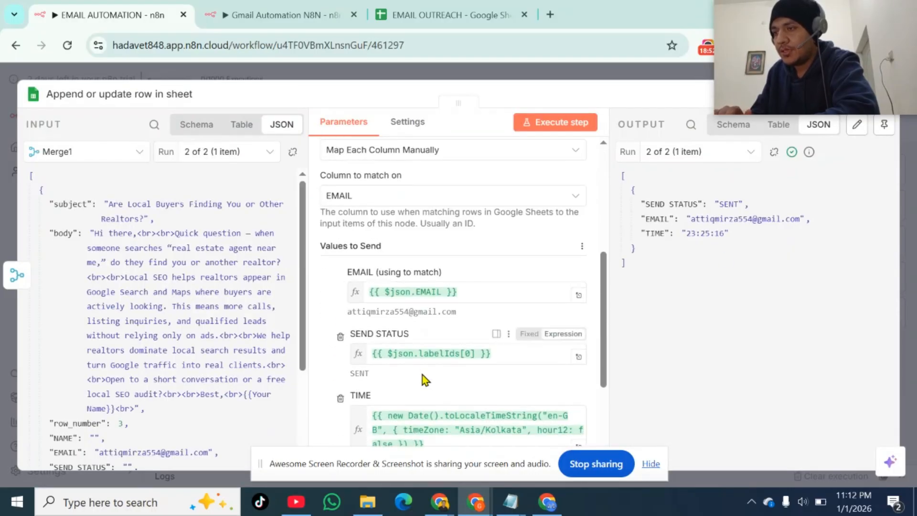
pyautogui.scroll(-2, 452, 325)
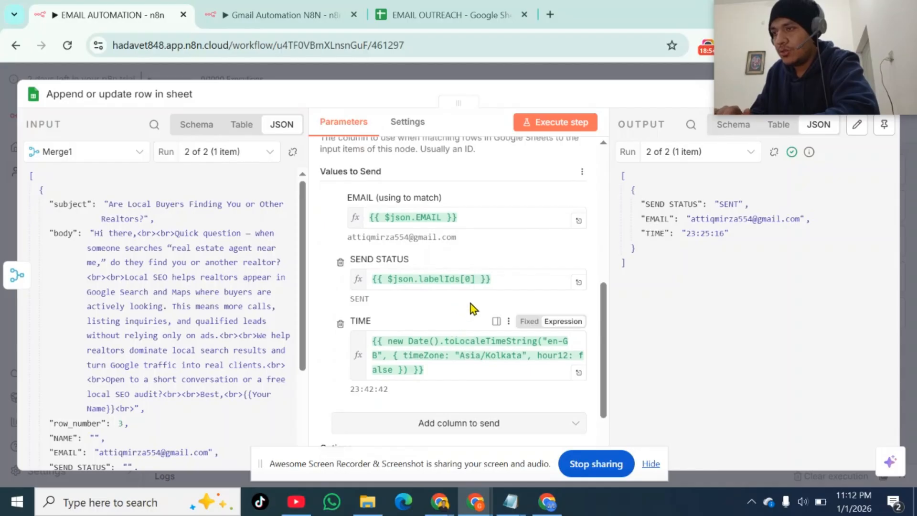
# Copy the SEND STATUS mapping {{ $json.labelIds[0] }} into the Gmail Automation N8N node's SEND STATUS value as an expression
pyautogui.doubleClick(495, 281)
pyautogui.tripleClick(495, 281)
pyautogui.hotkey('ctrl', 'c')
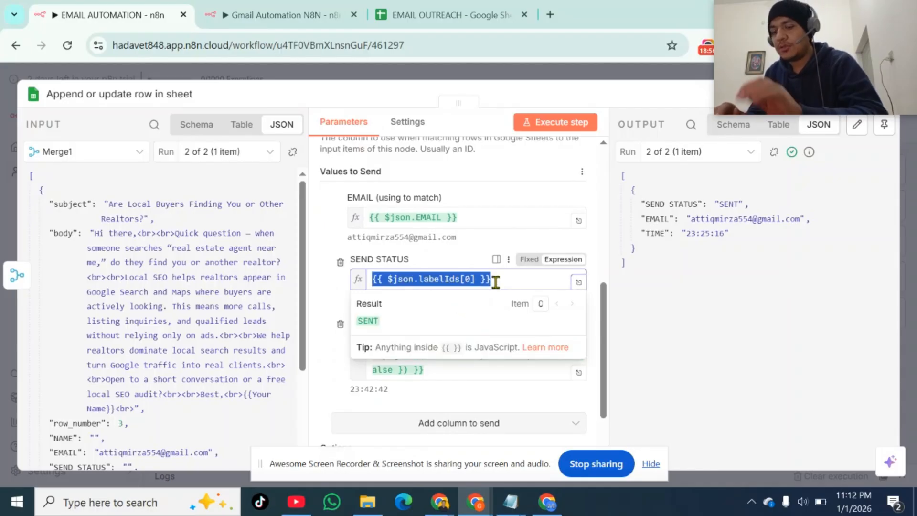
pyautogui.hotkey('ctrl', 'Tab')
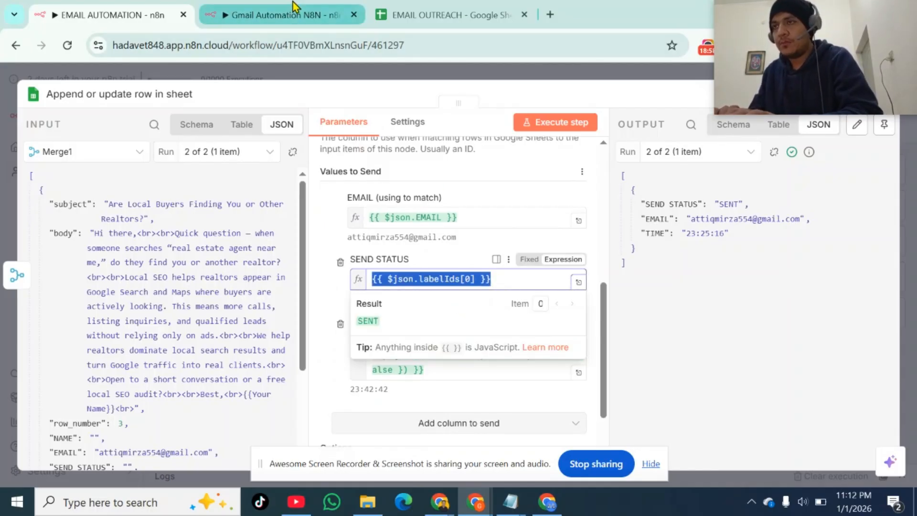
pyautogui.hotkey('ctrl', 'v')
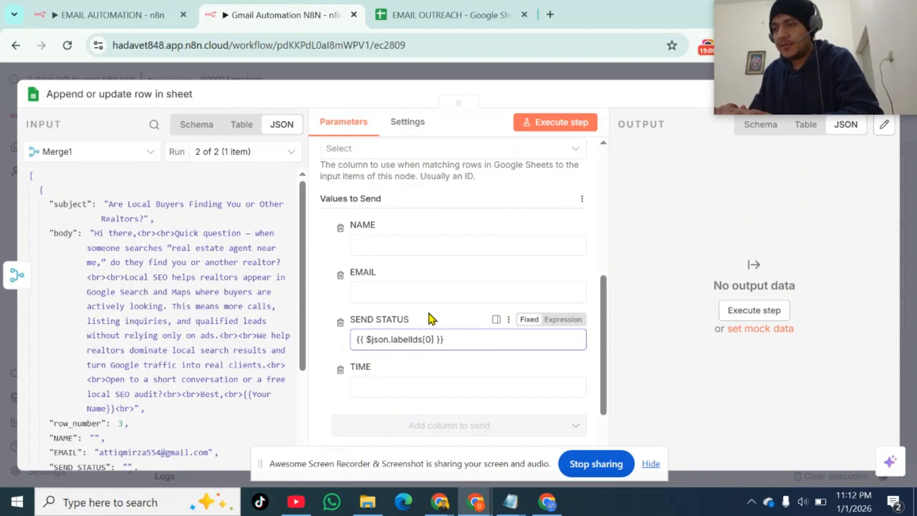
pyautogui.click(565, 321)
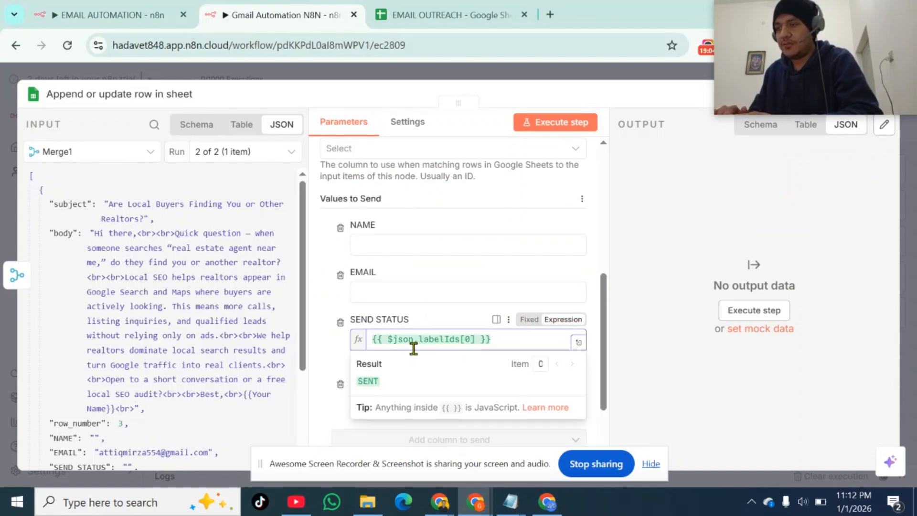
# Copy the EMAIL AUTOMATION workflow's TIME mapping {{ new Date().toLocaleTimeString("en-GB", { timeZone: "Asia/Kolkata", hour12: false }) }} into Gmail Automation N8N's TIME value as an expression
pyautogui.click(317, 337)
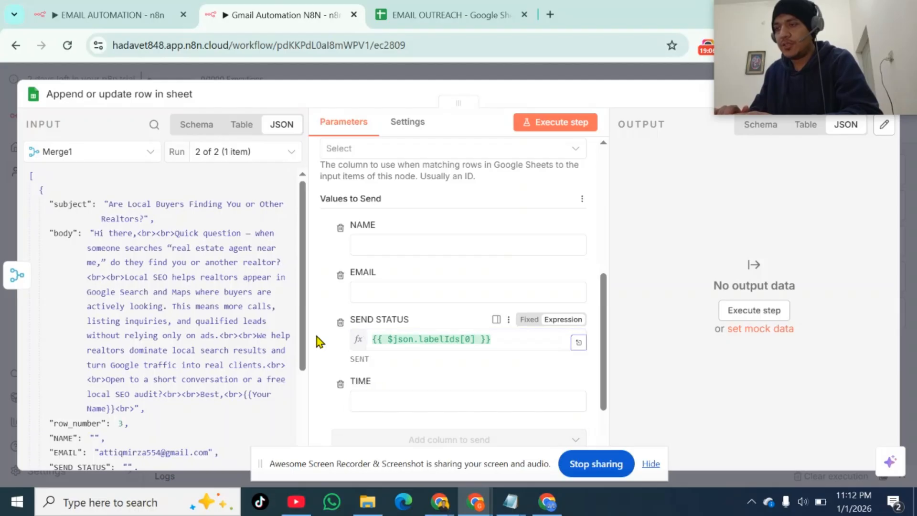
pyautogui.click(129, 6)
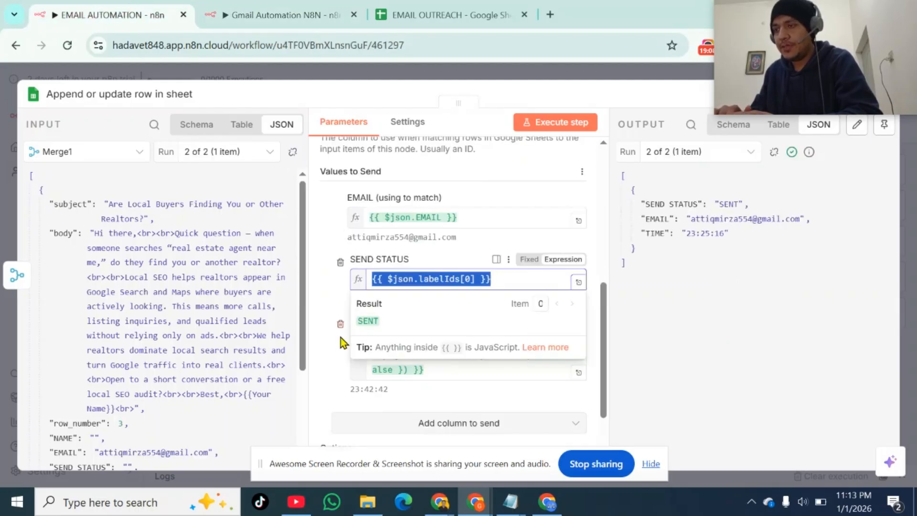
pyautogui.click(327, 355)
pyautogui.scroll(-1, 328, 354)
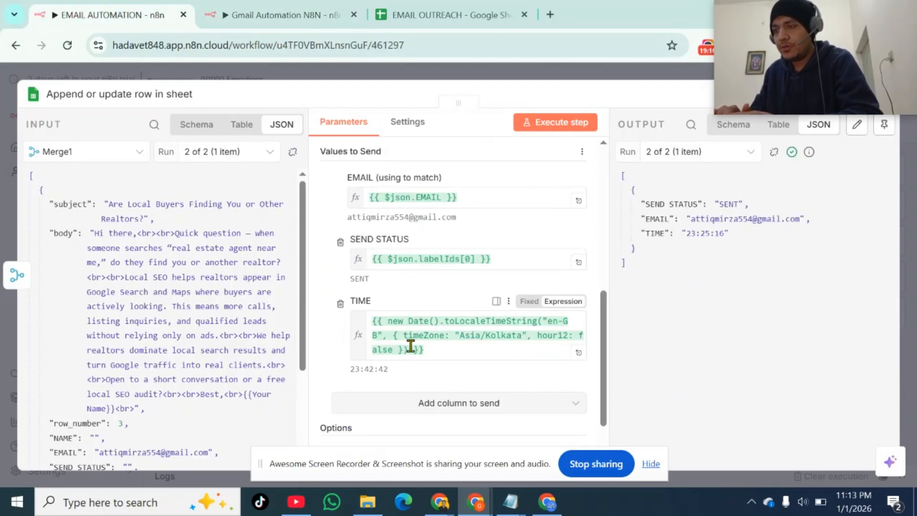
pyautogui.tripleClick(433, 351)
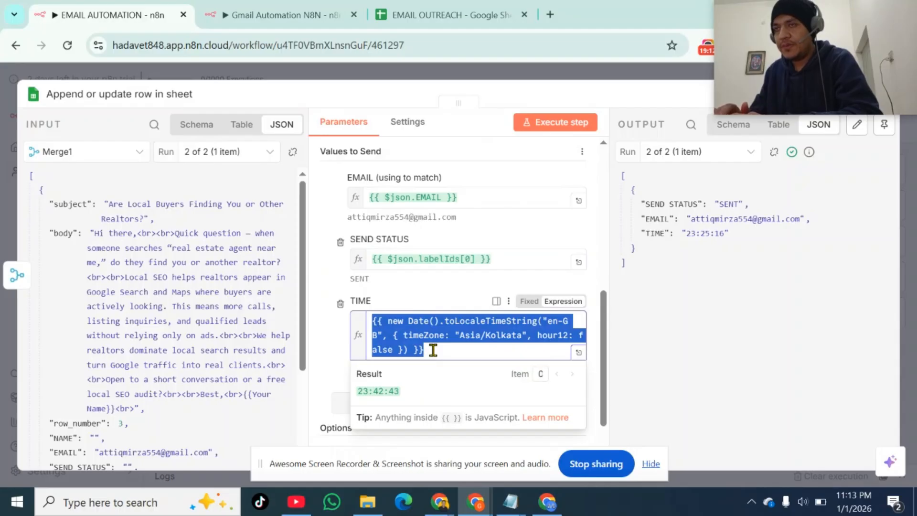
pyautogui.click(290, 7)
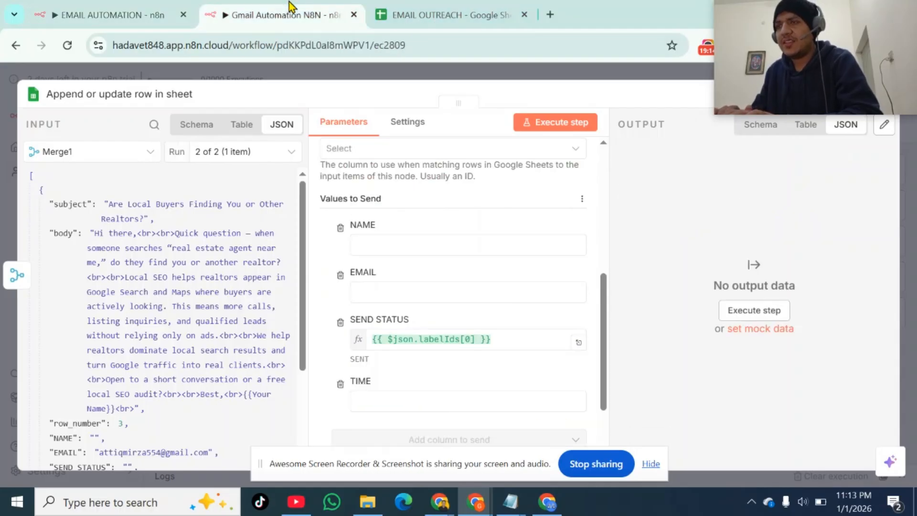
pyautogui.click(380, 399)
pyautogui.hotkey('ctrl', 'v')
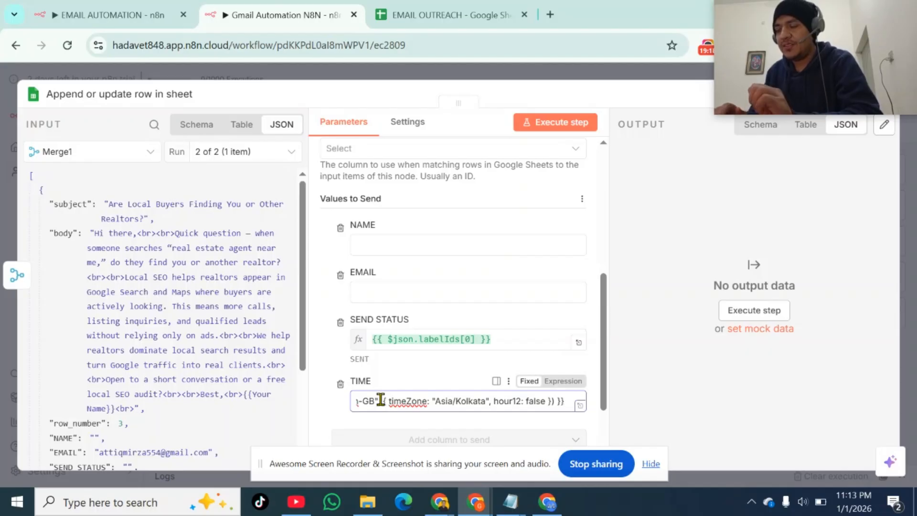
pyautogui.click(560, 382)
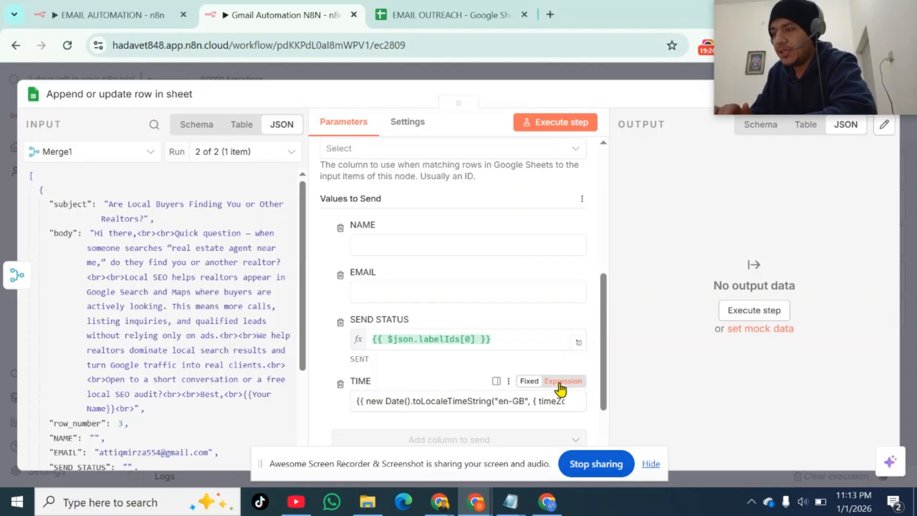
pyautogui.click(559, 382)
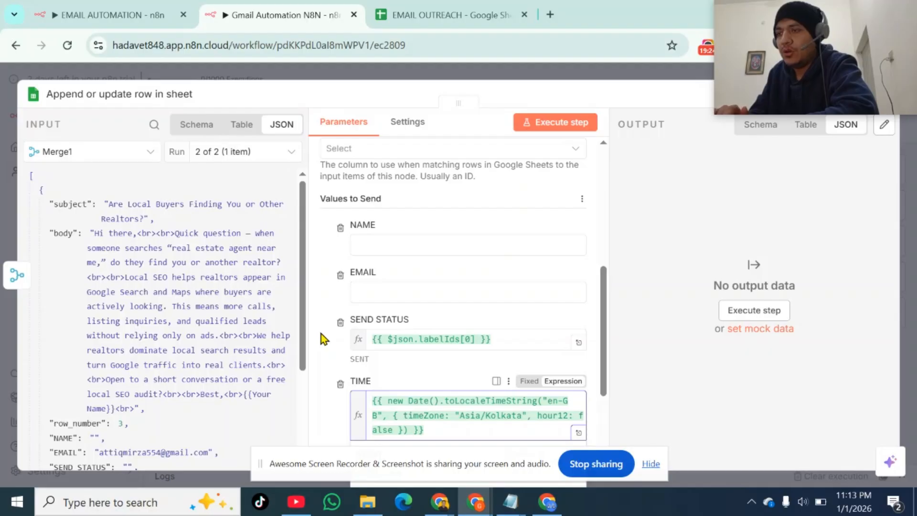
# Check the matching column in the EMAIL AUTOMATION workflow and set the Gmail Automation N8N node's column to match on to EMAIL
pyautogui.hotkey('ctrl', 'shift', 'Tab')
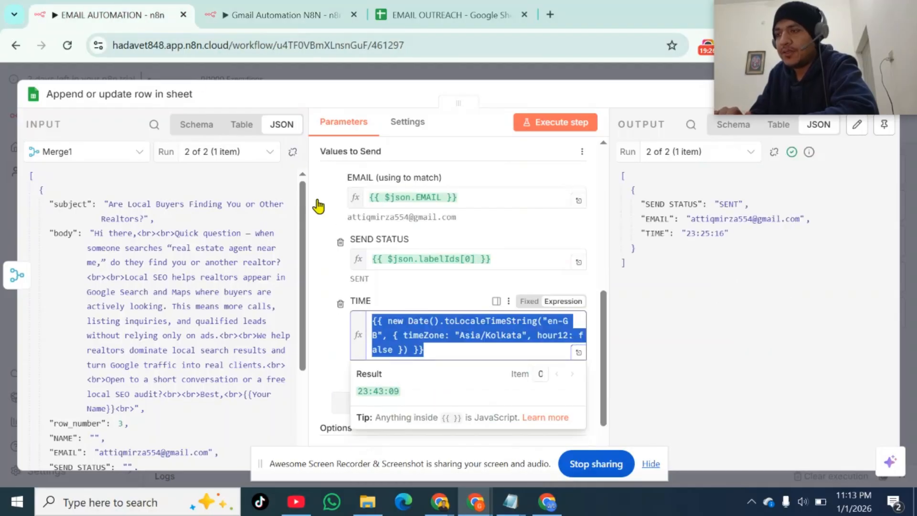
pyautogui.scroll(1, 328, 225)
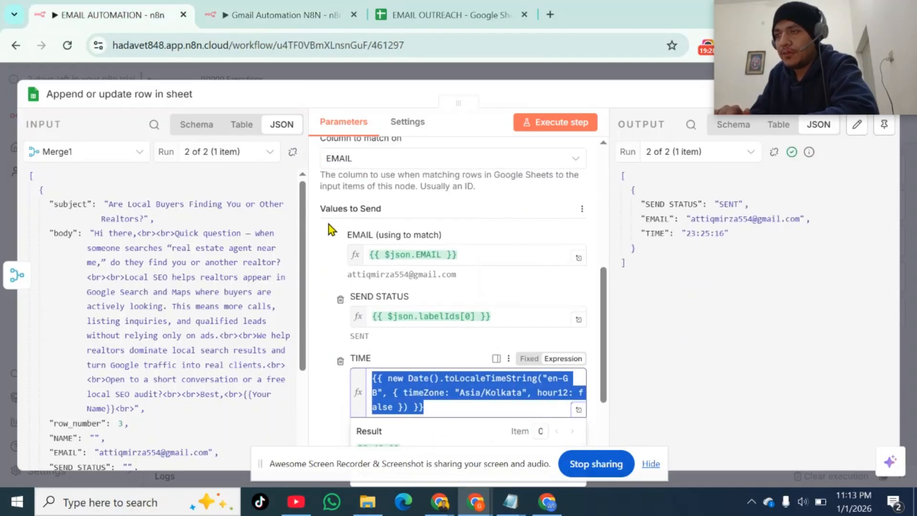
pyautogui.hotkey('ctrl', 'Tab')
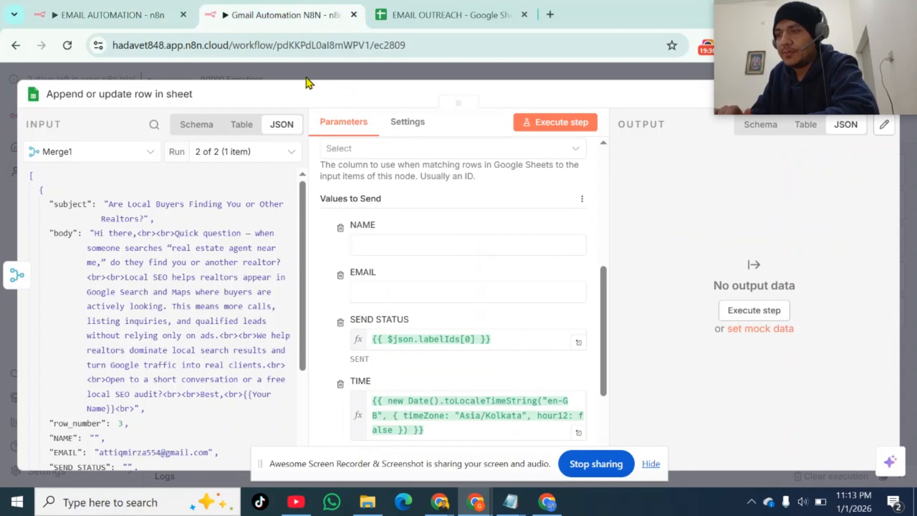
pyautogui.click(377, 292)
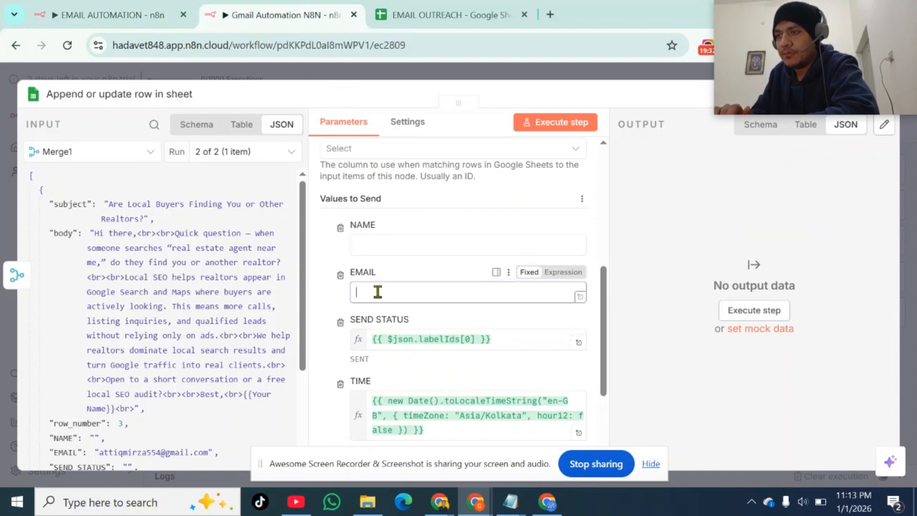
pyautogui.scroll(2, 375, 249)
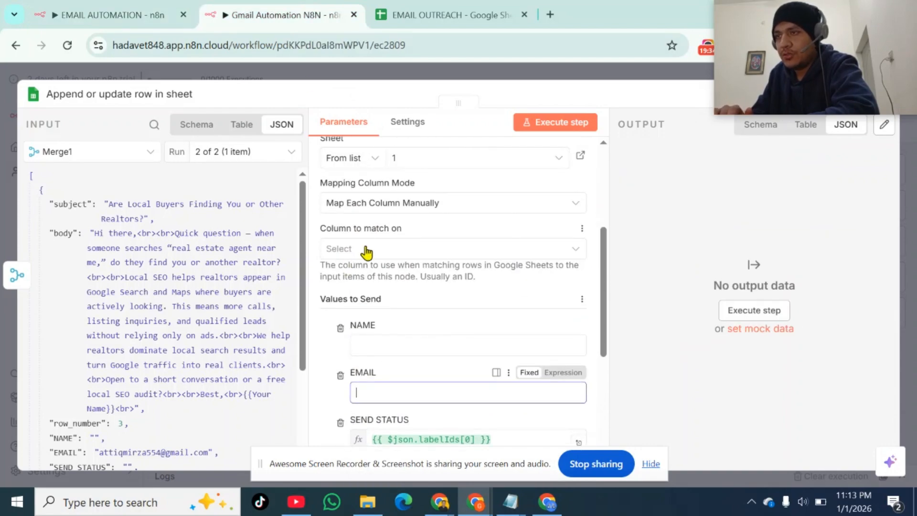
pyautogui.click(367, 250)
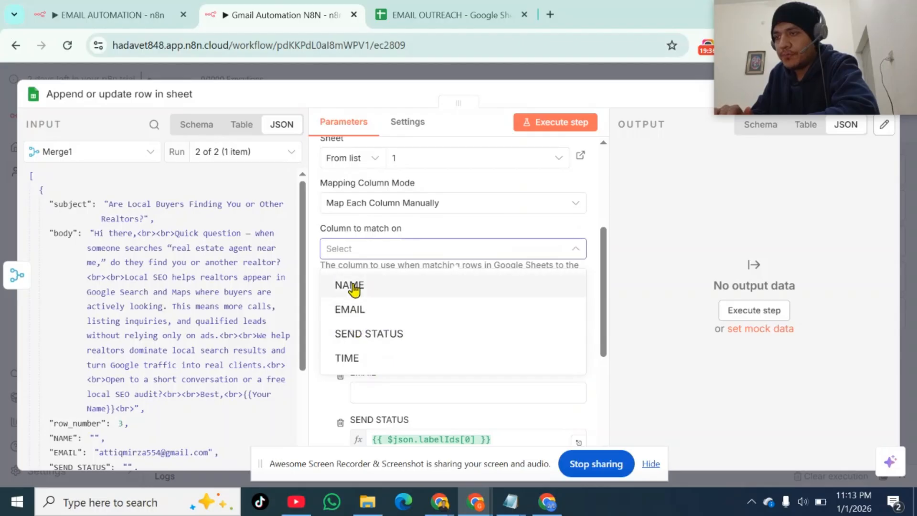
pyautogui.click(312, 271)
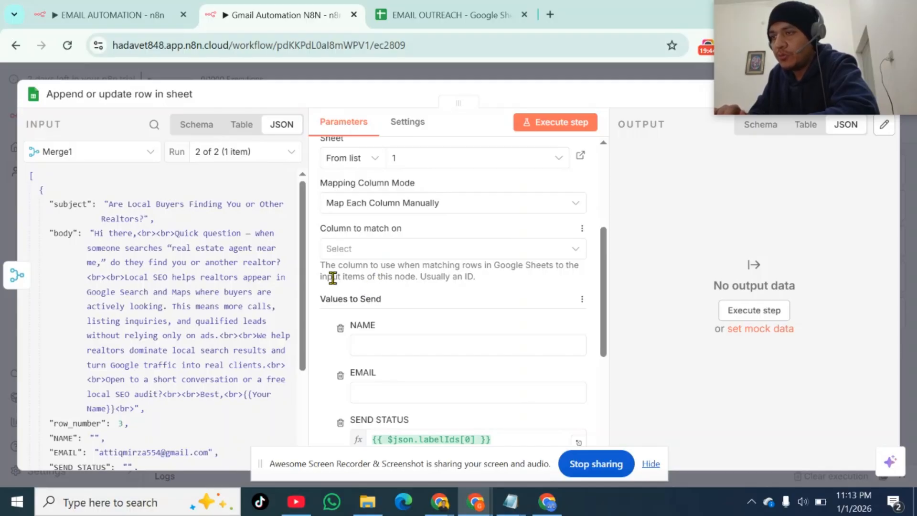
pyautogui.click(410, 12)
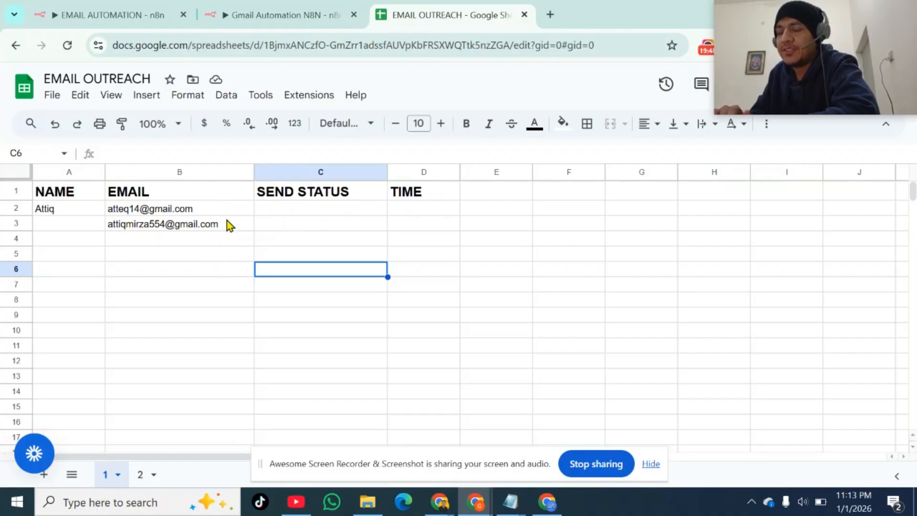
pyautogui.click(249, 12)
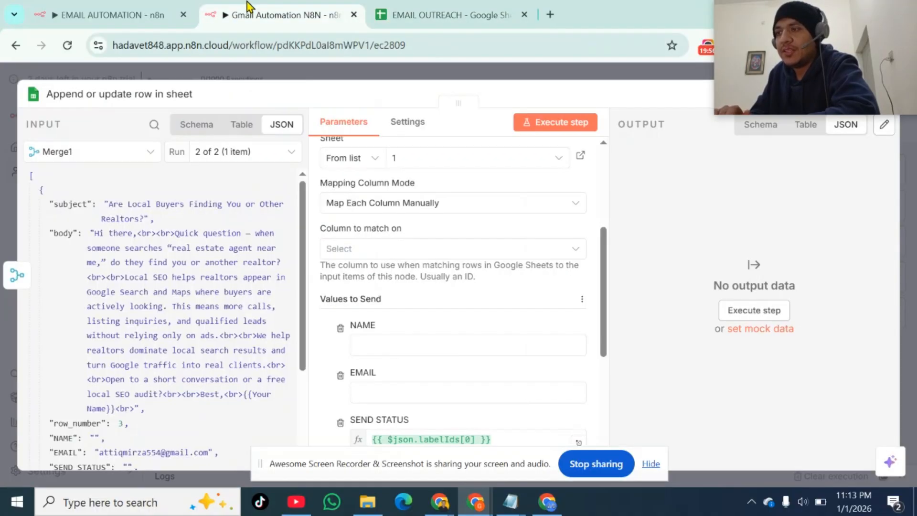
pyautogui.click(374, 249)
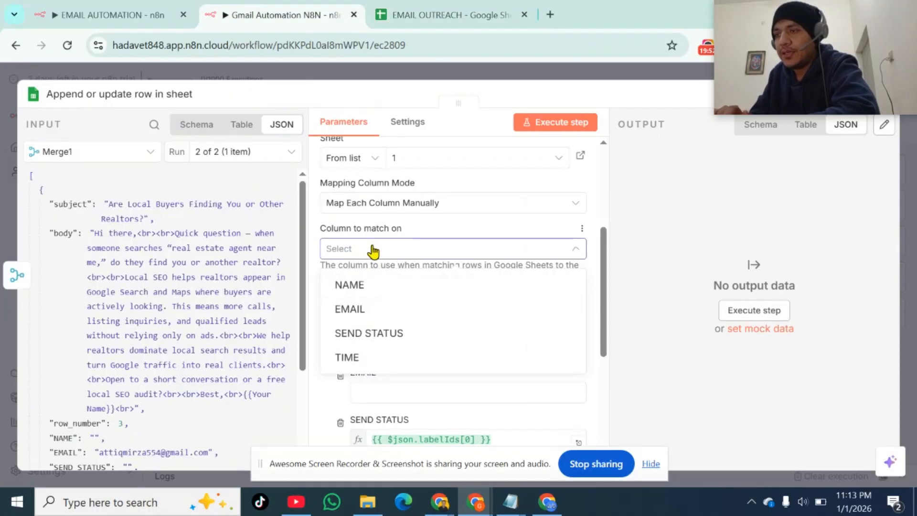
pyautogui.click(359, 313)
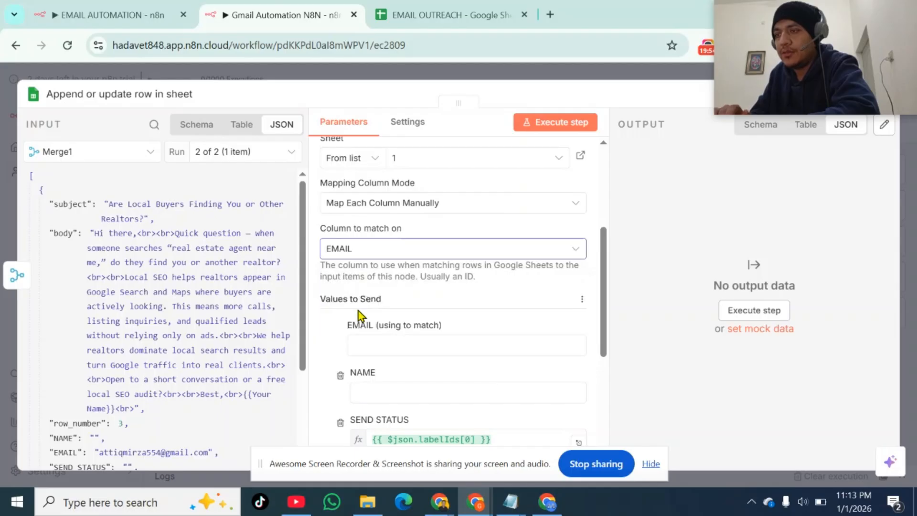
# Map the EMAIL (using to match) value to the Merge1 input's EMAIL field as {{ $json.EMAIL }}, then return to the workflow canvas
pyautogui.click(374, 341)
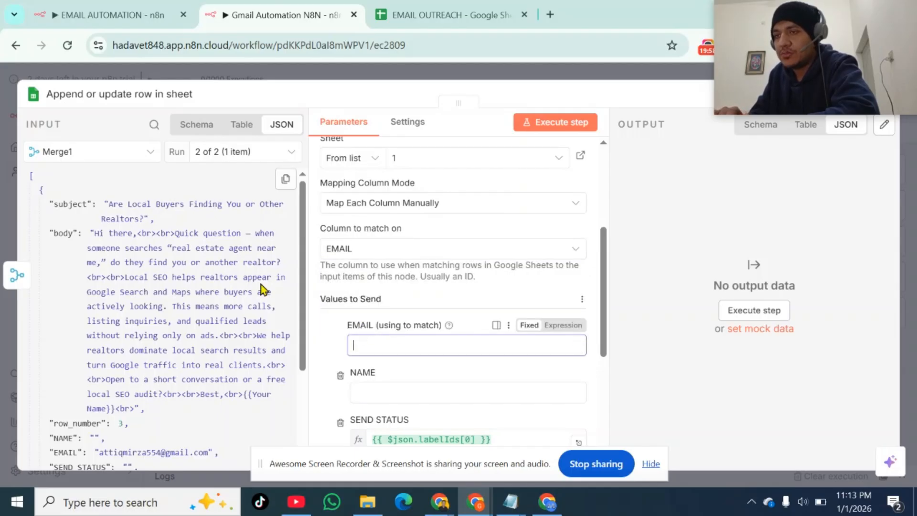
pyautogui.scroll(-3, 118, 264)
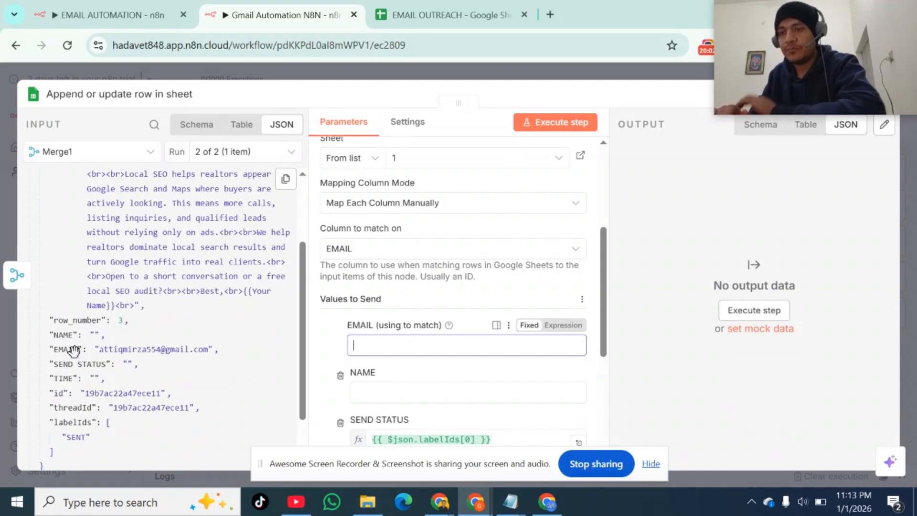
pyautogui.moveTo(73, 351); pyautogui.dragTo(363, 342)
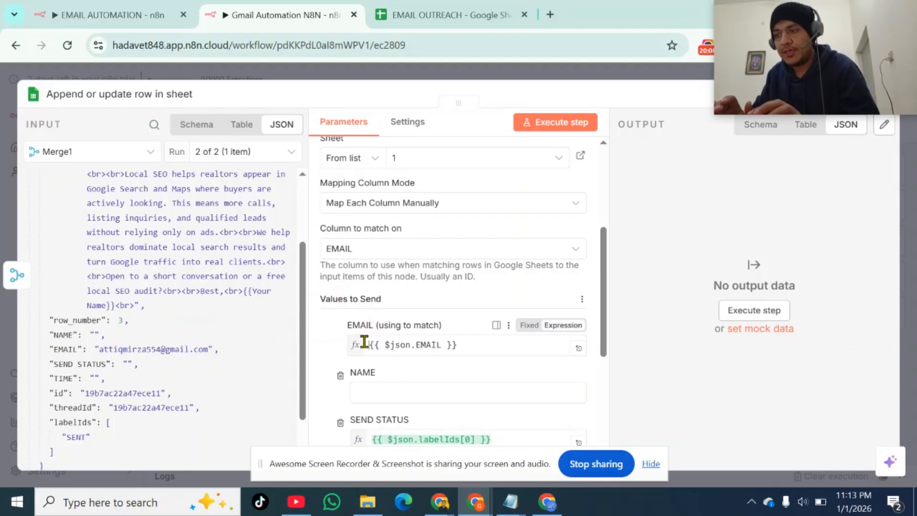
pyautogui.click(334, 354)
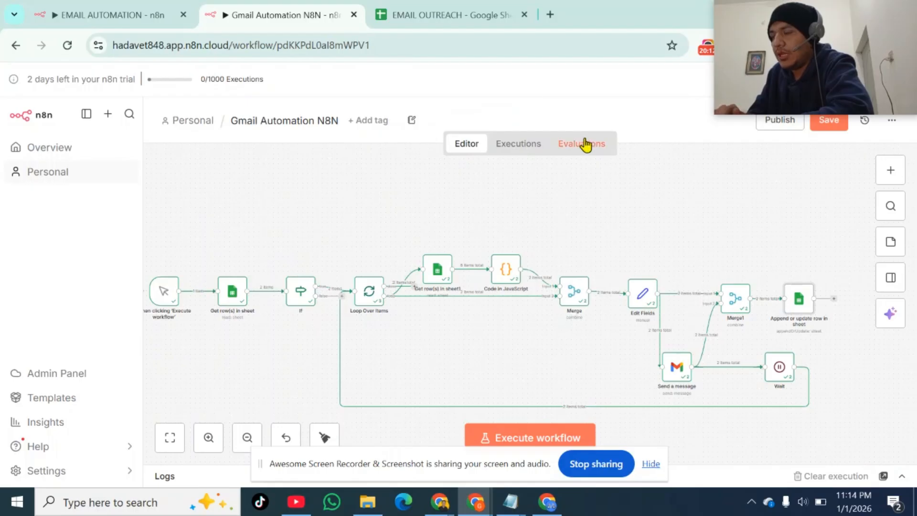
# Save the Gmail Automation N8N workflow and check the SEND STATUS and TIME columns in the EMAIL OUTREACH sheet
pyautogui.scroll(2, 689, 193)
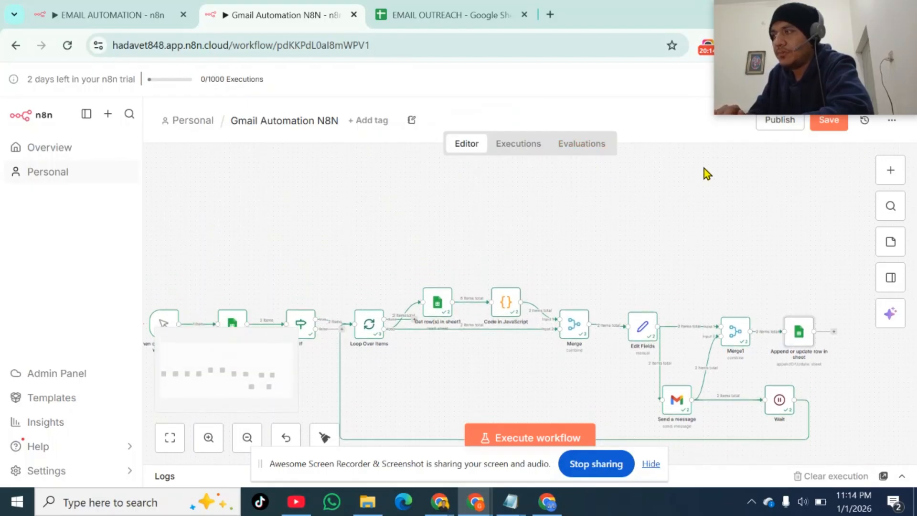
pyautogui.click(820, 123)
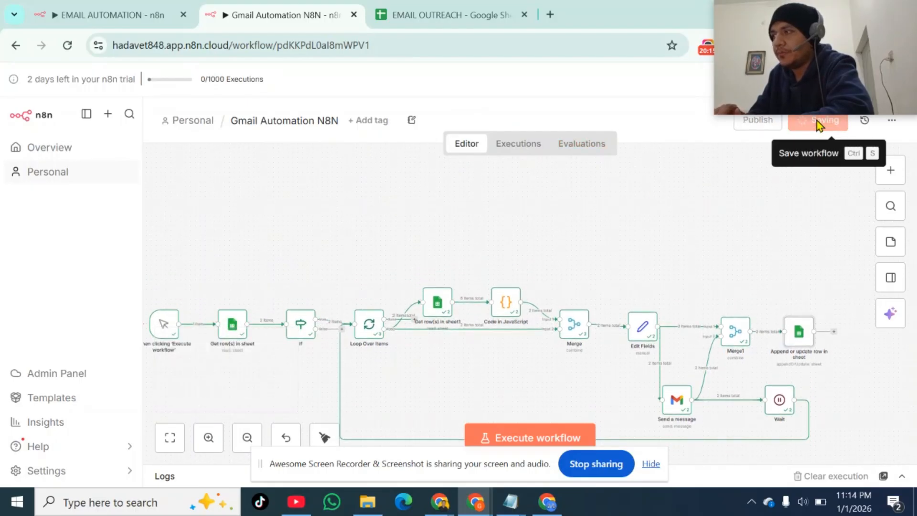
pyautogui.click(427, 15)
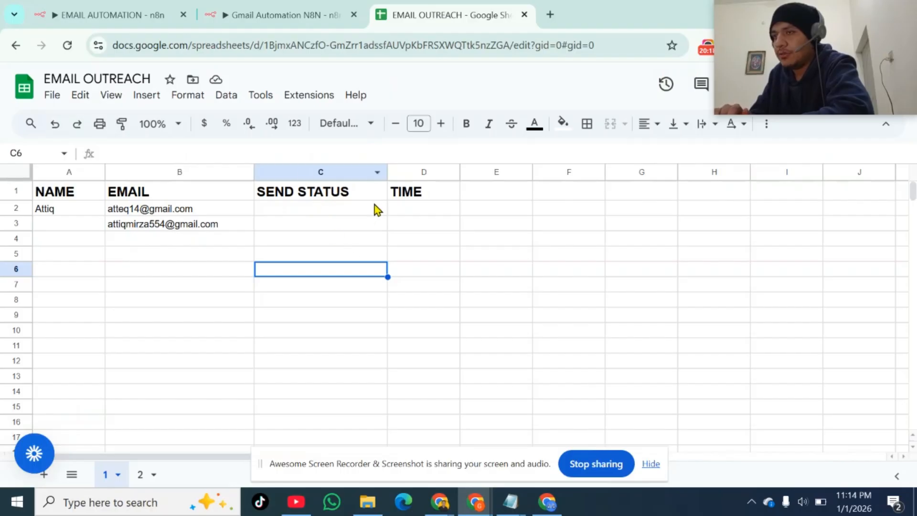
pyautogui.click(317, 12)
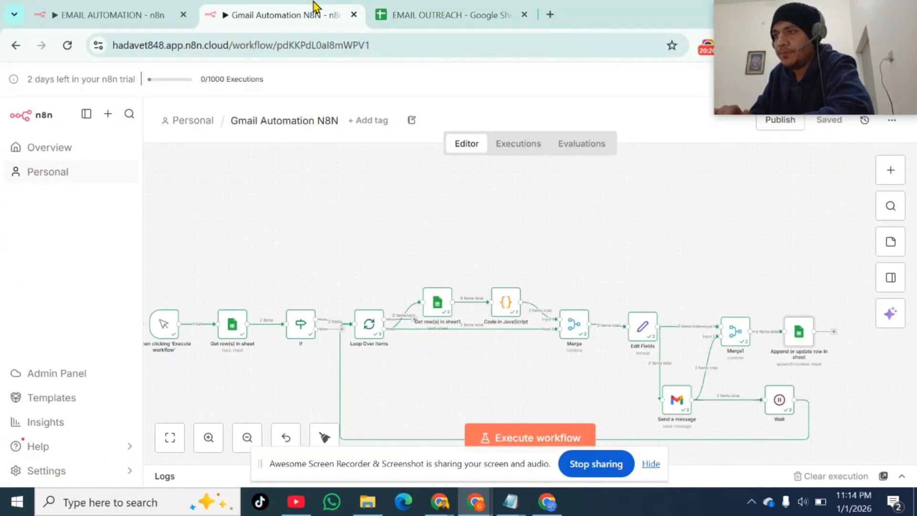
pyautogui.scroll(-2, 415, 278)
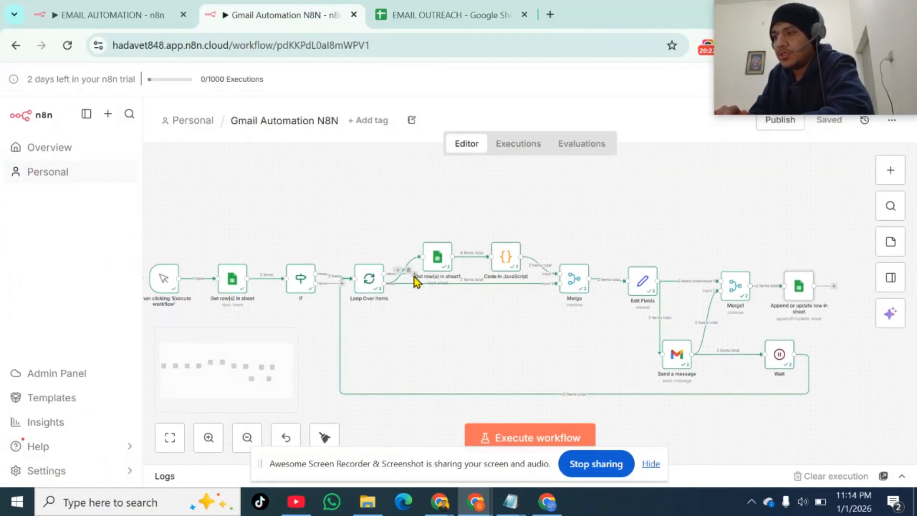
# Switch to the Gmail inbox and delete the seven newest test emails in the Primary category
pyautogui.moveTo(440, 502)
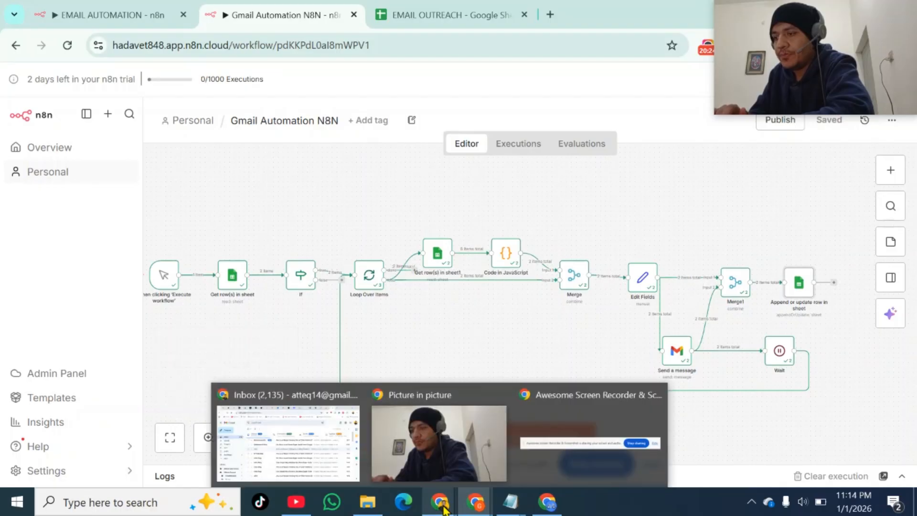
pyautogui.click(343, 440)
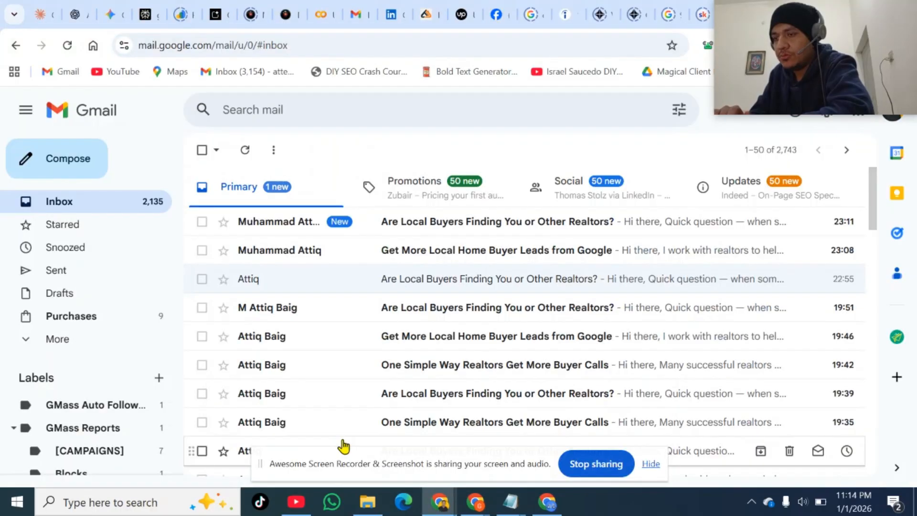
pyautogui.click(202, 222)
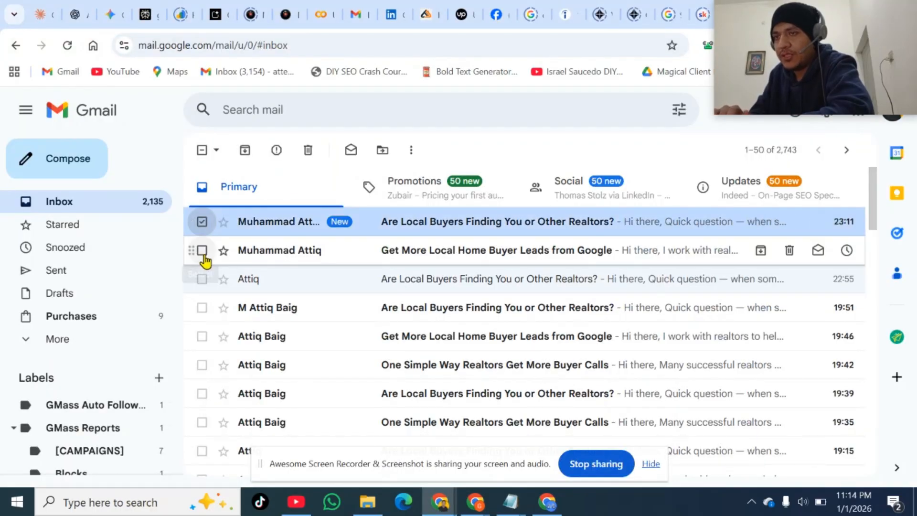
pyautogui.click(202, 251)
pyautogui.click(202, 279)
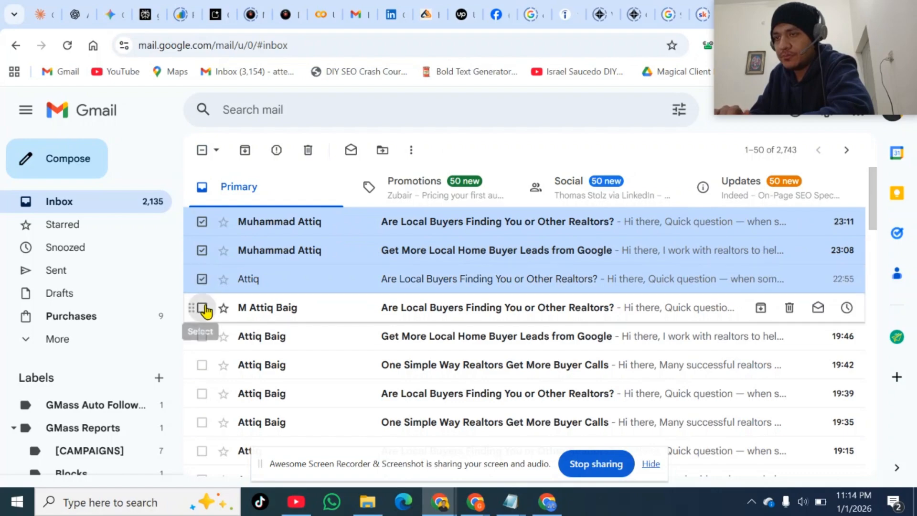
pyautogui.click(202, 308)
pyautogui.click(202, 336)
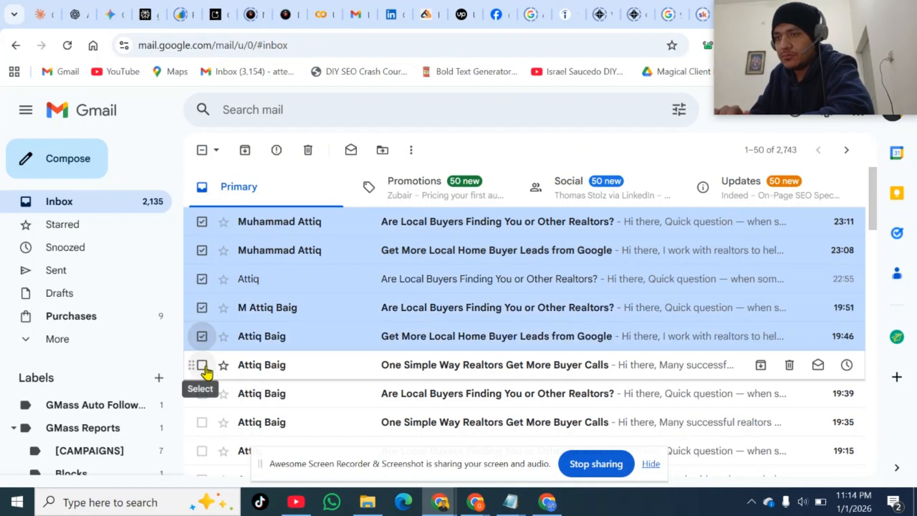
pyautogui.click(202, 365)
pyautogui.click(203, 394)
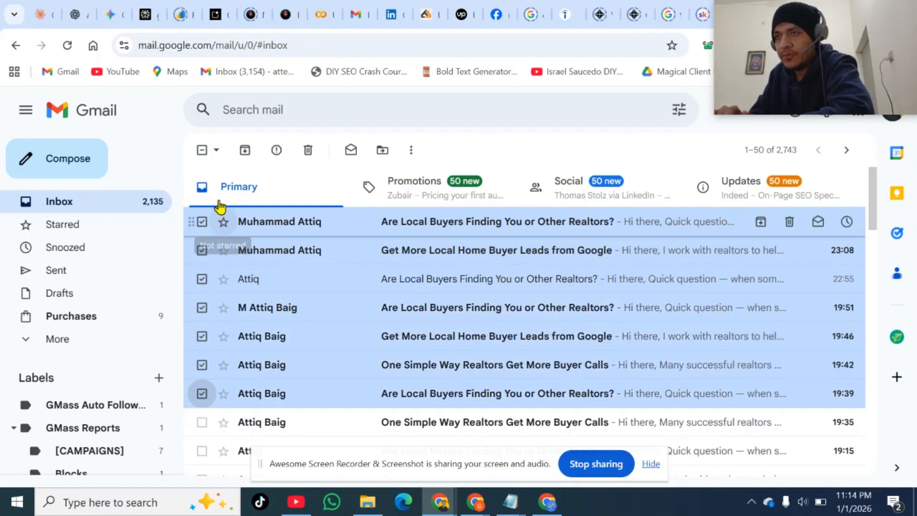
pyautogui.click(310, 155)
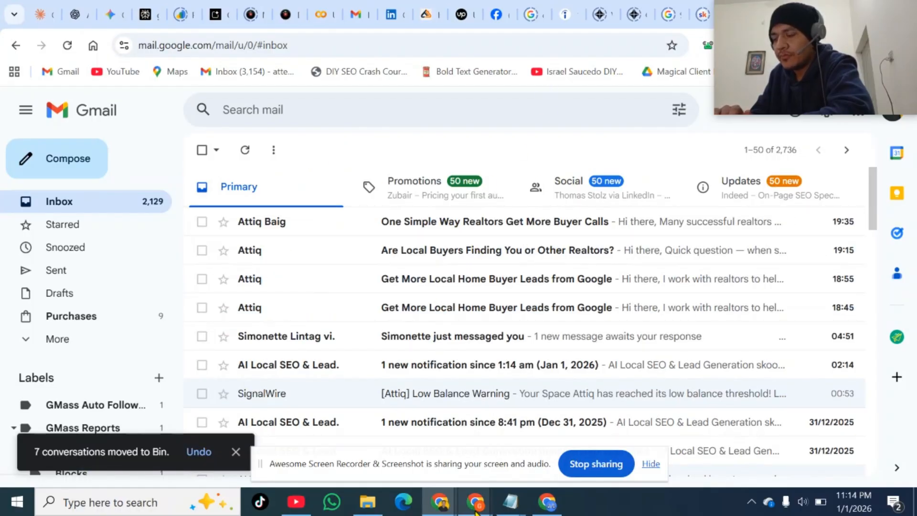
# Switch to n8n, execute the Gmail Automation N8N workflow, and check the SEND STATUS and TIME columns in the EMAIL OUTREACH sheet
pyautogui.moveTo(476, 512)
pyautogui.click(518, 458)
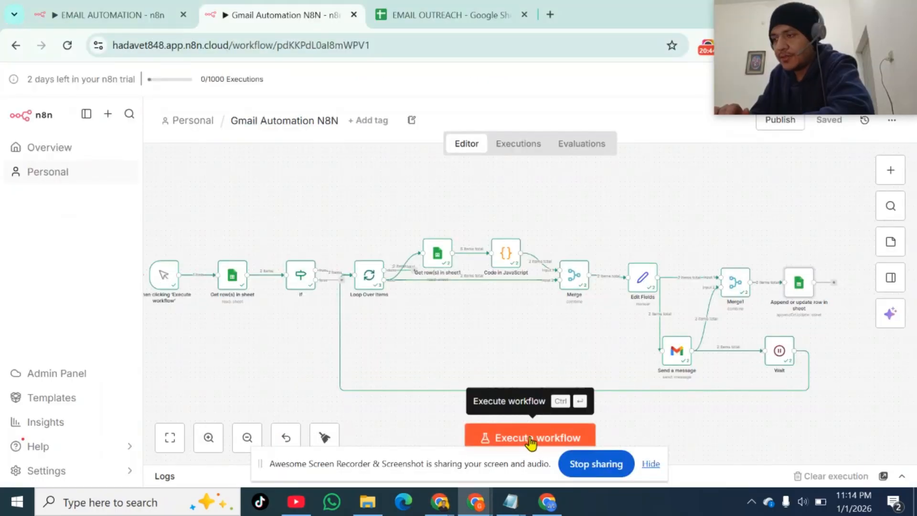
pyautogui.click(531, 443)
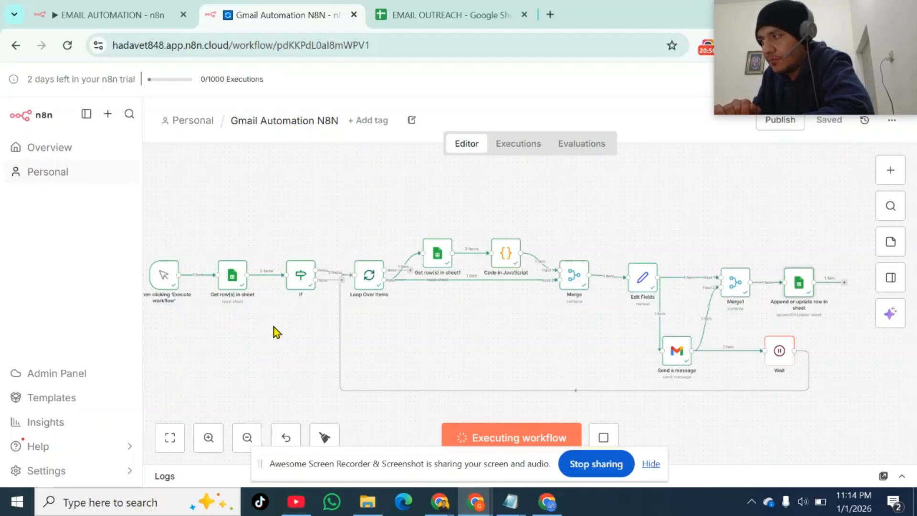
pyautogui.click(405, 7)
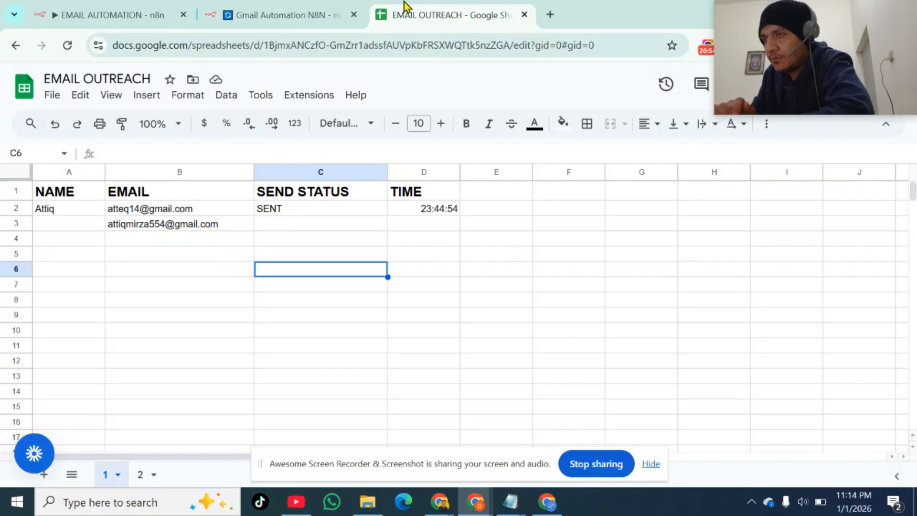
pyautogui.click(314, 7)
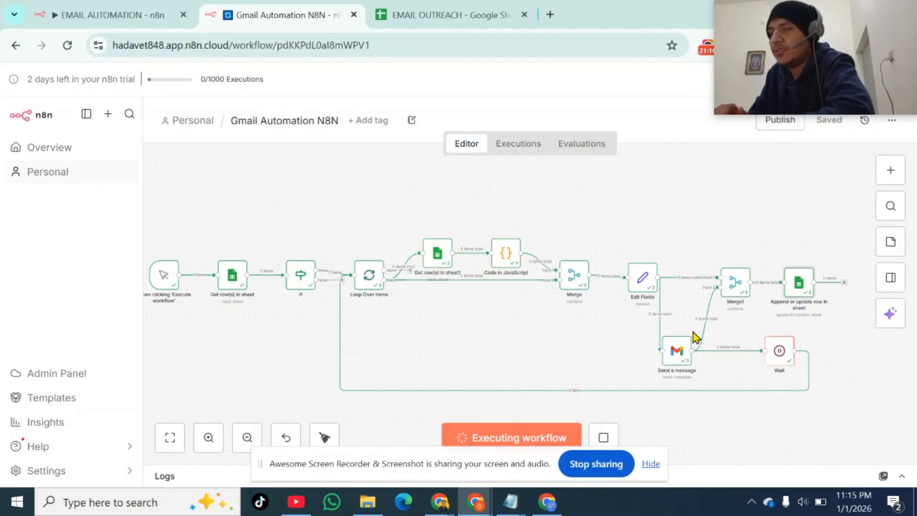
pyautogui.click(469, 9)
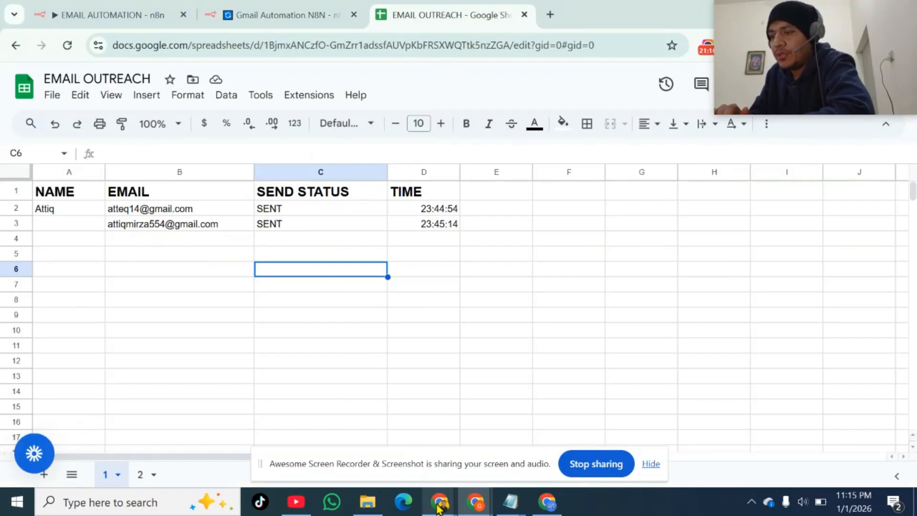
# Check the Primary inboxes of both recipient Gmail accounts for the newly sent outreach emails
pyautogui.moveTo(439, 506)
pyautogui.click(292, 439)
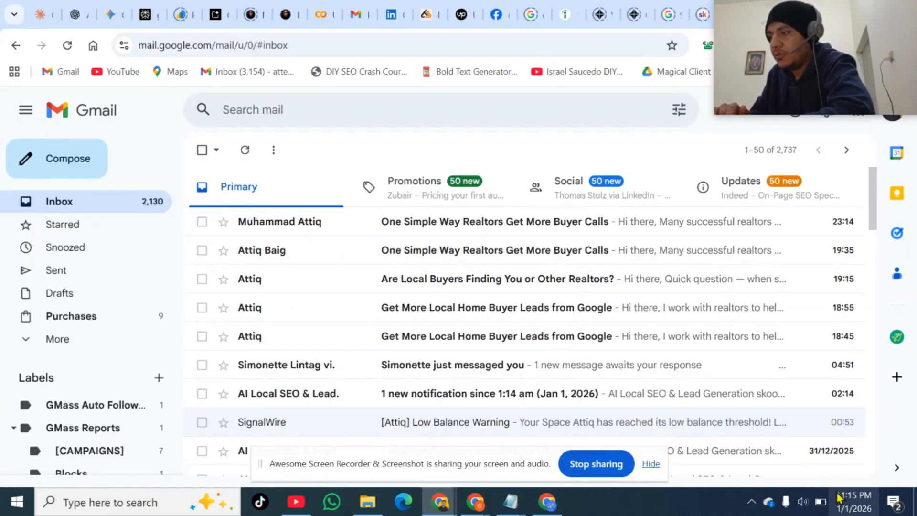
pyautogui.click(547, 501)
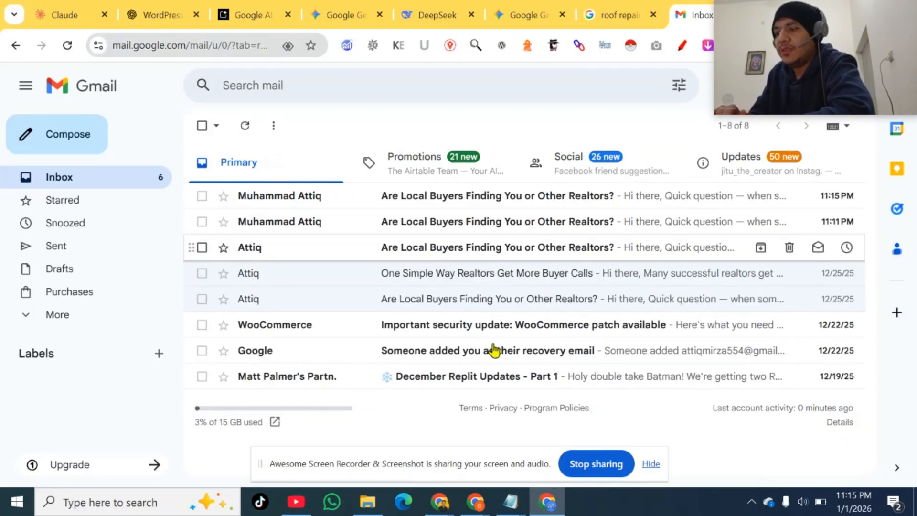
# Switch to the other n8n browser window and examine the EMAIL AUTOMATION - 5 Accounts Logic and 5 GMAIL Accounts Logic workflow layouts
pyautogui.moveTo(472, 510)
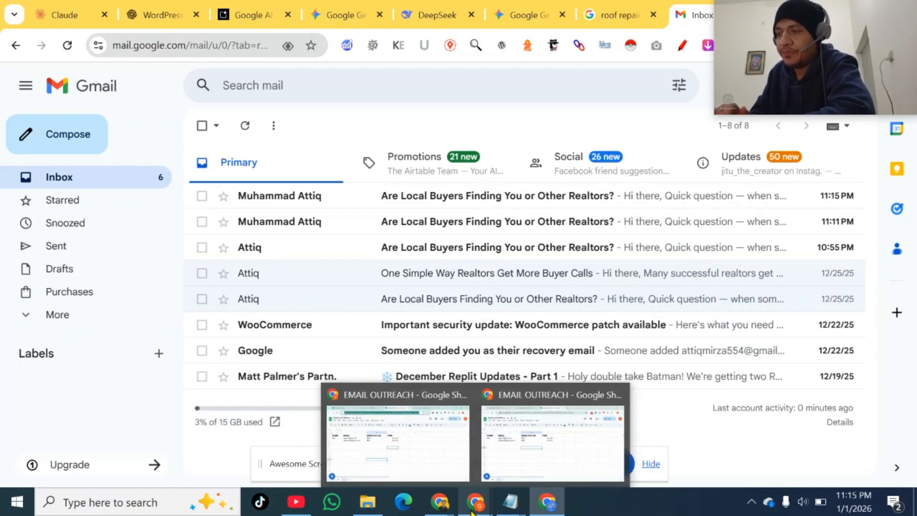
pyautogui.click(433, 452)
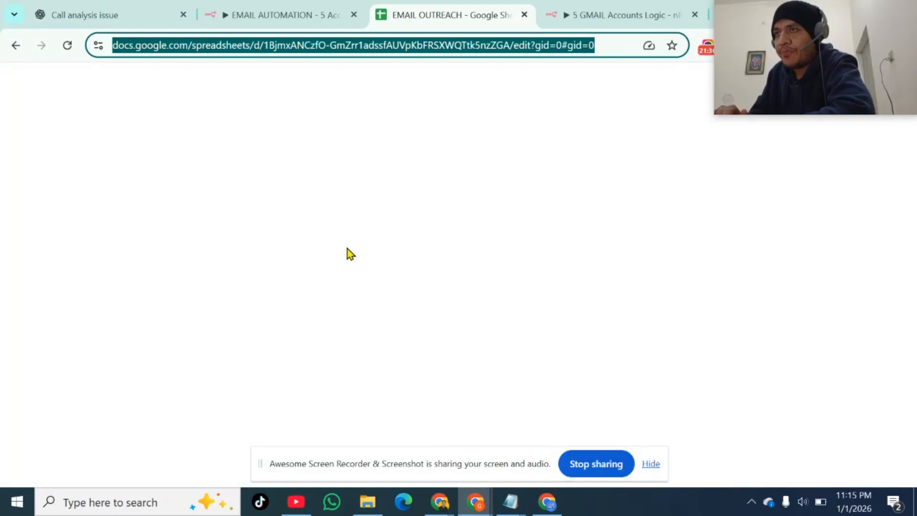
pyautogui.click(313, 8)
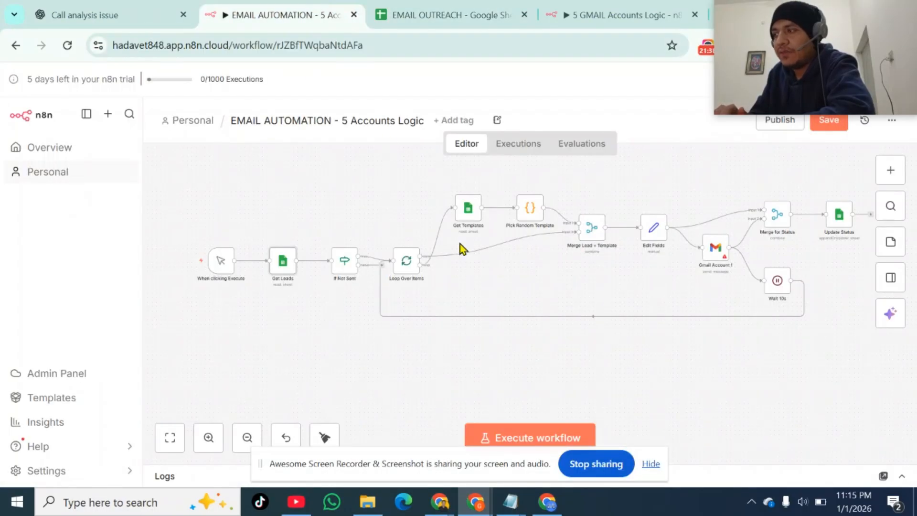
pyautogui.click(616, 12)
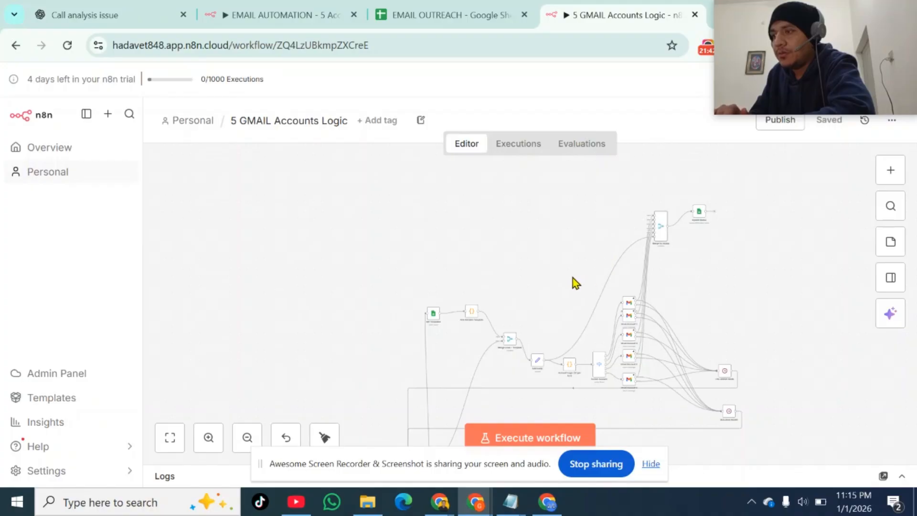
pyautogui.scroll(-1, 572, 277)
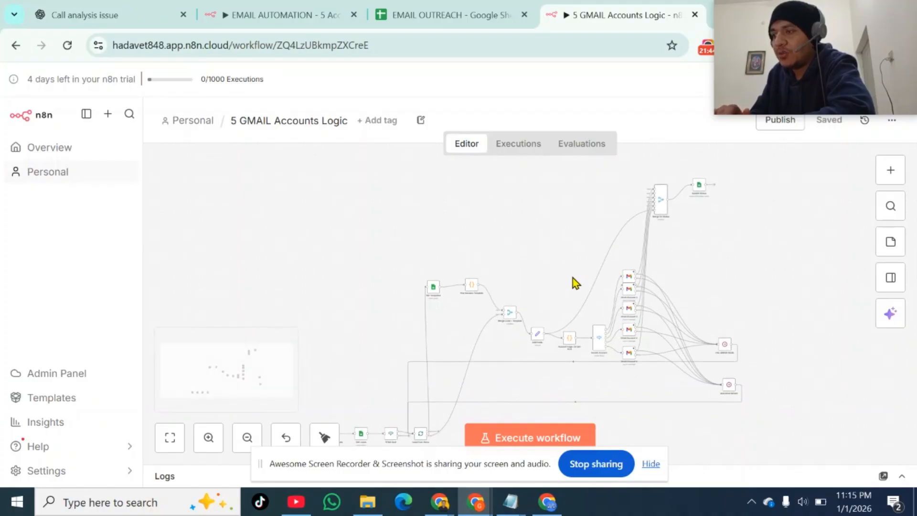
pyautogui.scroll(-2, 573, 278)
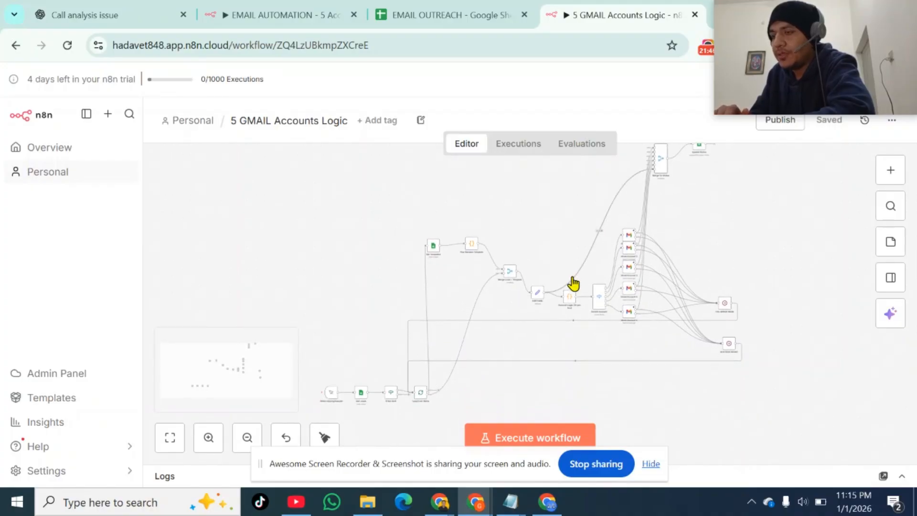
pyautogui.scroll(-1, 573, 283)
pyautogui.scroll(3, 572, 278)
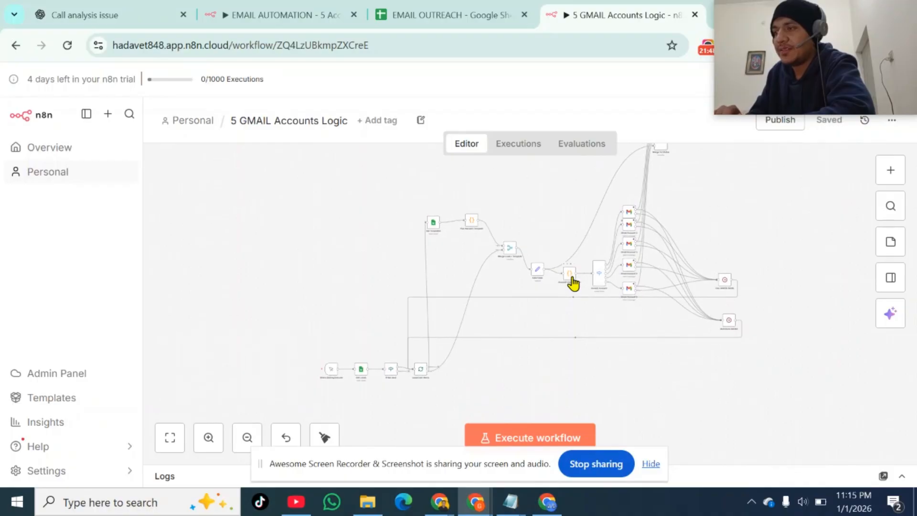